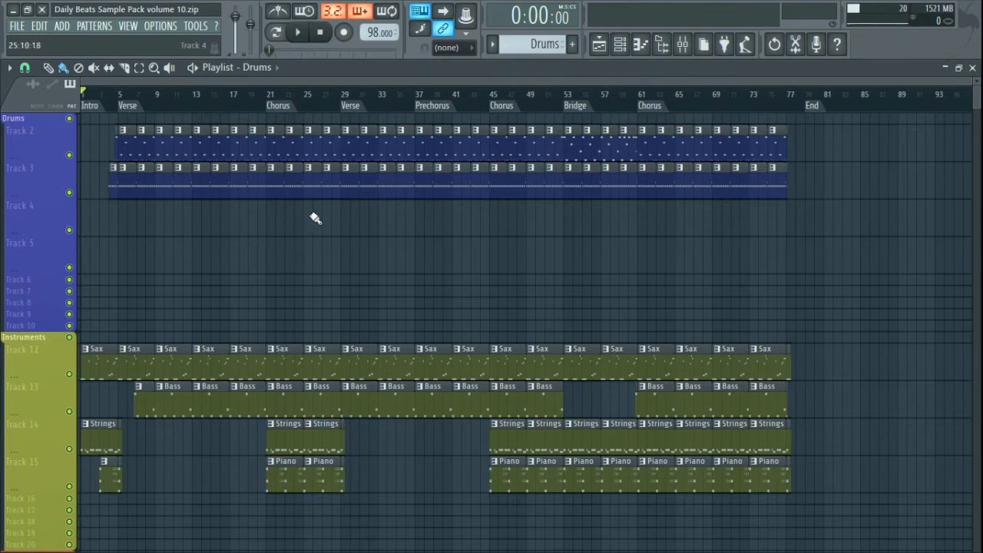
# - Play the song from the beginning, then stop it and return to the start
pyautogui.scroll(2, 310, 215)
pyautogui.moveTo(344, 81); pyautogui.dragTo(232, 77)
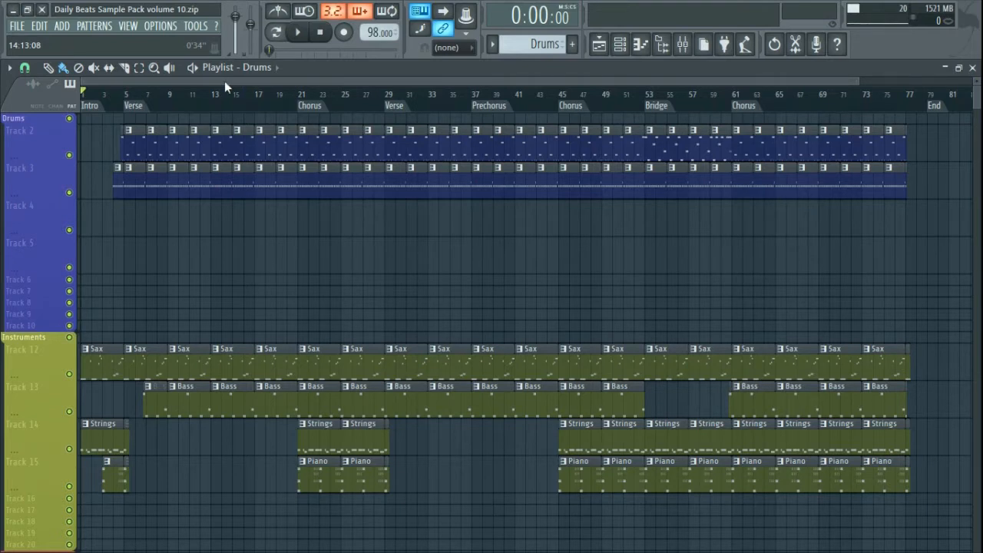
pyautogui.press('space')
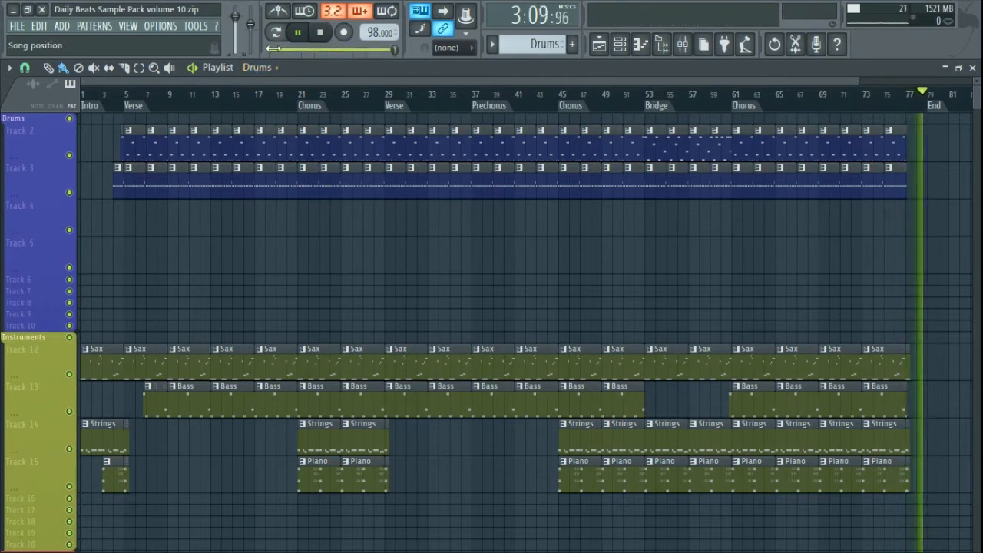
pyautogui.click(321, 33)
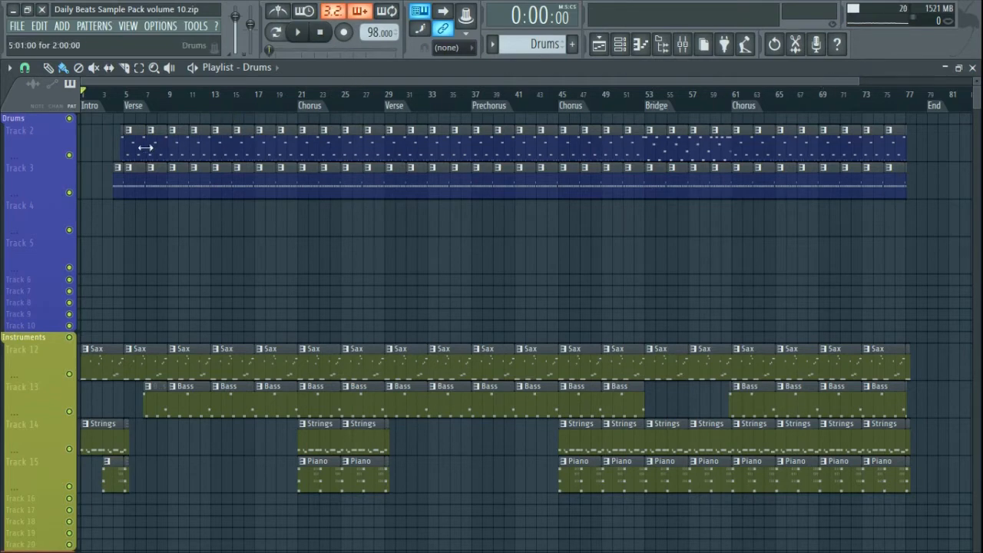
# - Close the playlist and open the 'Smile - drum loop' channel's Slicex instrument from the channel rack
pyautogui.click(972, 68)
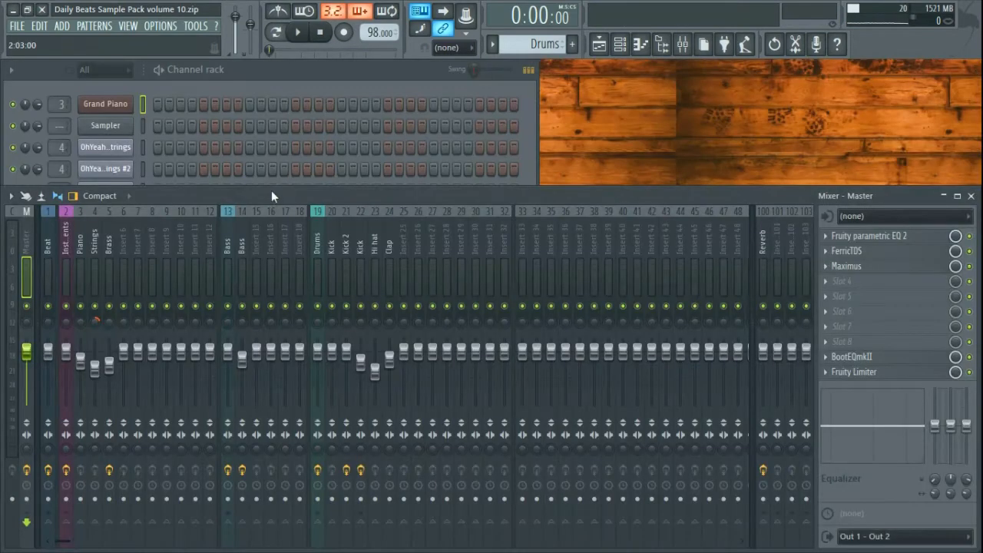
pyautogui.click(376, 75)
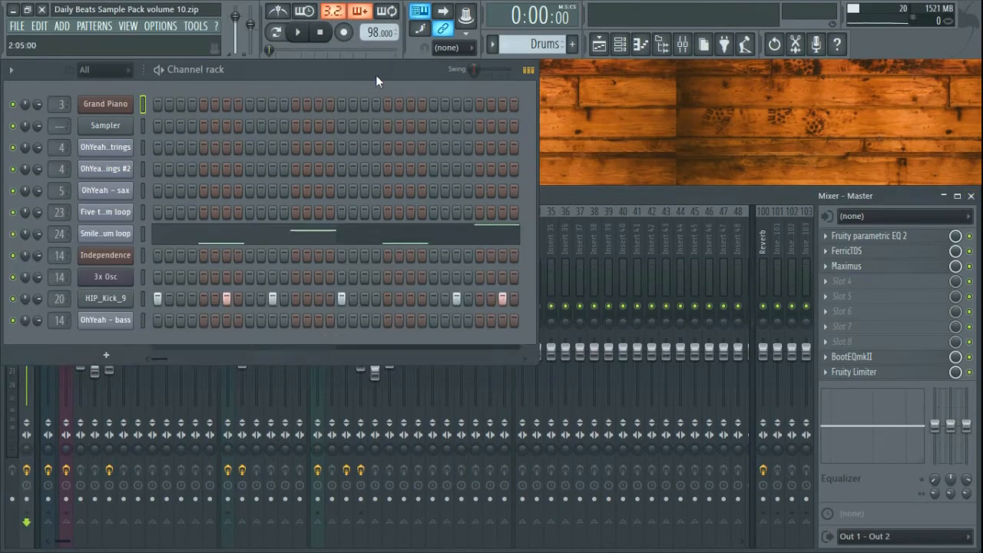
pyautogui.click(102, 234)
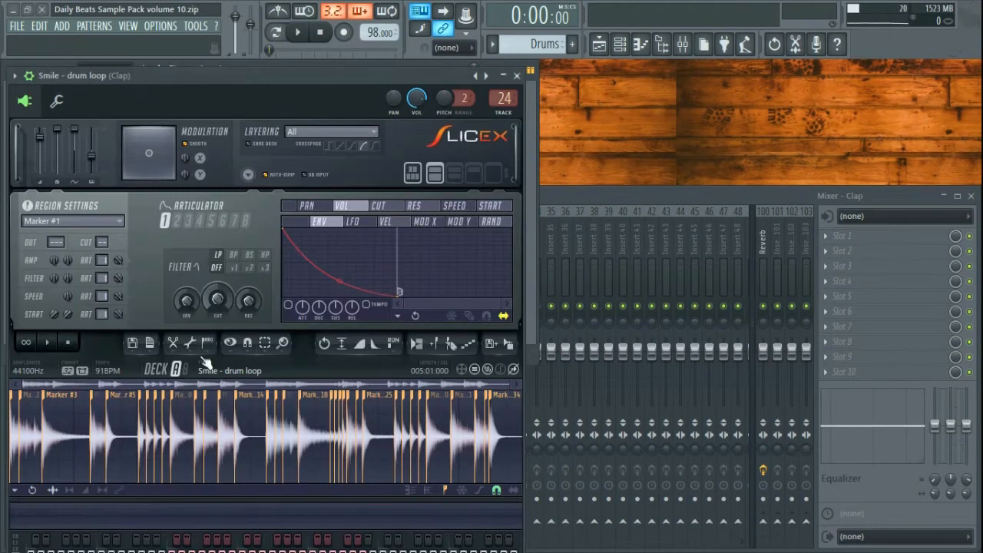
# - Browse to Daily Beats Vol10 > Sample Pack Volume 10 > 04 - Smile and preview its drum loop
pyautogui.moveTo(247, 75); pyautogui.dragTo(484, 63)
pyautogui.click(661, 46)
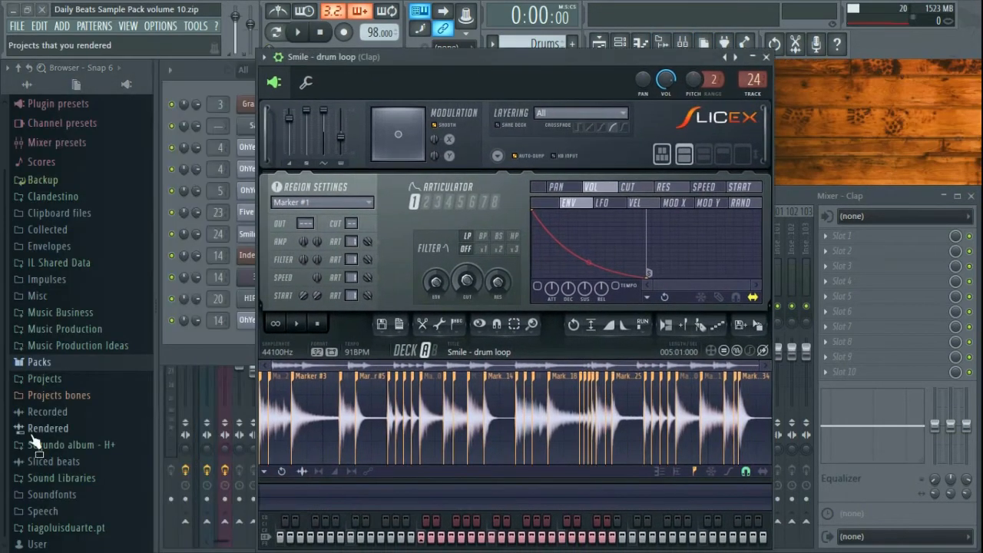
pyautogui.click(66, 528)
pyautogui.scroll(-2, 81, 337)
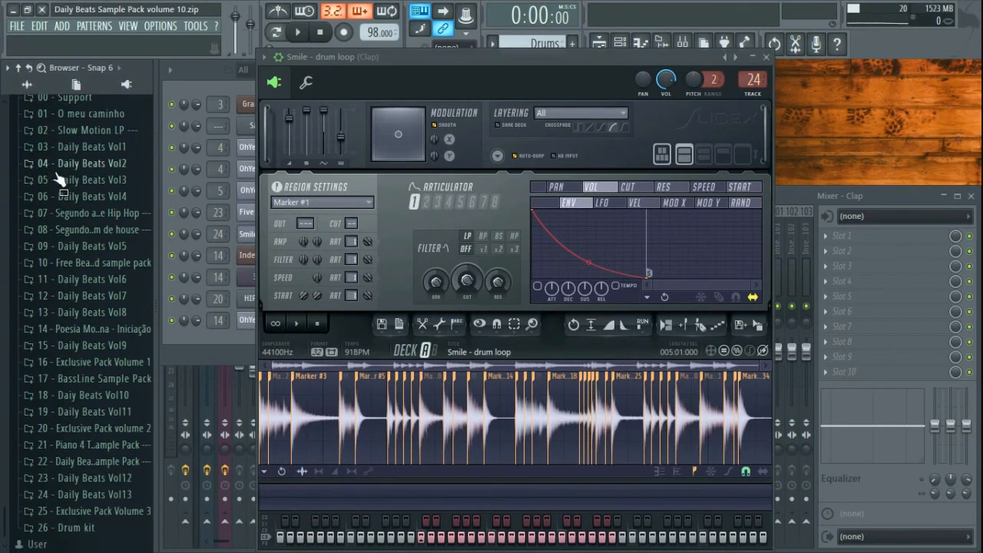
pyautogui.scroll(2, 77, 326)
pyautogui.scroll(-2, 79, 322)
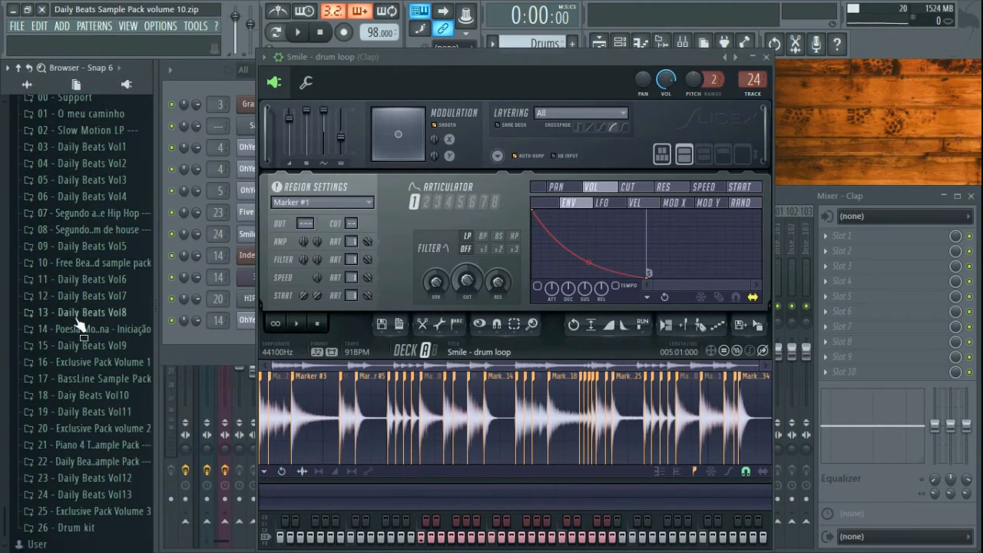
pyautogui.click(92, 395)
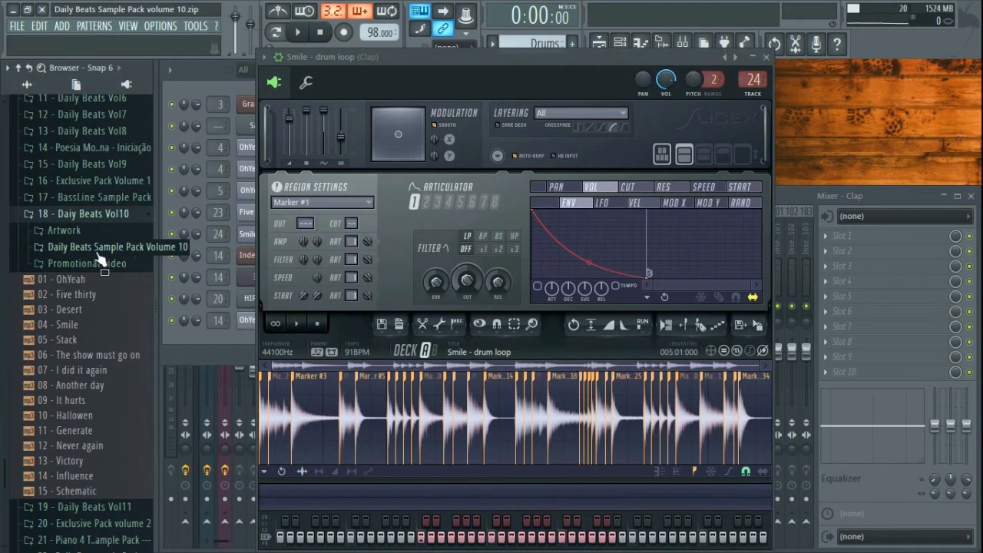
pyautogui.click(108, 253)
pyautogui.moveTo(157, 384); pyautogui.dragTo(207, 386)
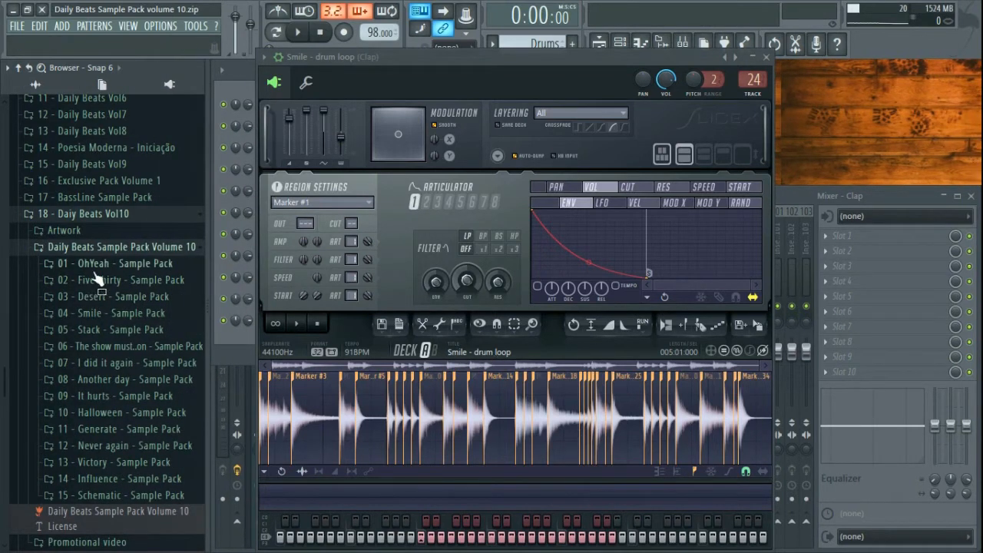
pyautogui.click(98, 315)
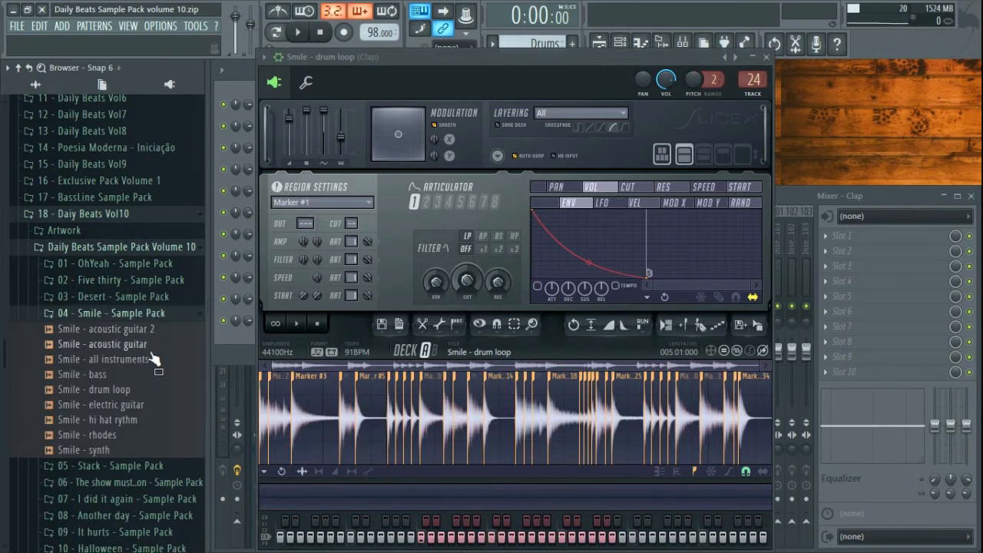
pyautogui.click(108, 393)
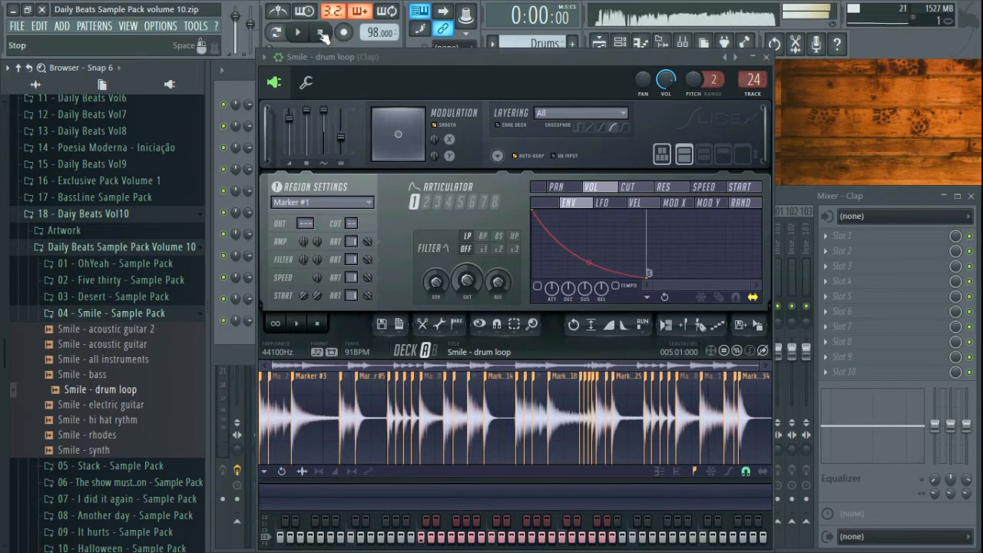
# - Play and stop the loop in Slicex, close Slicex, and open the drum loop's piano roll
pyautogui.click(305, 321)
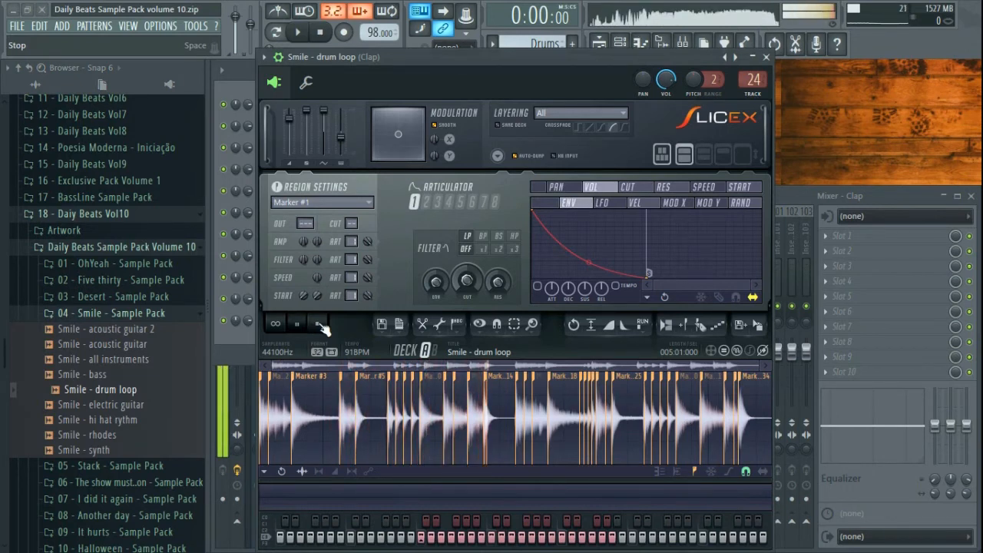
pyautogui.click(321, 329)
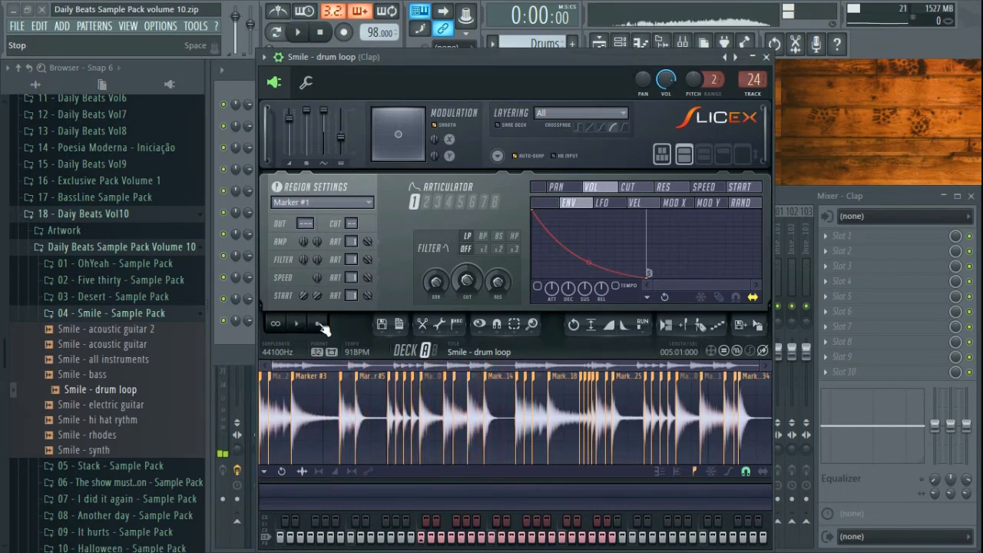
pyautogui.click(774, 60)
pyautogui.click(429, 244)
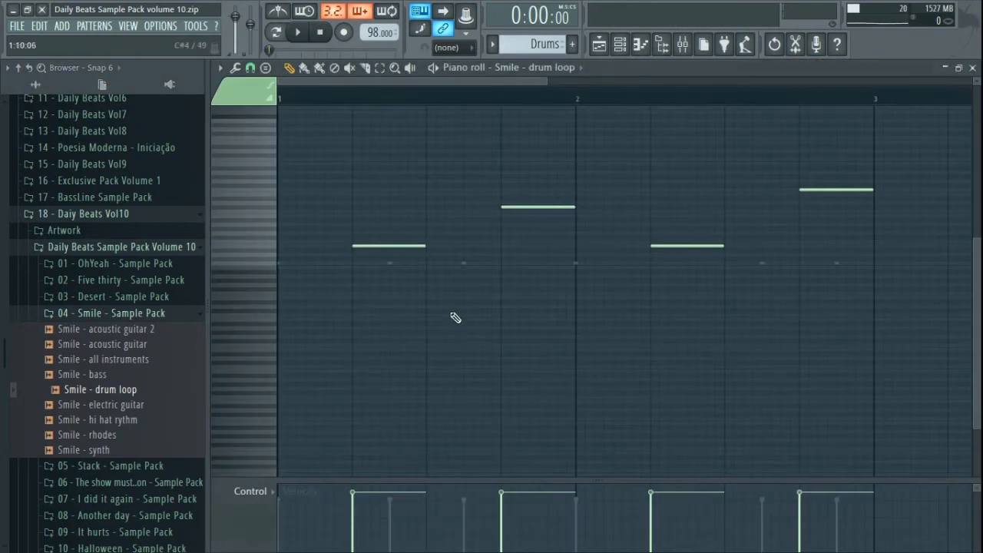
# - Undo the accidental velocity and knob changes on the drum loop notes
pyautogui.scroll(1, 848, 193)
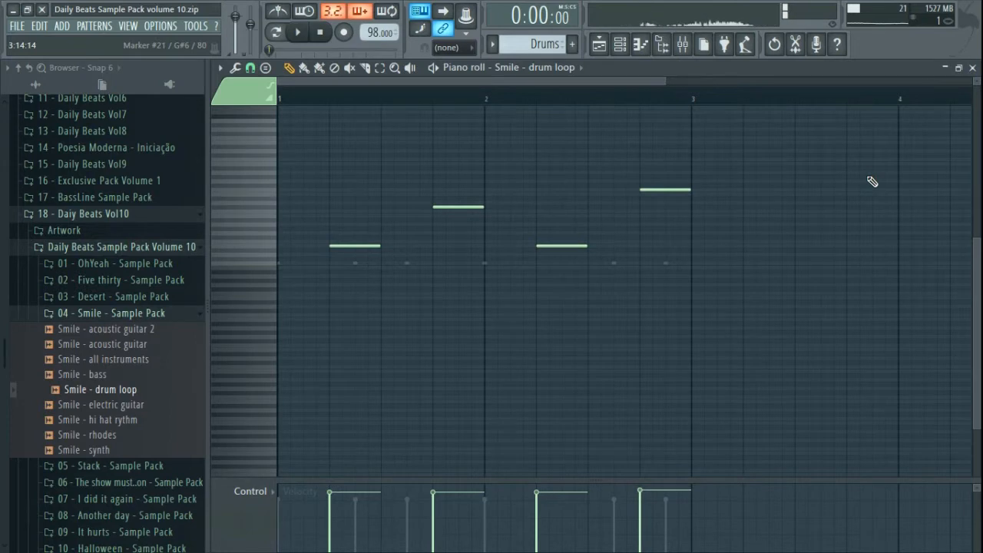
pyautogui.hotkey('ctrl', 'z')
pyautogui.hotkey('ctrl', 'z')
pyautogui.hotkey('ctrl', 'z')
pyautogui.hotkey('ctrl', 'z')
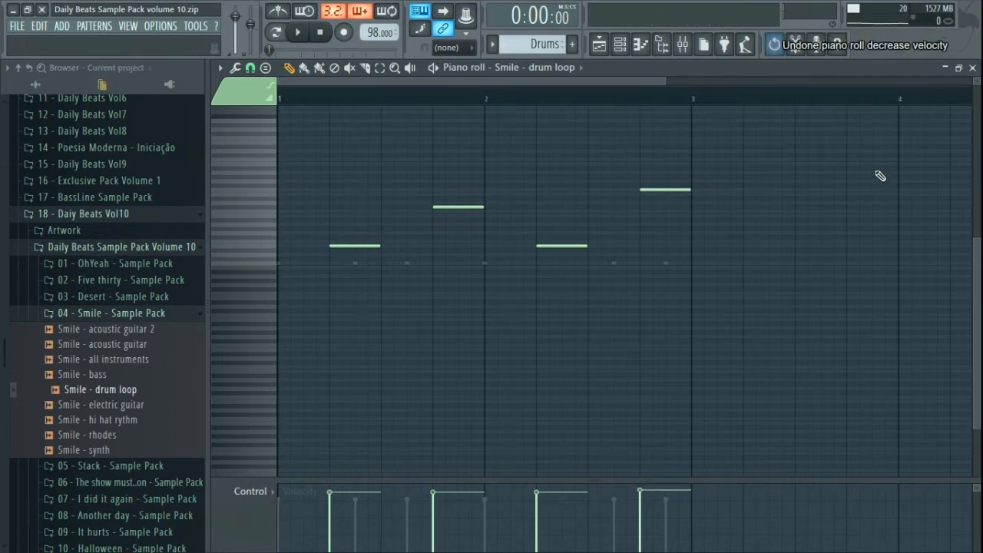
pyautogui.hotkey('ctrl', 'alt', 'z')
pyautogui.hotkey('ctrl', 'alt', 'z')
pyautogui.hotkey('ctrl', 'alt', 'z')
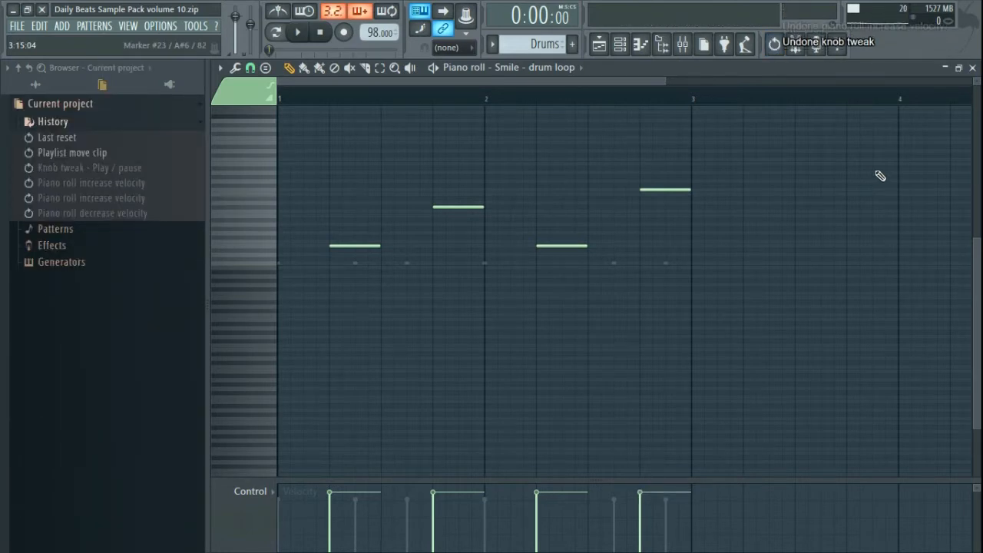
# - Enlarge the note rows, audition the Marker #5, #14 and #18 slices, then close the piano roll
pyautogui.moveTo(977, 80); pyautogui.dragTo(981, 86)
pyautogui.moveTo(619, 235); pyautogui.dragTo(665, 300)
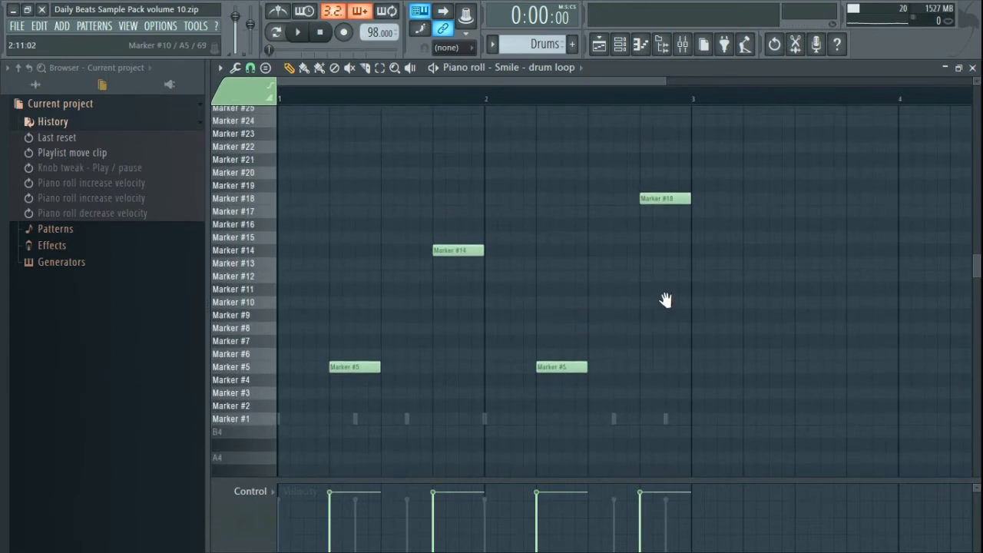
pyautogui.click(262, 371)
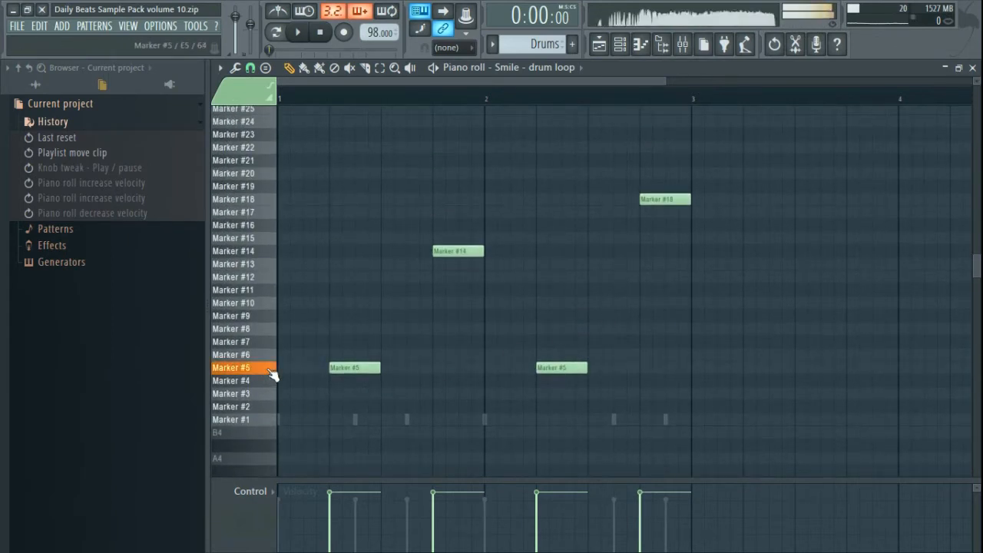
pyautogui.click(270, 241)
pyautogui.click(274, 250)
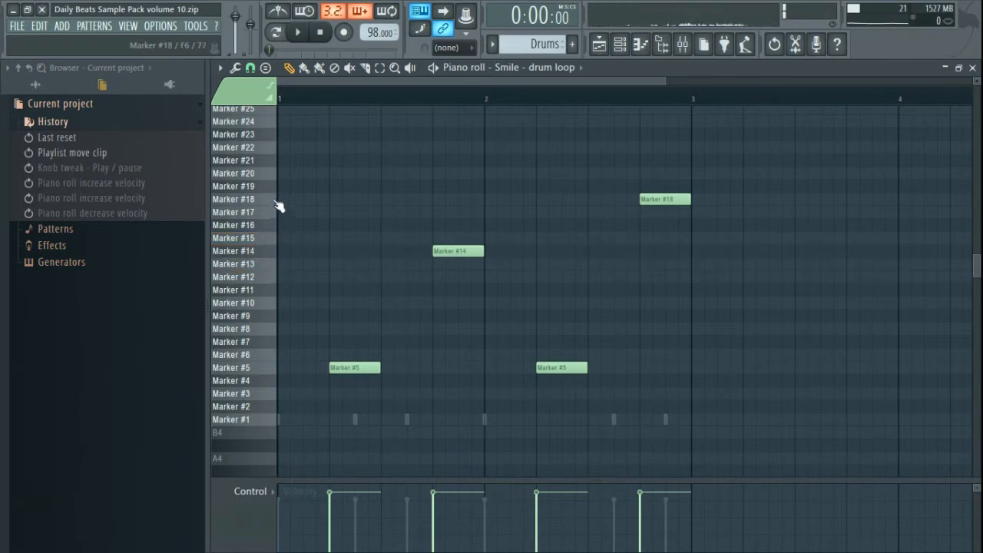
pyautogui.click(273, 372)
pyautogui.click(278, 254)
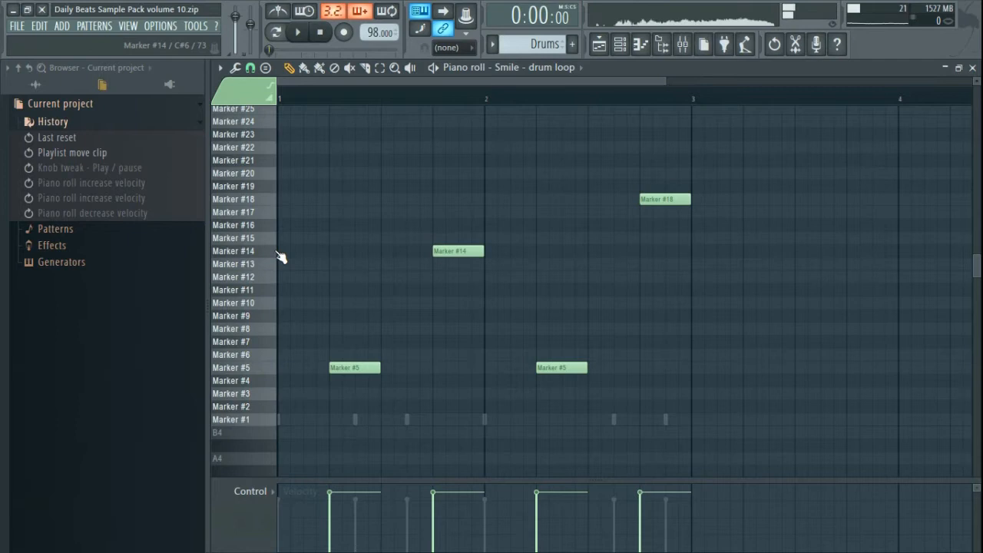
pyautogui.click(275, 201)
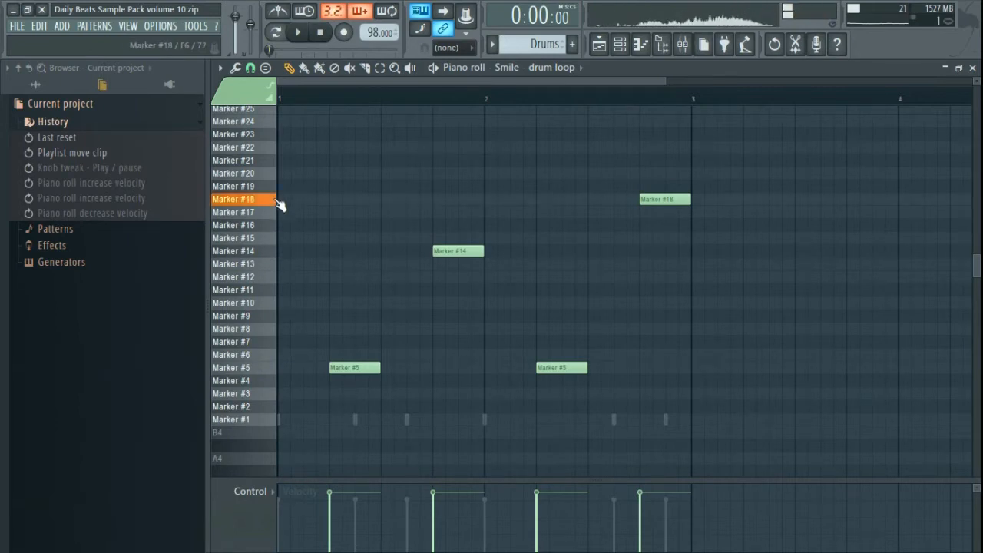
pyautogui.click(275, 202)
pyautogui.click(276, 204)
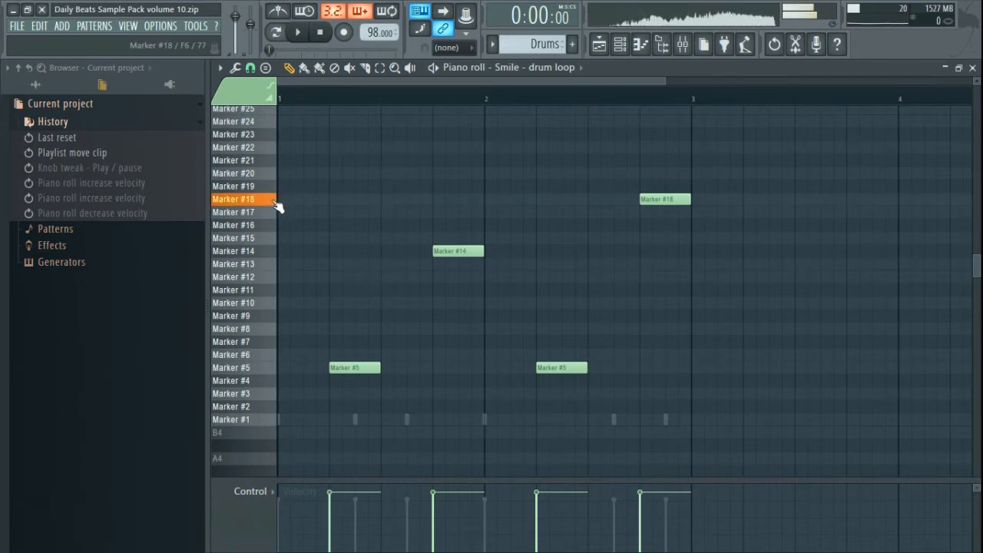
pyautogui.click(973, 69)
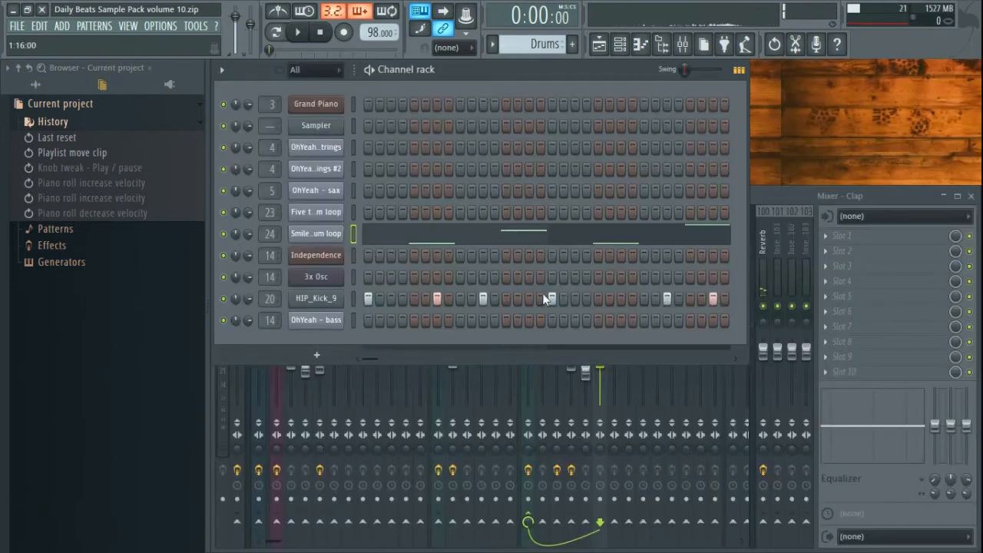
# - Mute and unmute HIP_Kick_9, then show its sample settings with the kick waveform
pyautogui.click(224, 300)
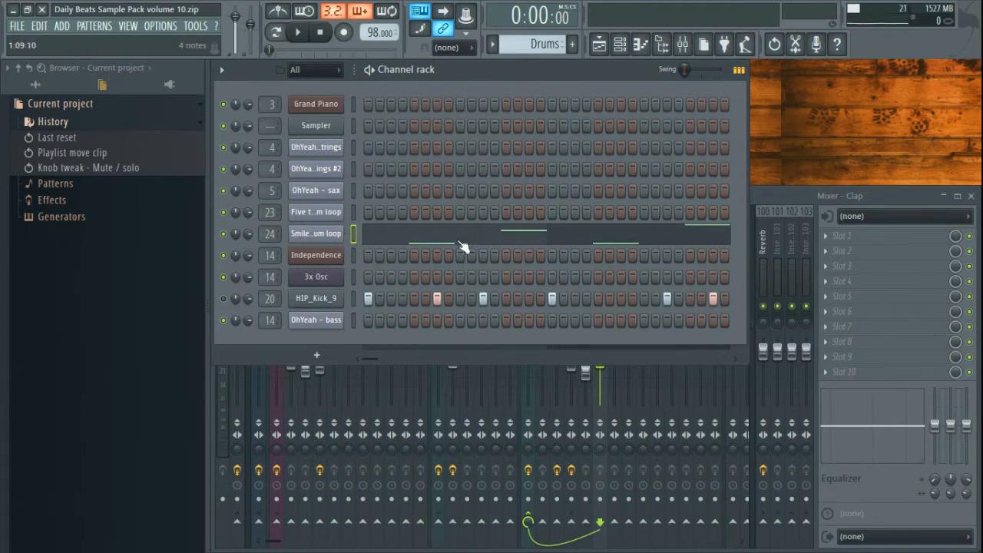
pyautogui.click(224, 299)
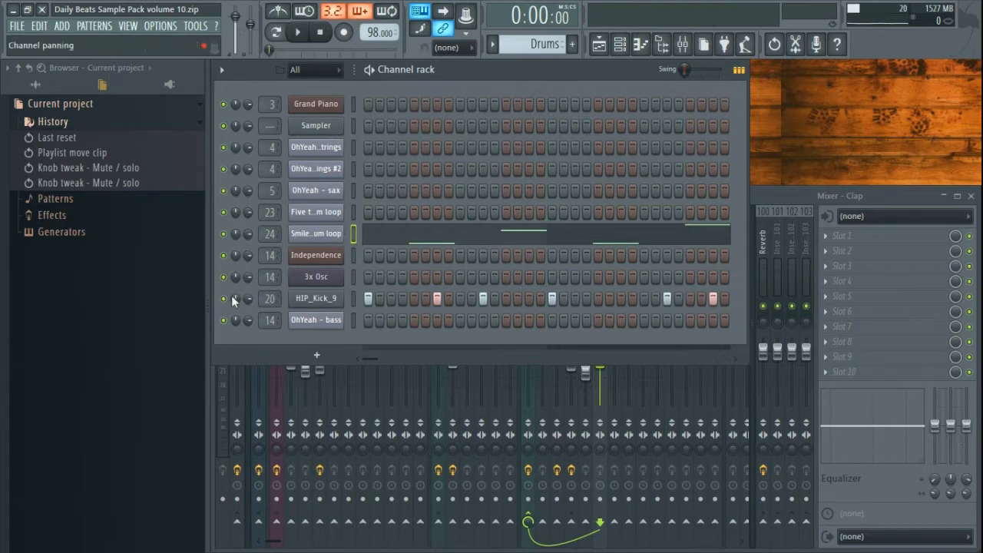
pyautogui.click(331, 304)
pyautogui.click(119, 195)
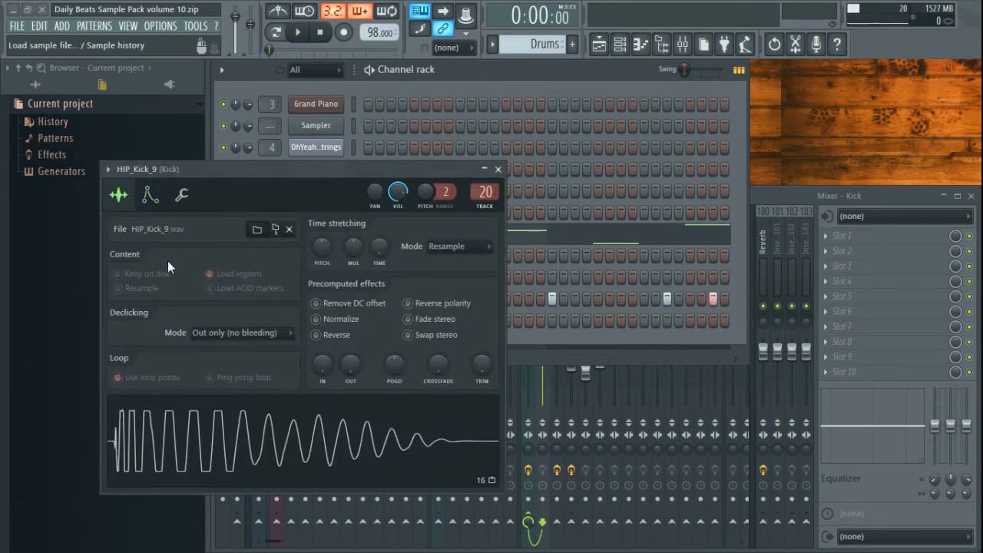
# - Dismiss the kick sample file dialog and close the HIP_Kick_9 settings
pyautogui.click(256, 229)
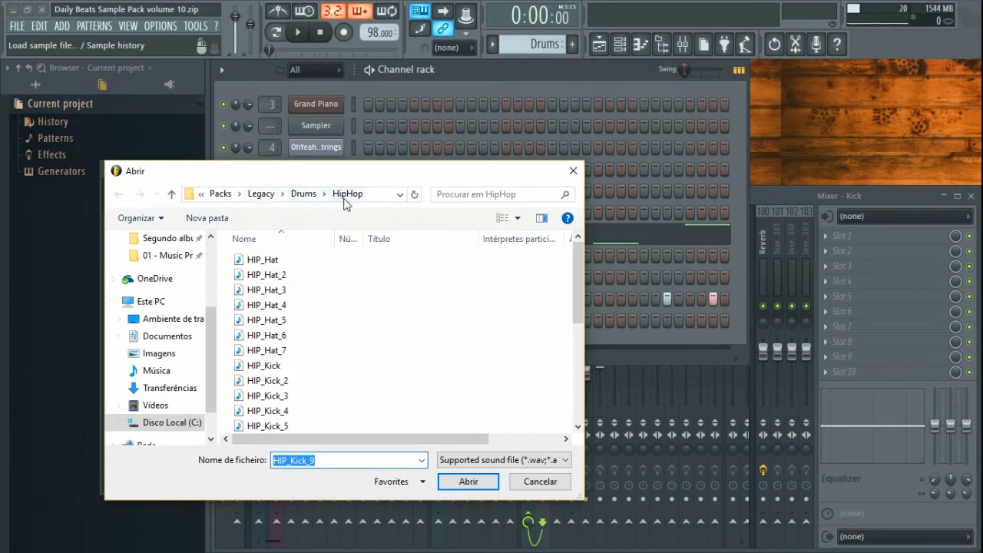
pyautogui.click(573, 171)
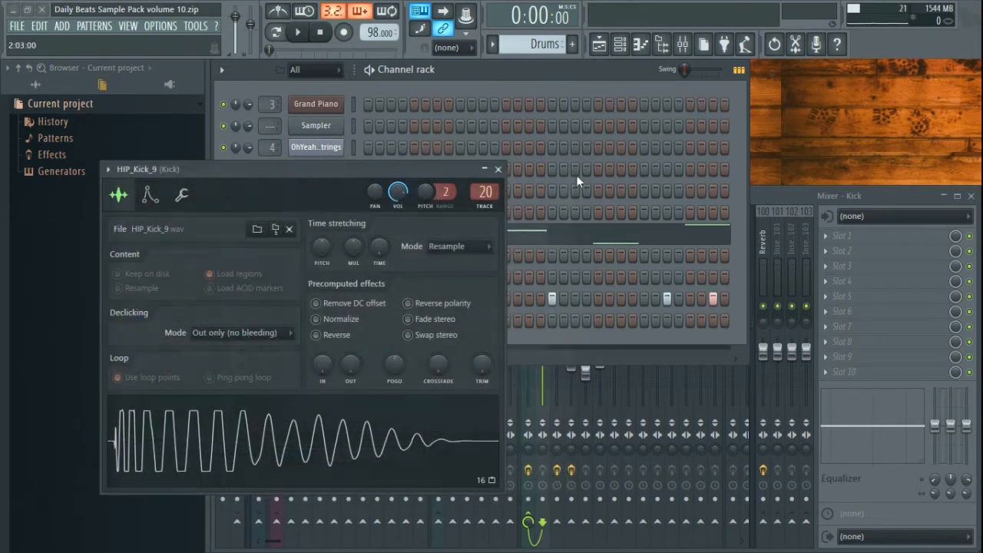
pyautogui.click(497, 169)
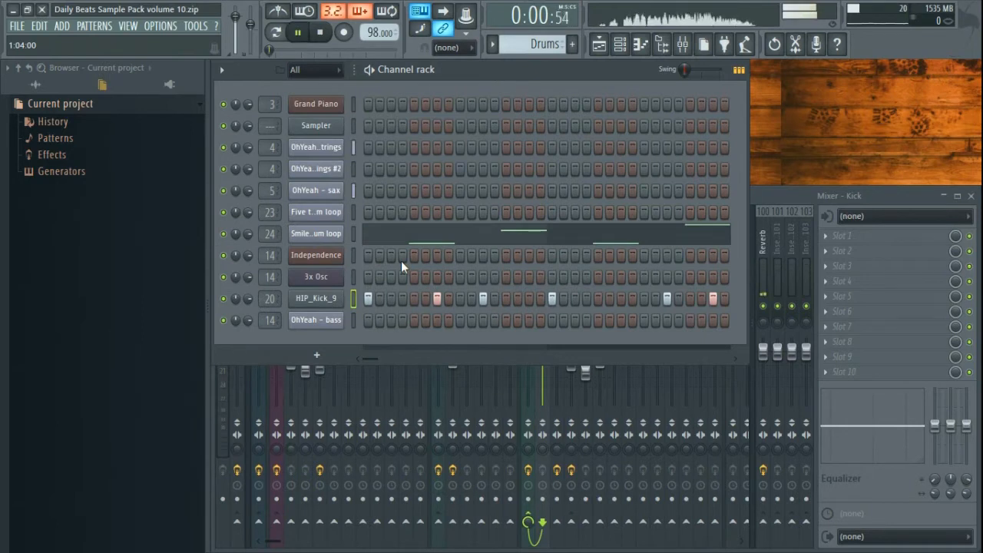
# - Play and stop the Drums pattern, then bring the mixer to the front
pyautogui.press('space')
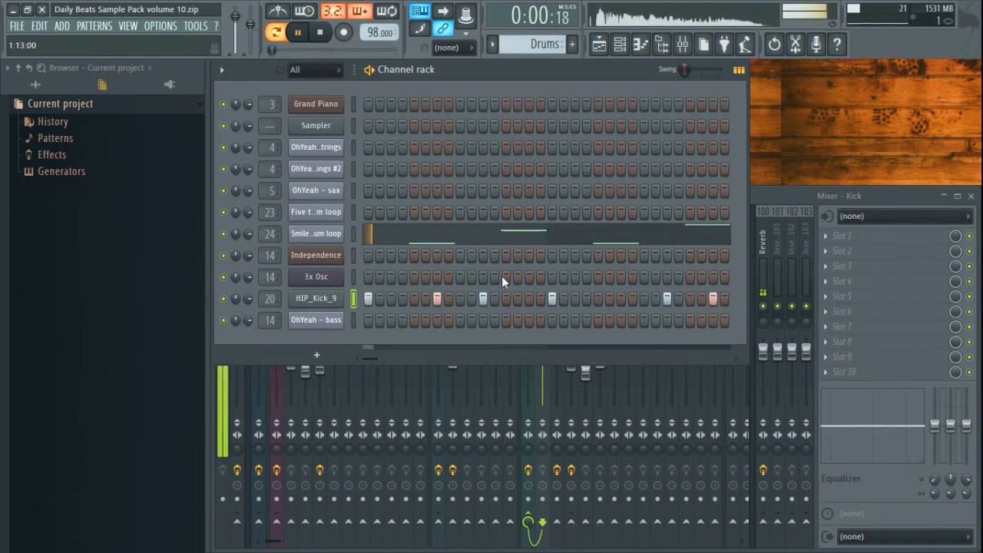
pyautogui.press('space')
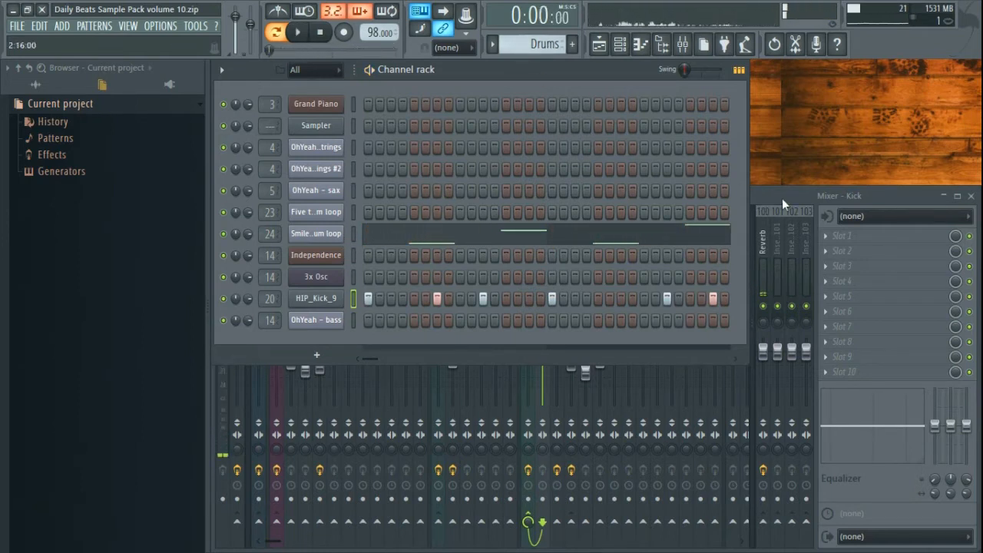
pyautogui.click(782, 198)
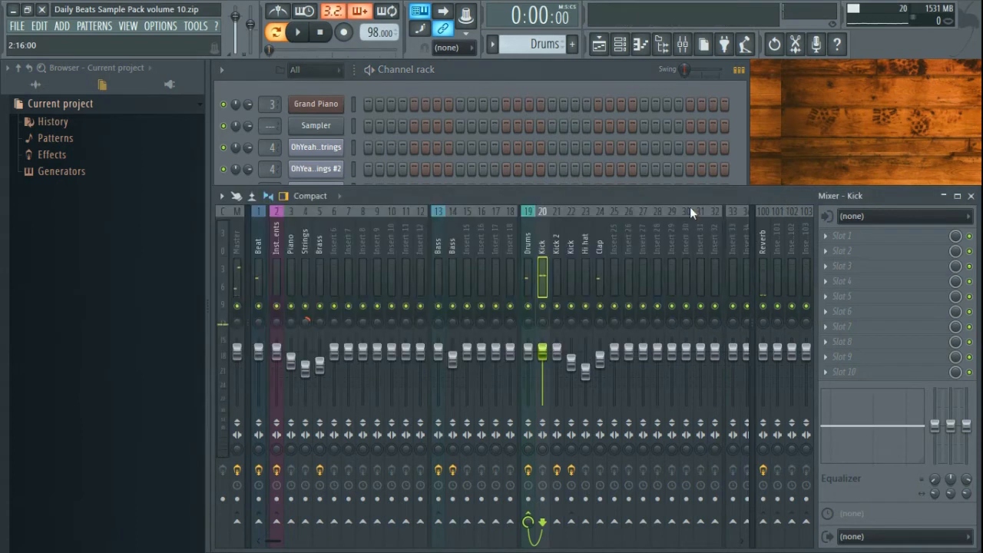
# - Rename mixer insert 24 from Clap to Snare
pyautogui.press('space')
pyautogui.click(601, 240)
pyautogui.press('space')
pyautogui.press('F2')
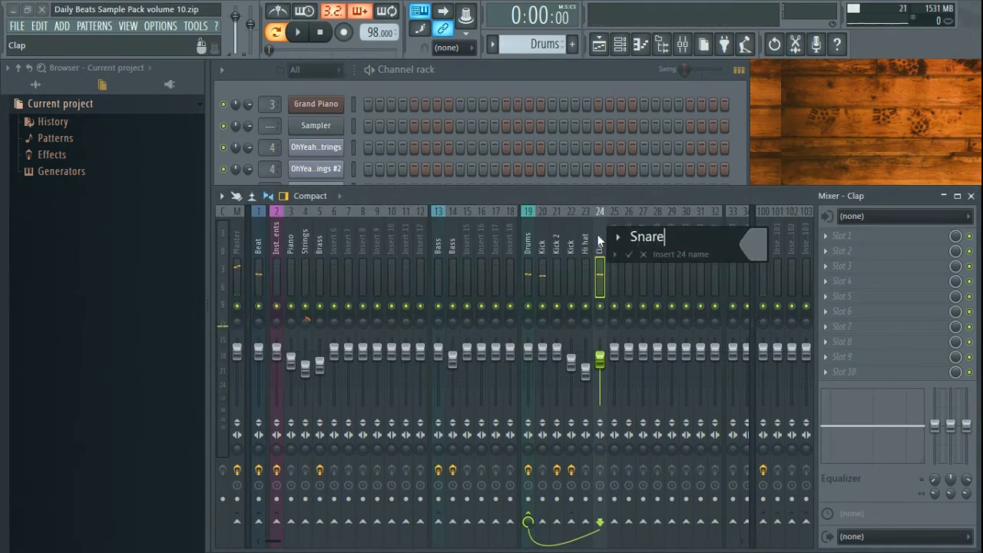
pyautogui.press('Return')
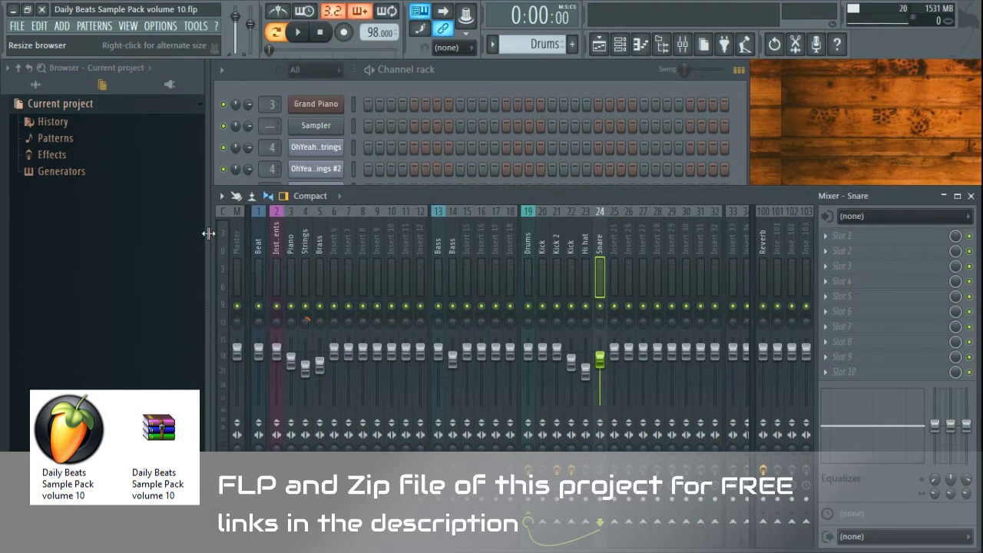
# - Narrow the browser and switch between the Kick and Snare inserts while the drums play
pyautogui.moveTo(210, 233); pyautogui.dragTo(202, 231)
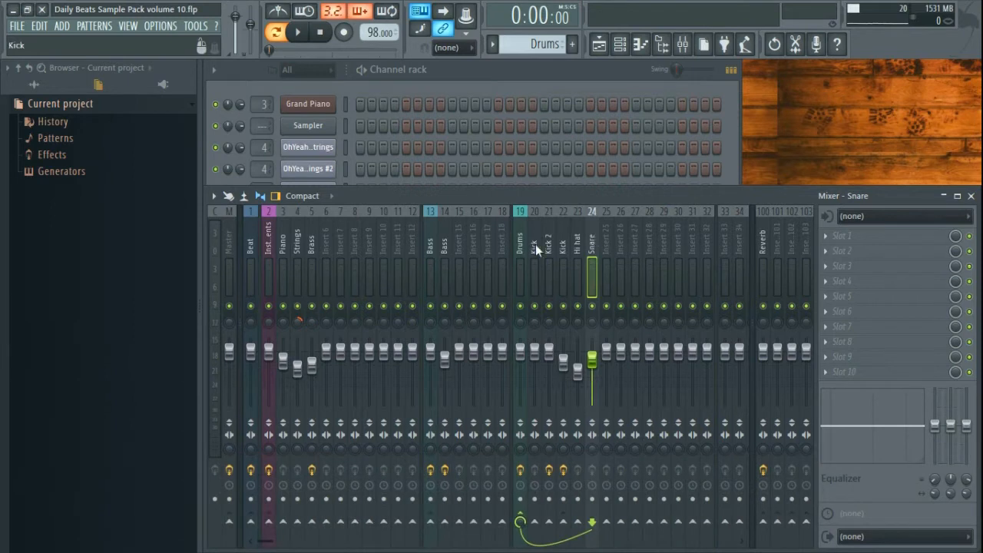
pyautogui.click(535, 242)
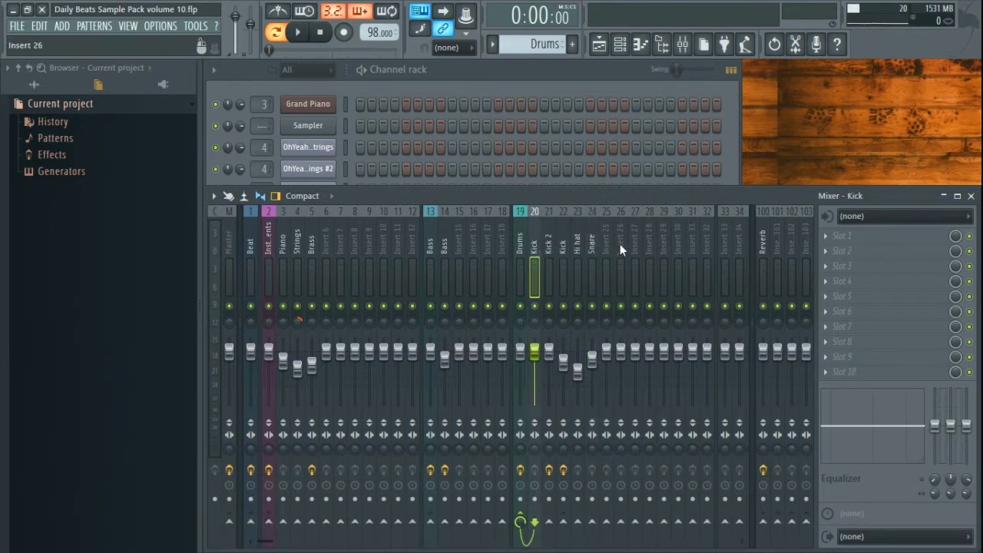
pyautogui.click(592, 241)
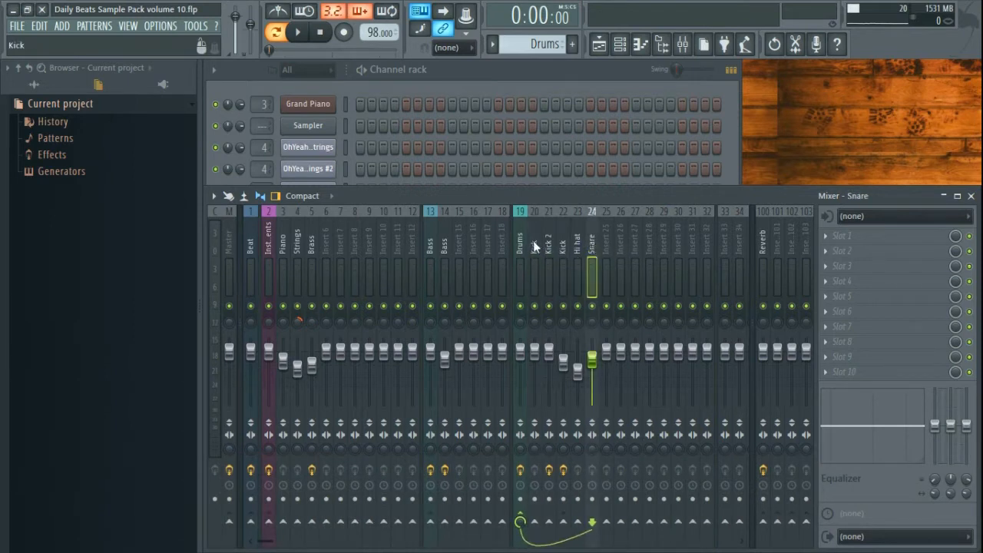
pyautogui.click(533, 242)
pyautogui.click(592, 244)
pyautogui.click(535, 244)
pyautogui.press('space')
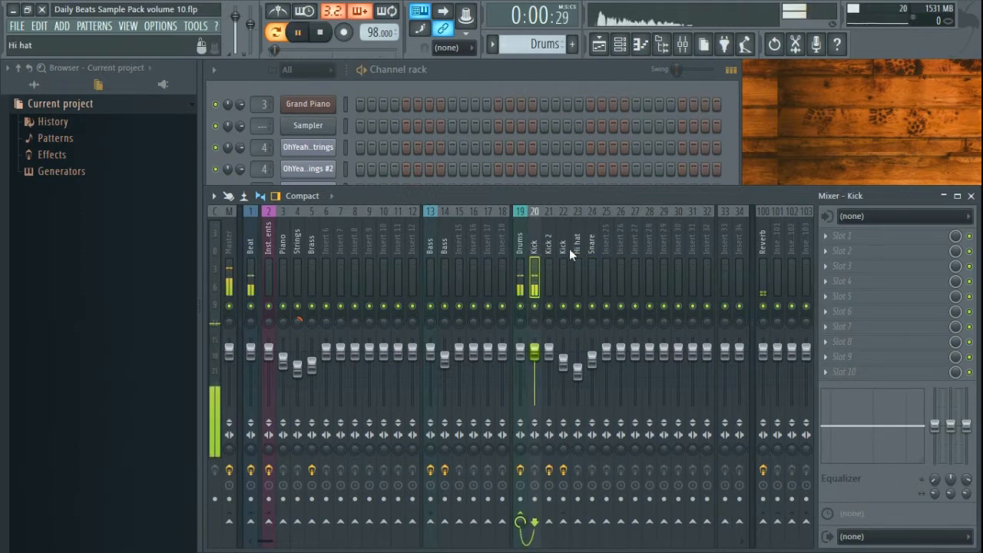
pyautogui.click(592, 244)
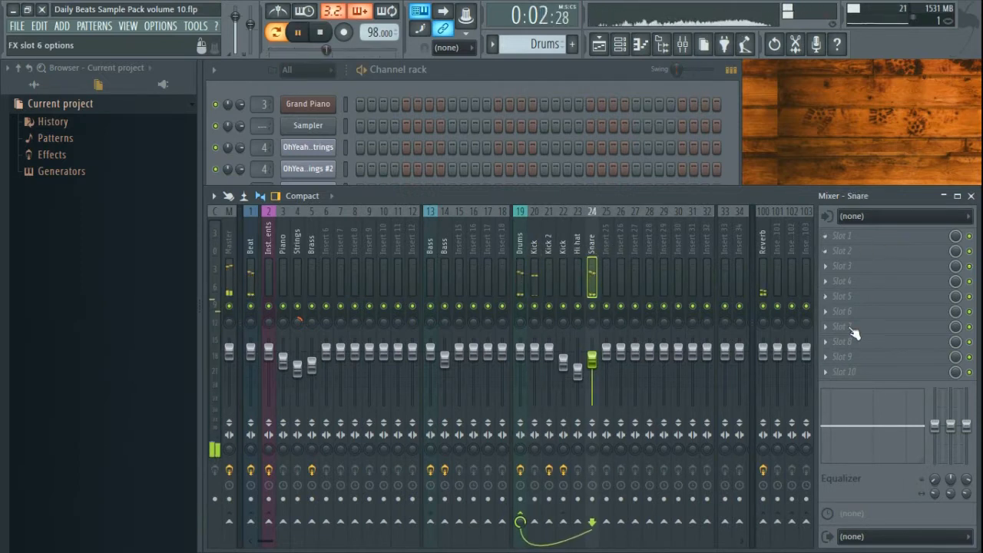
pyautogui.press('space')
# - Listen again while toggling Kick and Snare, then return to the channel rack's Hi hats pattern
pyautogui.click(538, 238)
pyautogui.click(588, 244)
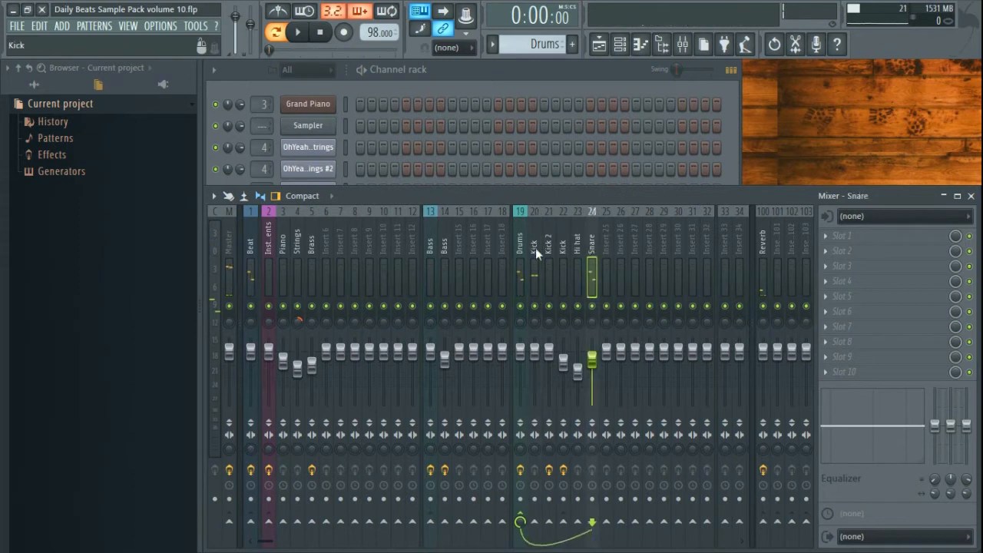
pyautogui.click(535, 248)
pyautogui.press('space')
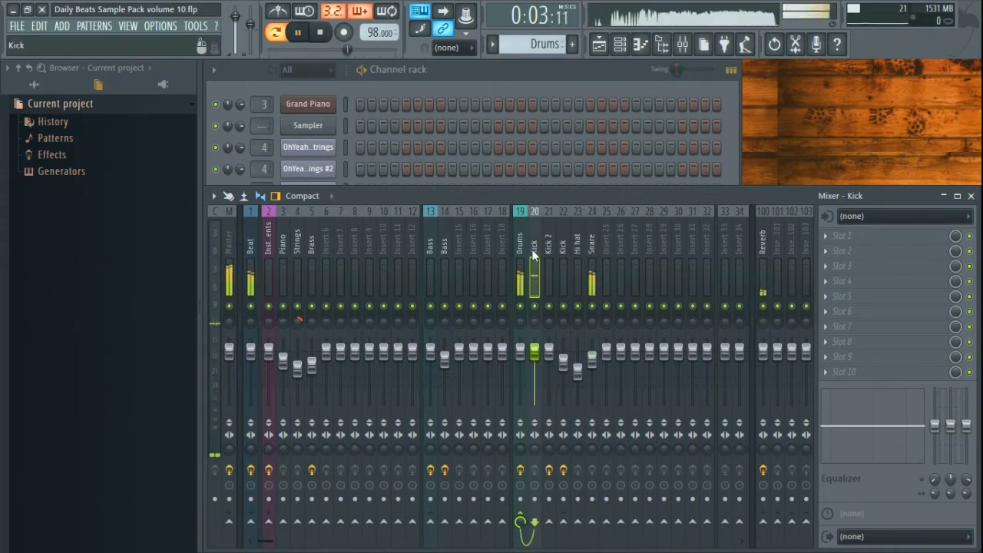
pyautogui.press('space')
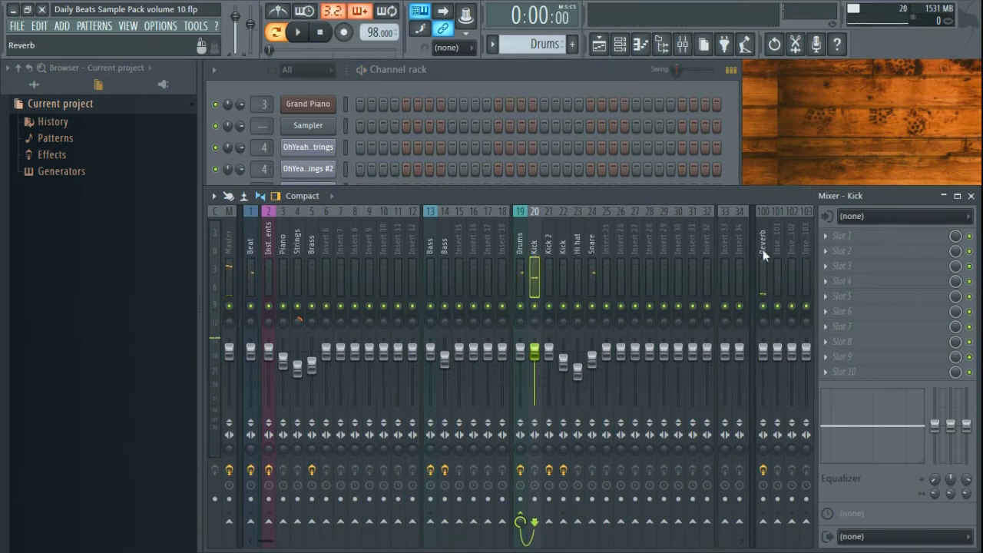
pyautogui.click(564, 72)
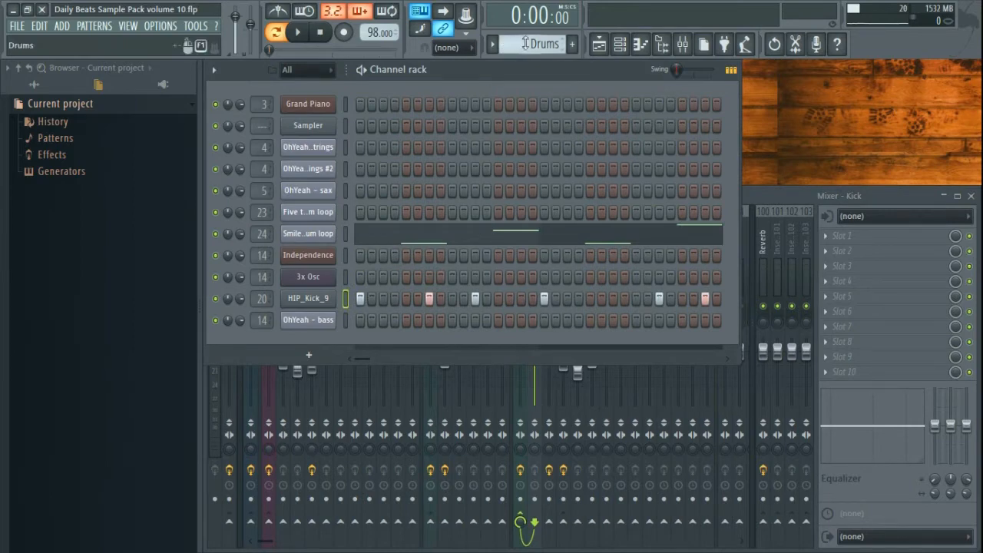
pyautogui.scroll(-1, 538, 42)
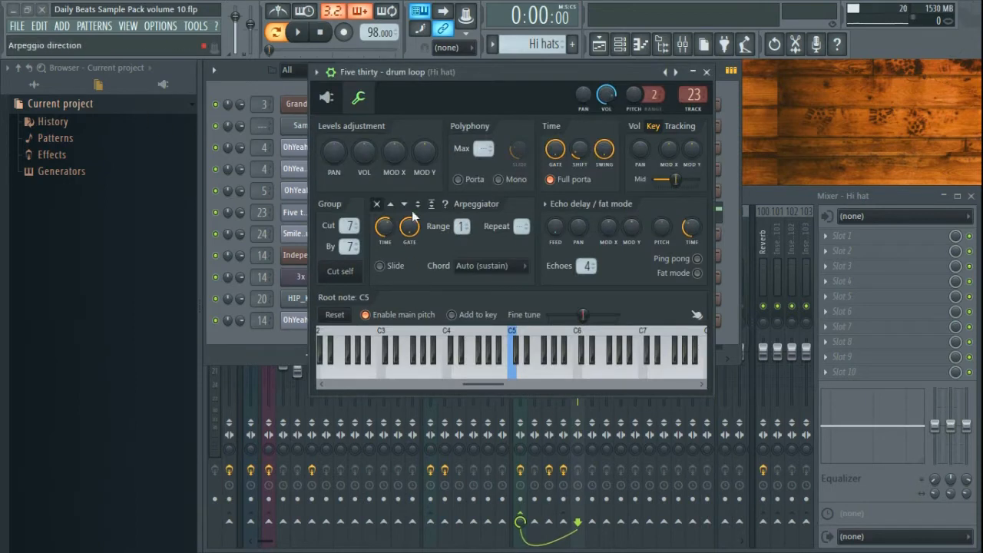
# - Open the Five thirty drum loop's Slicex and preview the loop from the All > 02 - Five thirty pack
pyautogui.click(326, 97)
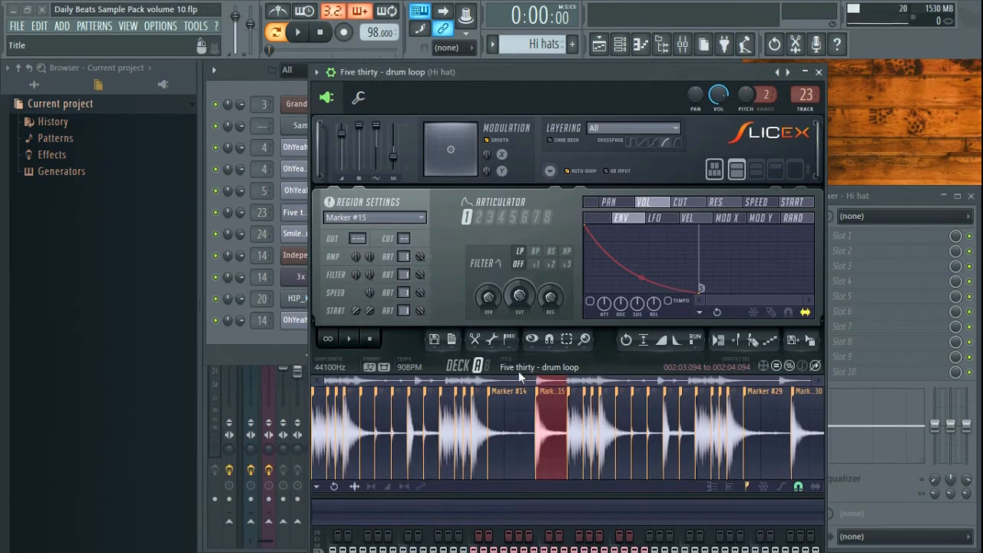
pyautogui.click(33, 83)
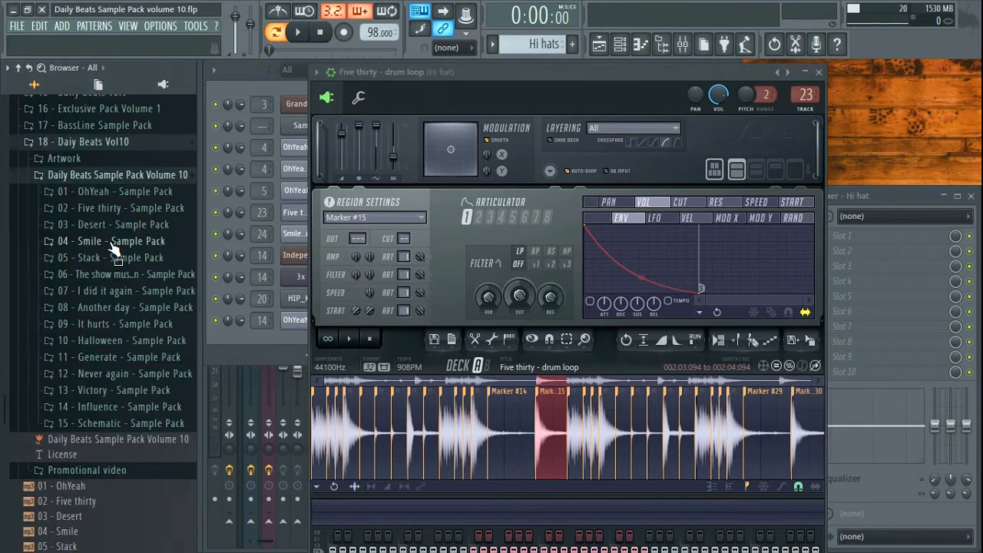
pyautogui.click(112, 208)
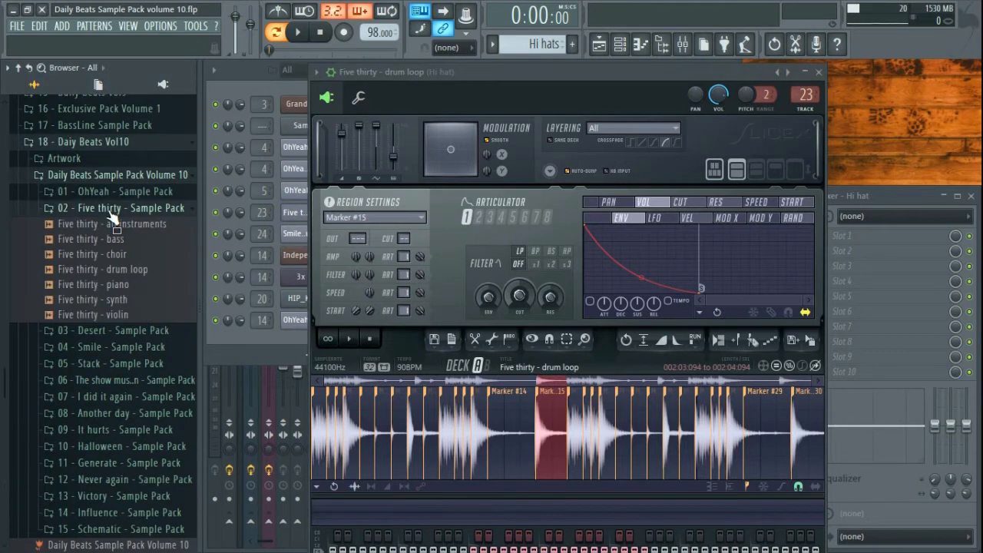
pyautogui.click(123, 269)
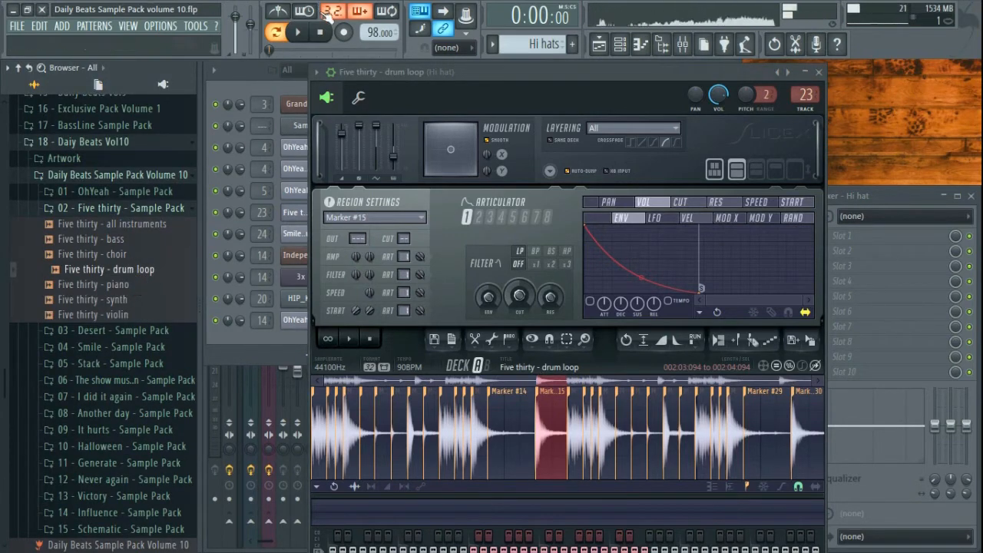
pyautogui.click(325, 37)
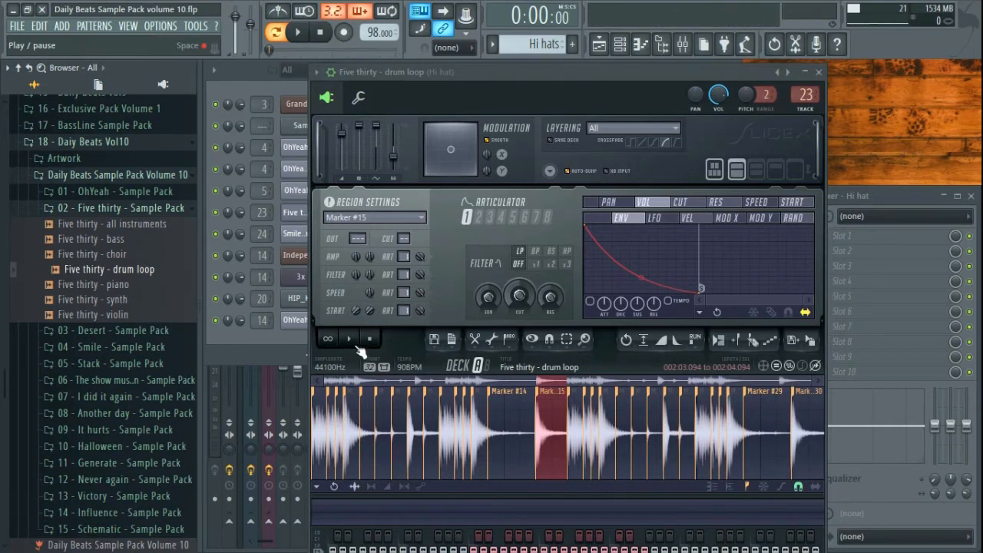
# - Audition the slice and loop in Slicex, close it, and open the drum loop's piano roll
pyautogui.click(351, 341)
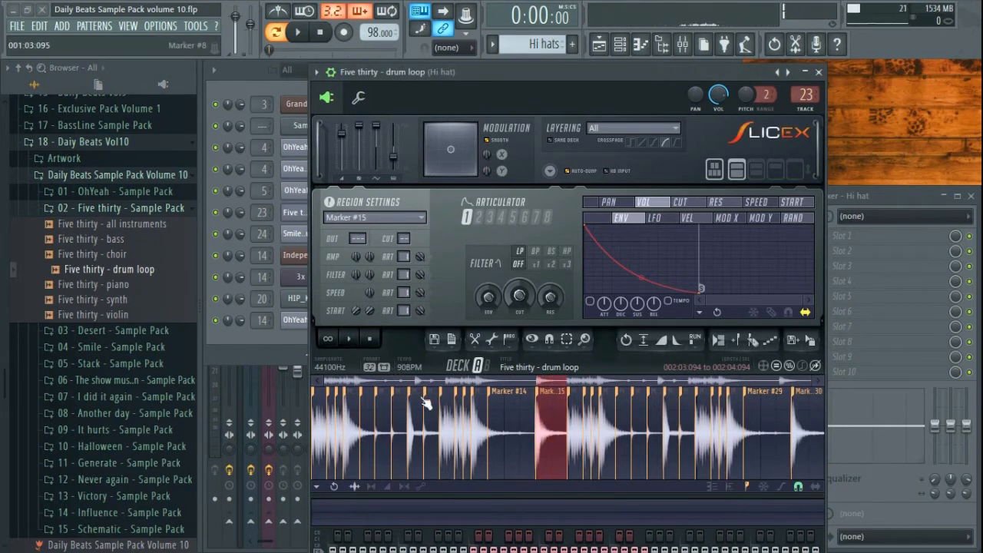
pyautogui.click(354, 340)
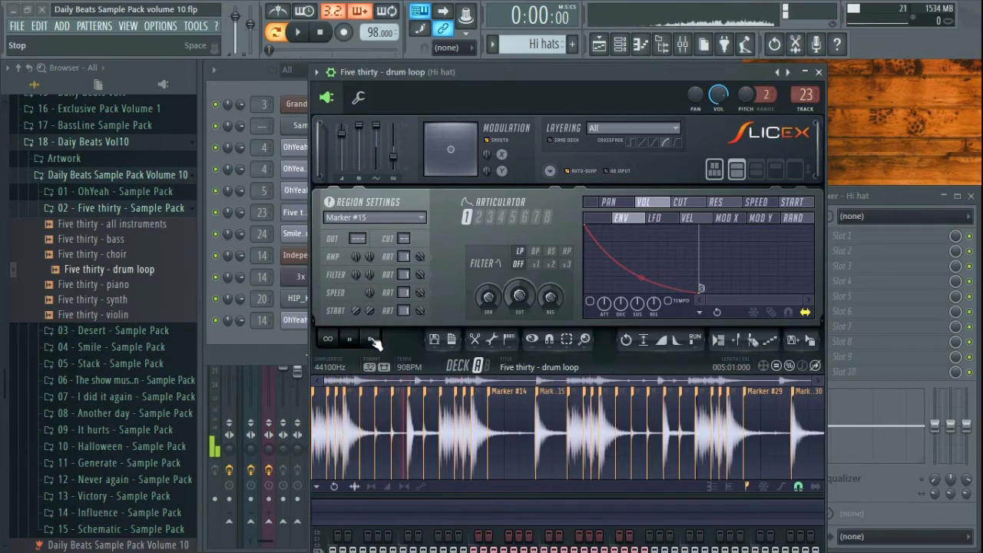
pyautogui.click(371, 340)
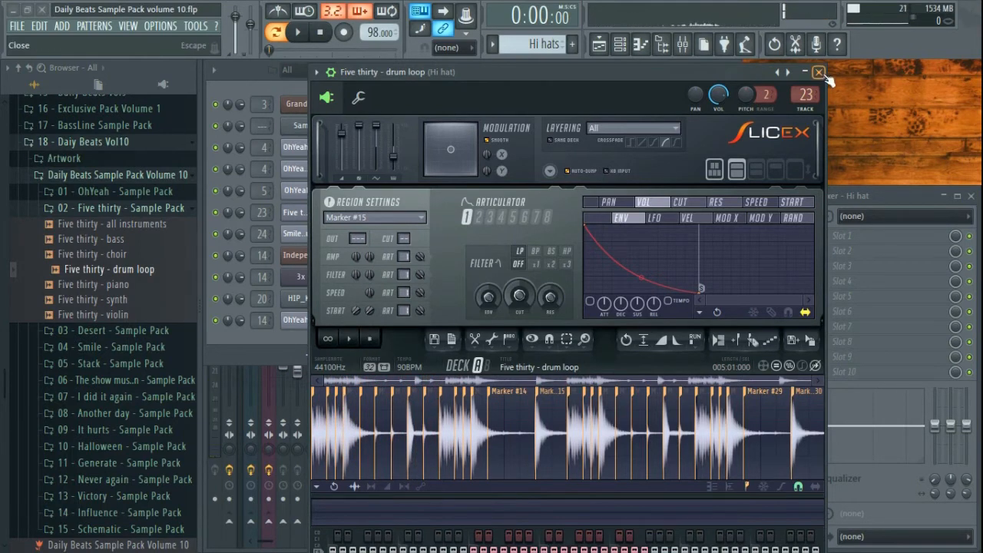
pyautogui.click(820, 73)
pyautogui.click(376, 202)
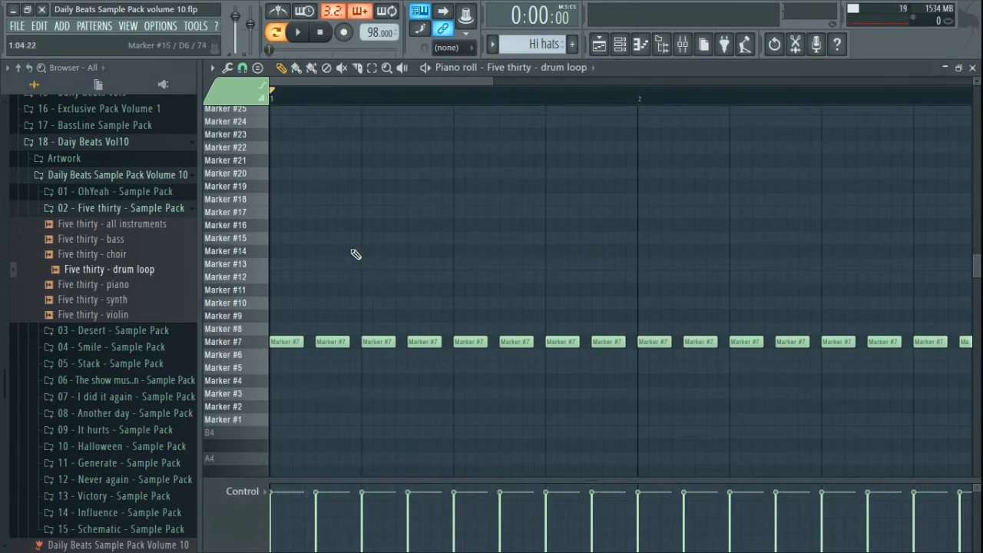
# - Audition the Marker #7 slice and close the piano roll
pyautogui.scroll(-3, 533, 292)
pyautogui.click(255, 321)
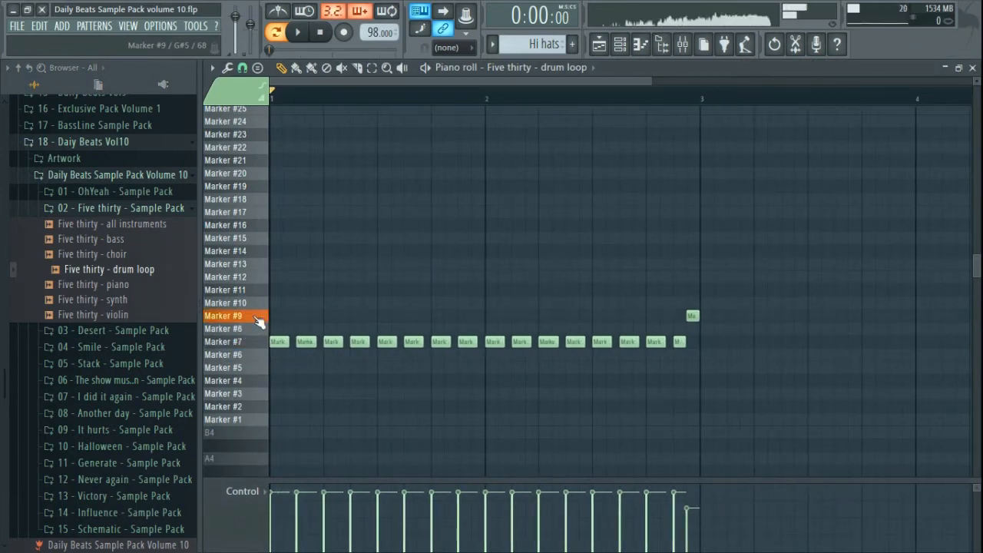
pyautogui.click(972, 67)
# - Play the Hi hats pattern while checking the mixer and channel rack, then stop and open the Playlist
pyautogui.press('space')
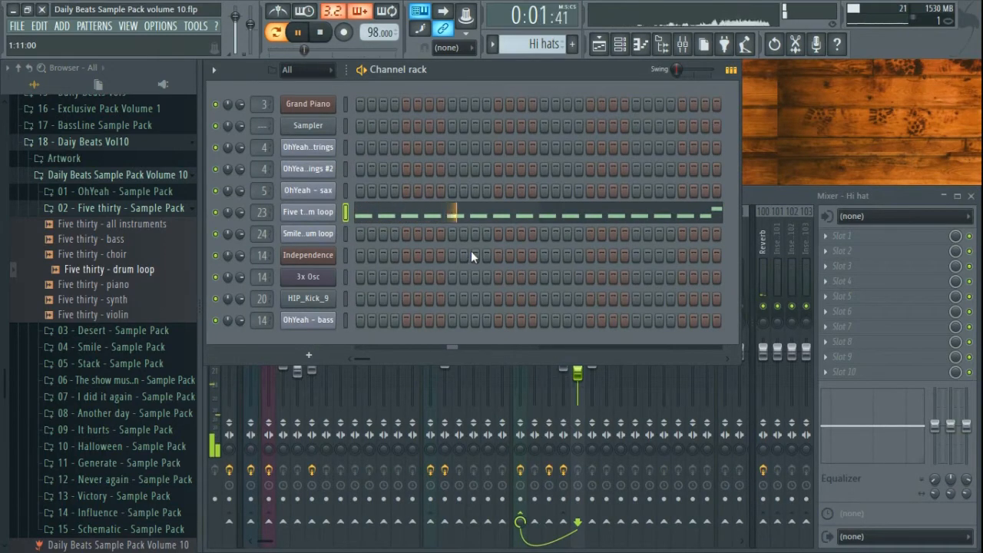
pyautogui.click(777, 196)
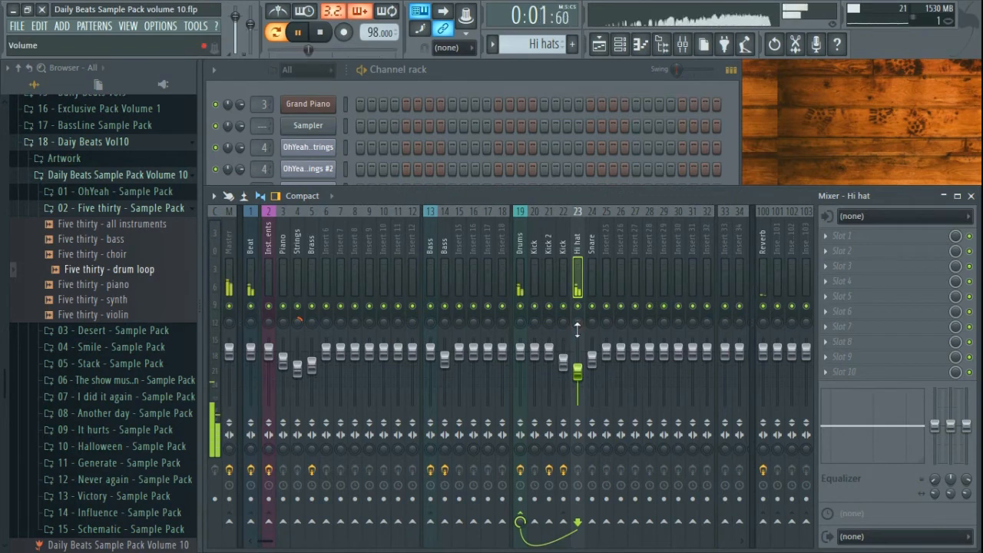
pyautogui.click(518, 67)
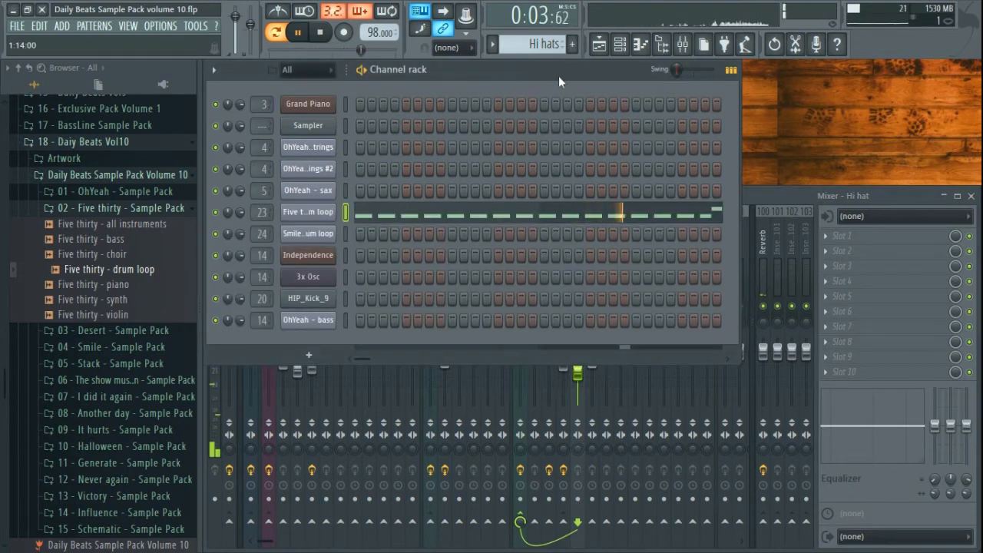
pyautogui.press('space')
pyautogui.click(598, 44)
pyautogui.scroll(3, 349, 228)
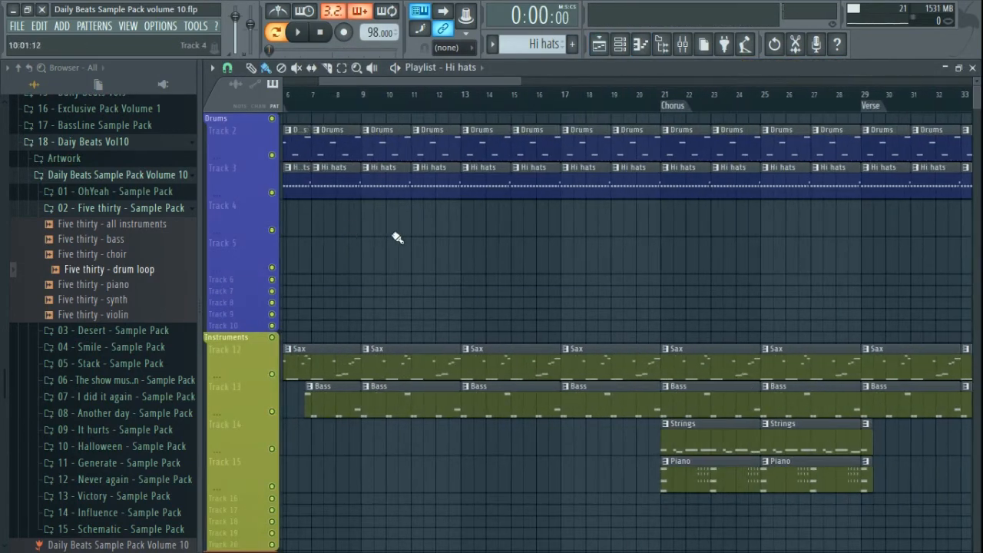
# - Scroll the playlist to bars 64–71 and mark bars 65–69 as the time selection, adjusting snap
pyautogui.moveTo(899, 265); pyautogui.dragTo(219, 281)
pyautogui.moveTo(601, 289); pyautogui.dragTo(307, 299)
pyautogui.moveTo(587, 301); pyautogui.dragTo(430, 307)
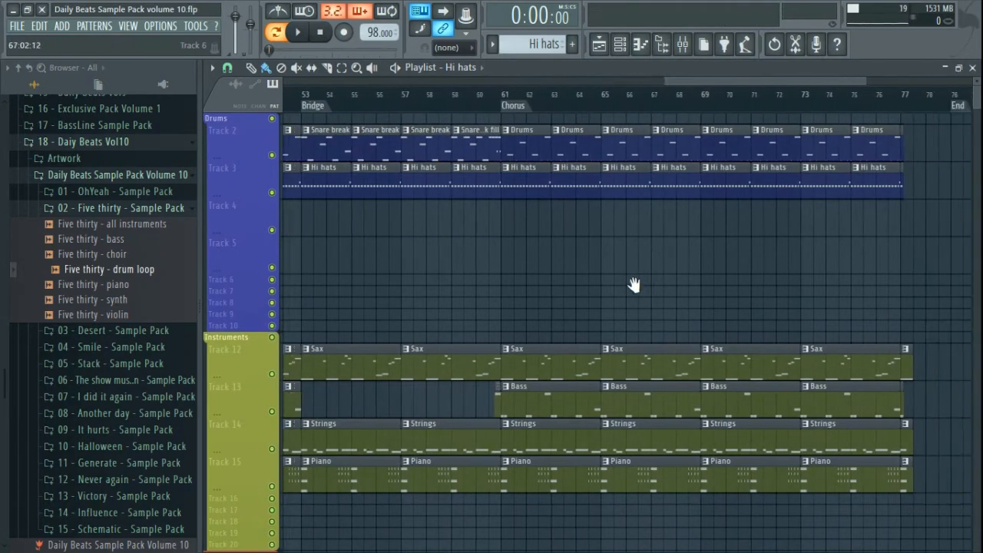
pyautogui.scroll(4, 638, 325)
pyautogui.moveTo(694, 285); pyautogui.dragTo(577, 275)
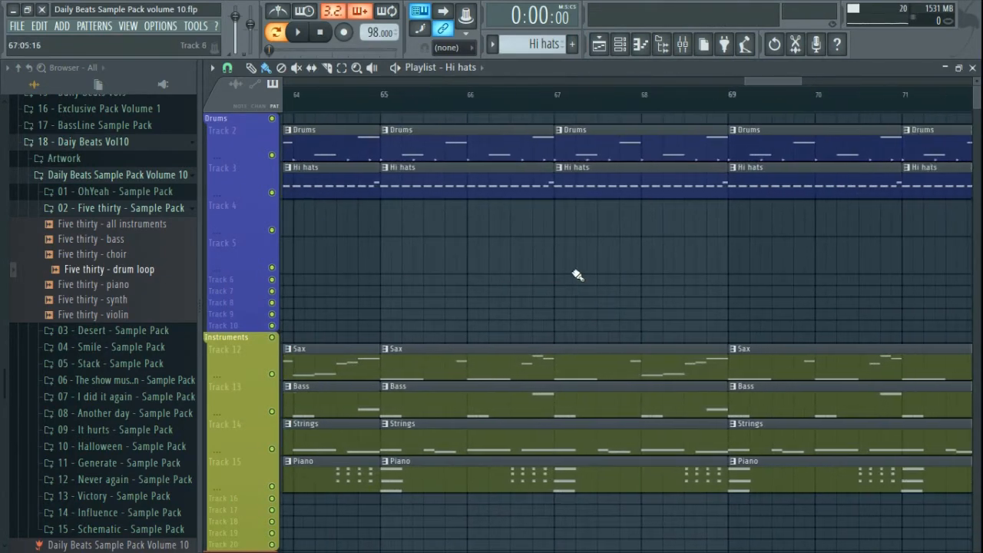
pyautogui.moveTo(392, 109); pyautogui.dragTo(720, 116)
pyautogui.click(227, 69)
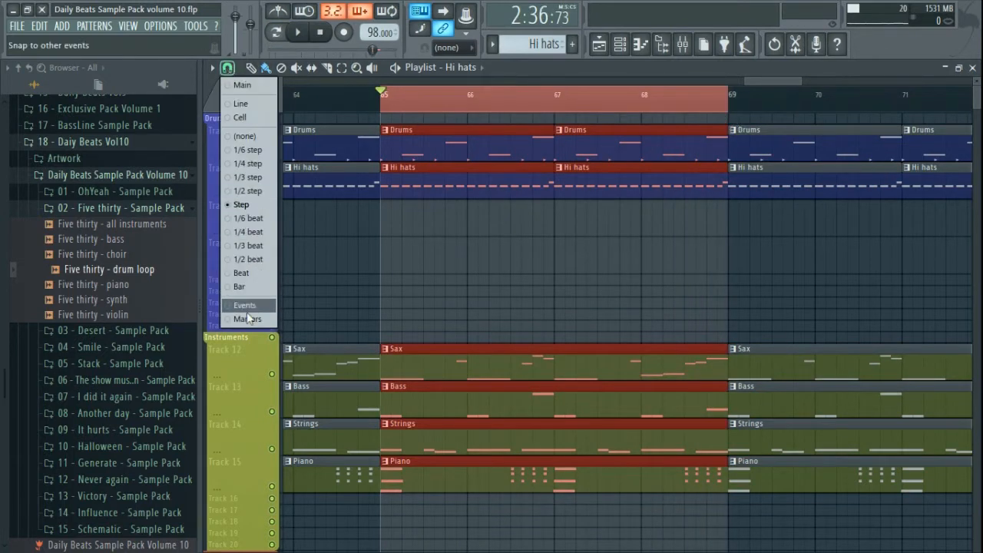
pyautogui.click(257, 291)
pyautogui.moveTo(390, 96); pyautogui.dragTo(702, 111)
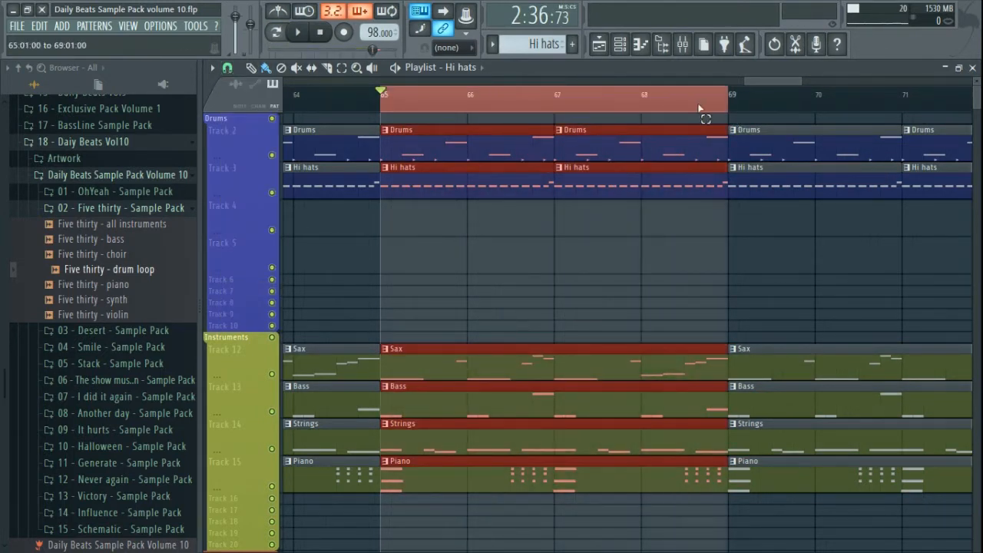
pyautogui.click(635, 279)
# - Solo Drums, make Hi hats audible too, play the range, and show the channel rack
pyautogui.rightClick(272, 155)
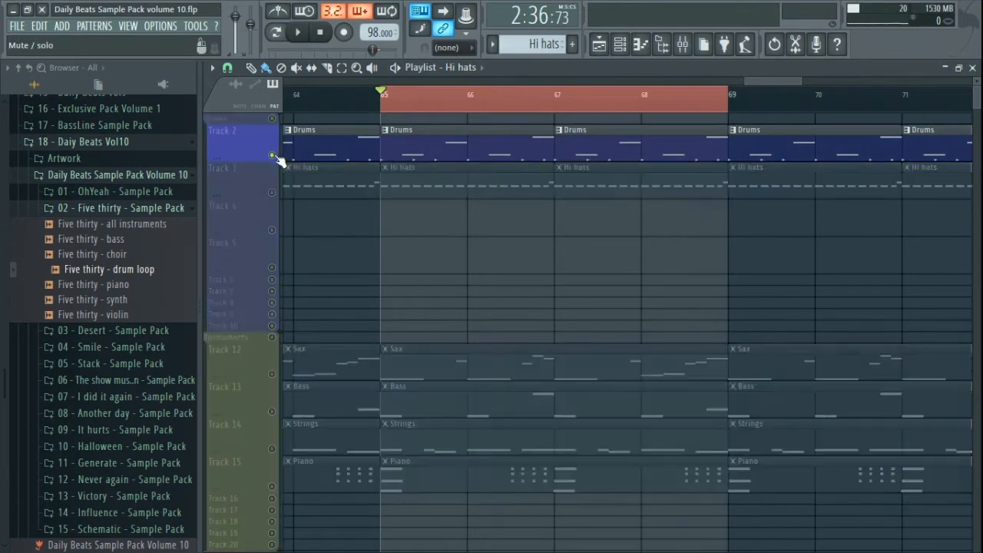
pyautogui.click(272, 192)
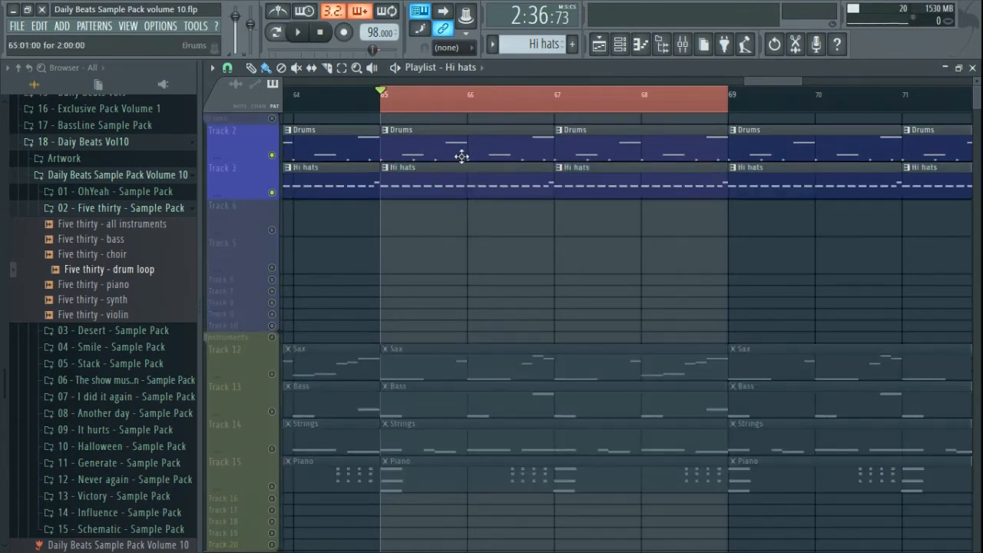
pyautogui.press('space')
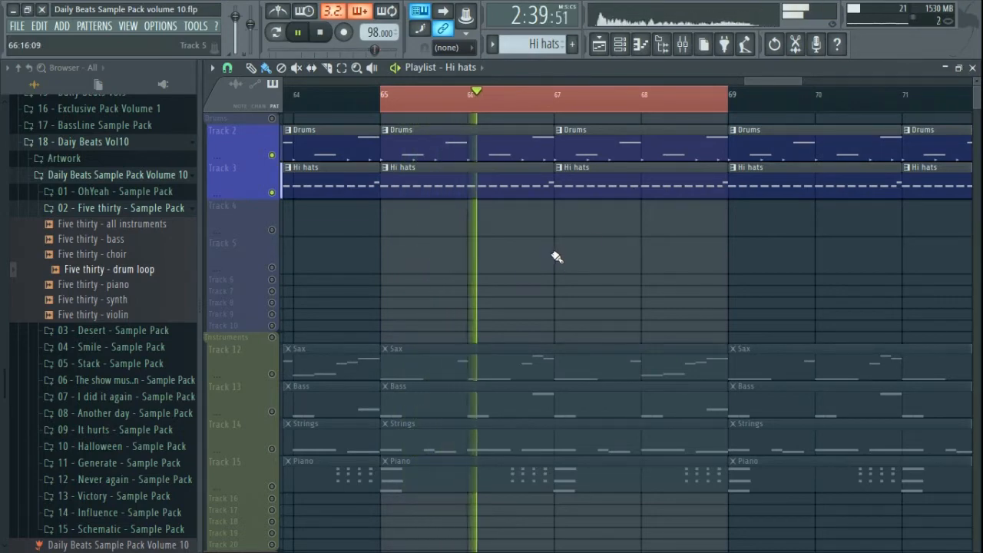
pyautogui.click(974, 68)
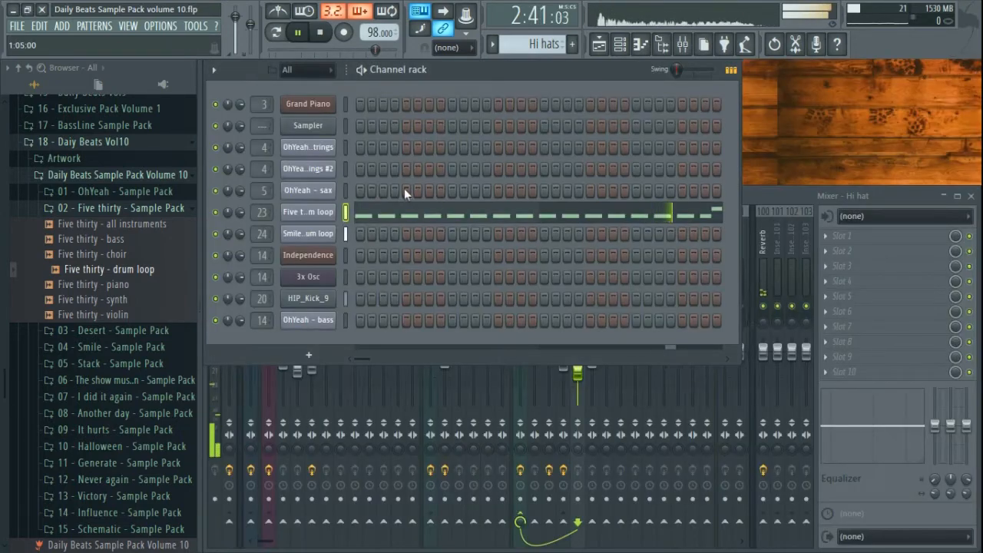
# - Check the Five thirty drum loop's channel settings, stop playback, and return to the playlist
pyautogui.click(310, 214)
pyautogui.click(358, 97)
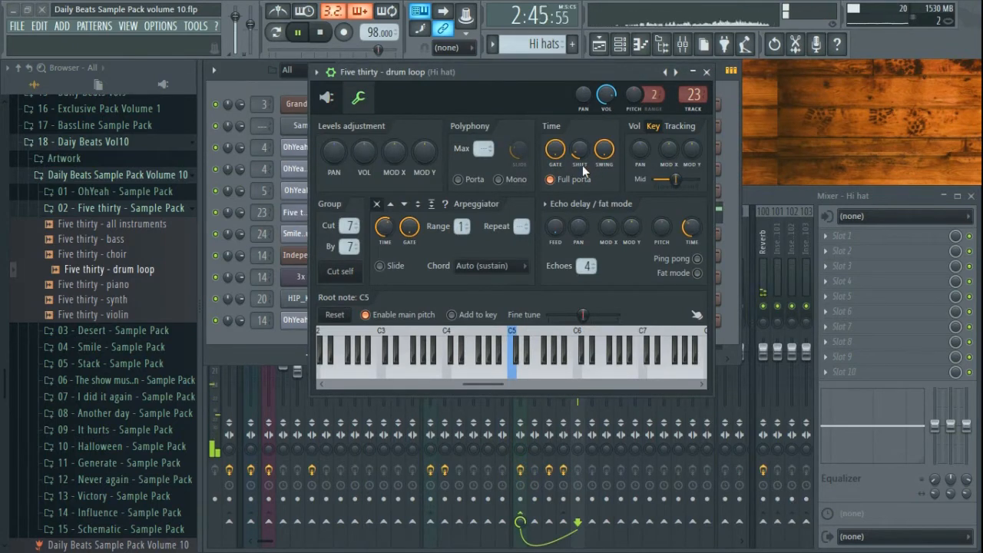
pyautogui.click(706, 72)
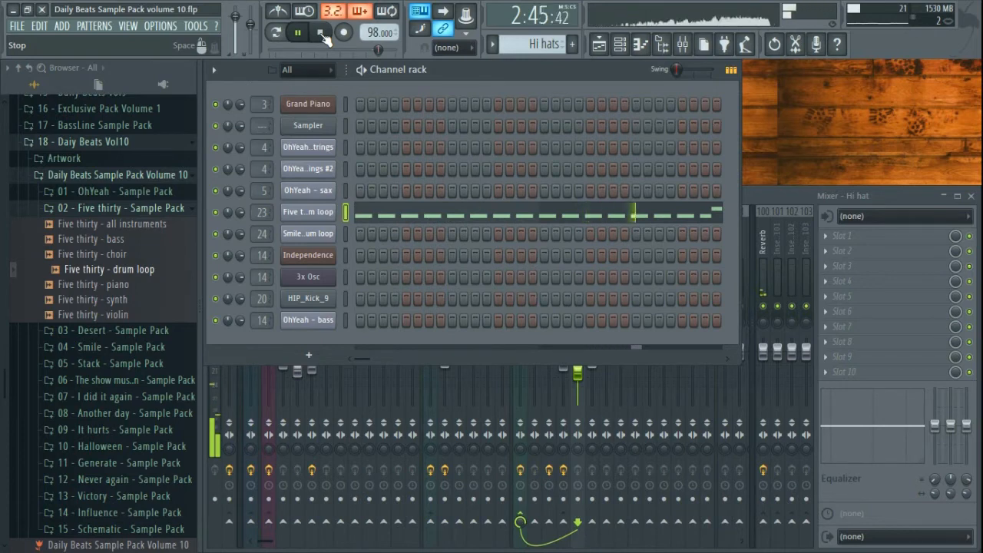
pyautogui.click(323, 35)
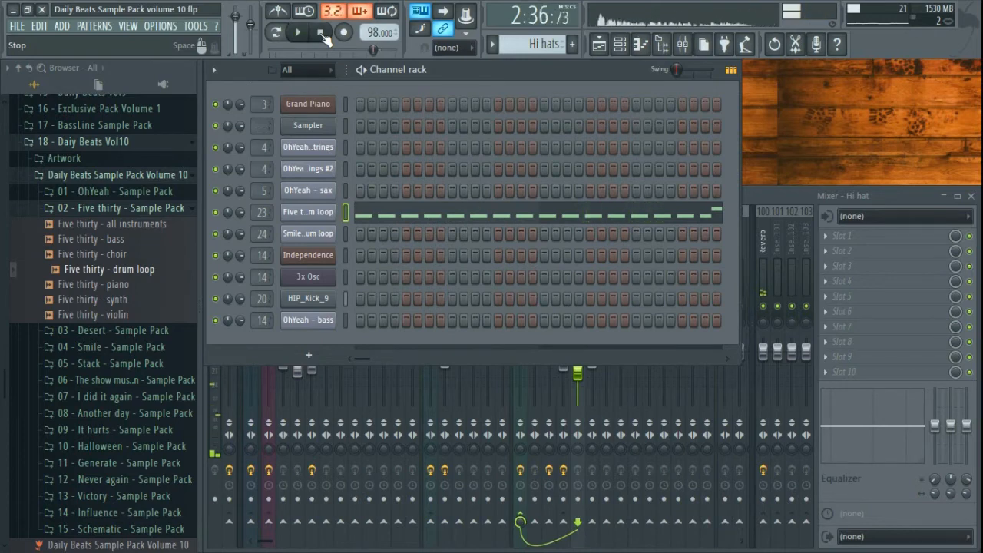
pyautogui.click(598, 43)
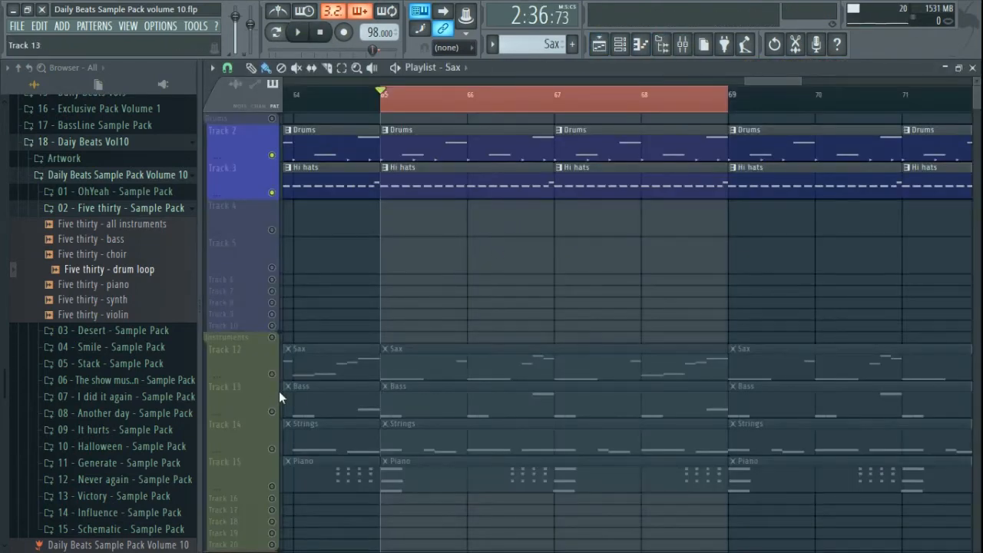
# - Solo the Sax track (Track 12) and open the OhYeah - sax Slicex
pyautogui.click(265, 370)
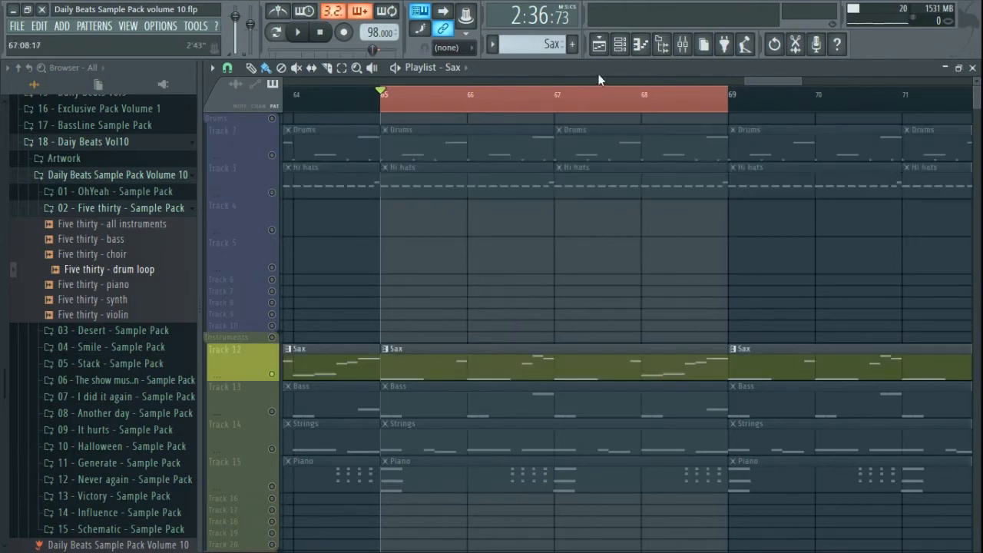
pyautogui.click(971, 69)
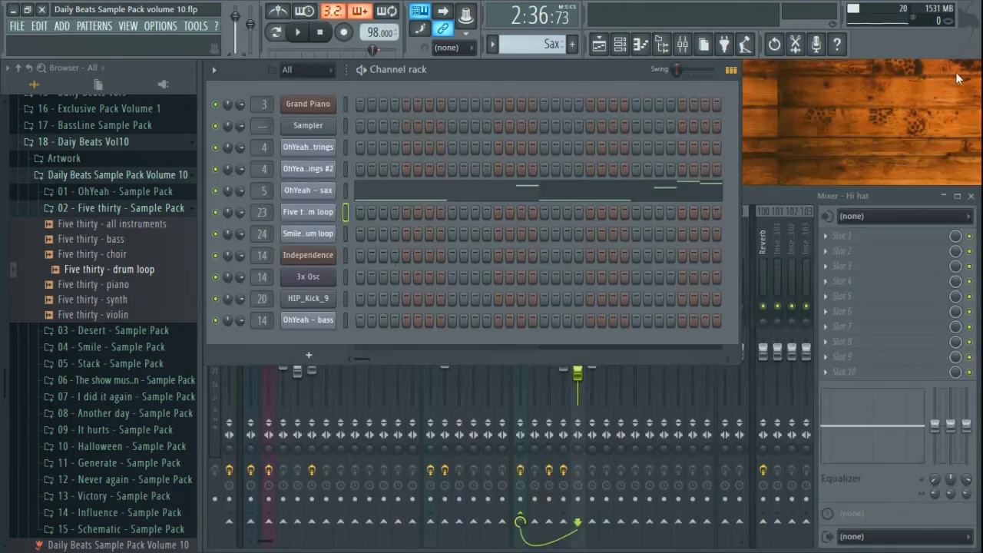
pyautogui.click(308, 191)
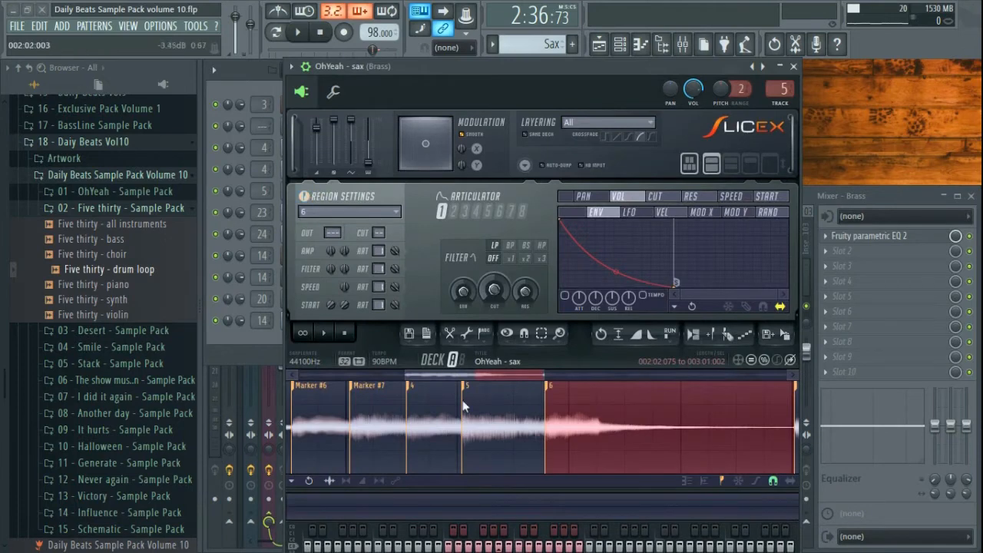
# - Expand the 01 - OhYeah pack in the browser and preview the OhYeah - sax sample
pyautogui.scroll(-4, 481, 421)
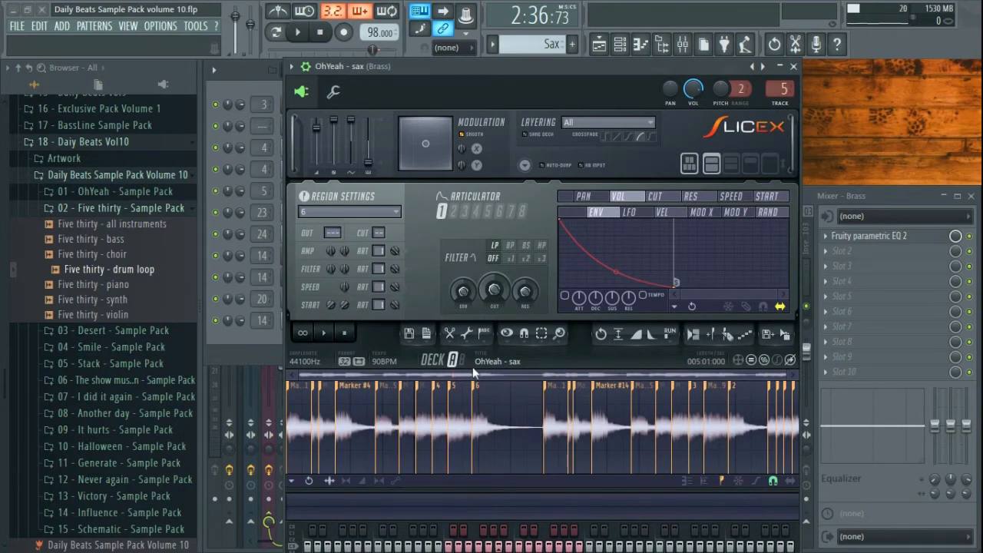
pyautogui.click(99, 208)
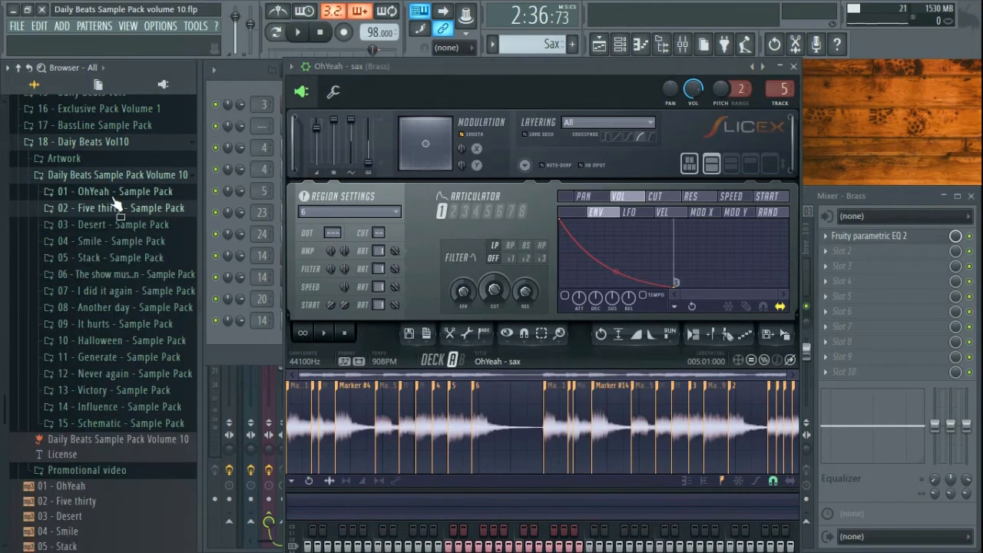
pyautogui.click(100, 191)
pyautogui.click(107, 255)
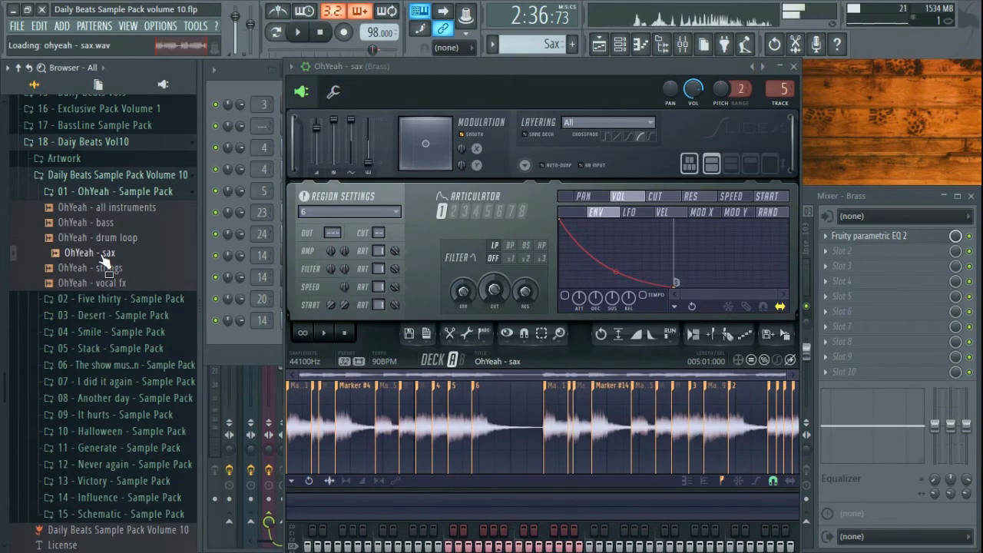
pyautogui.click(323, 35)
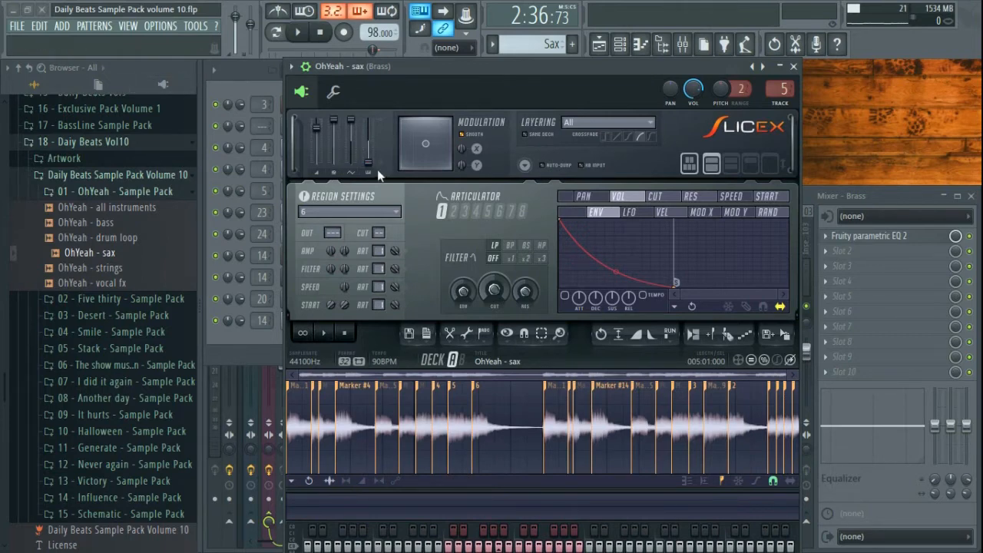
pyautogui.click(793, 66)
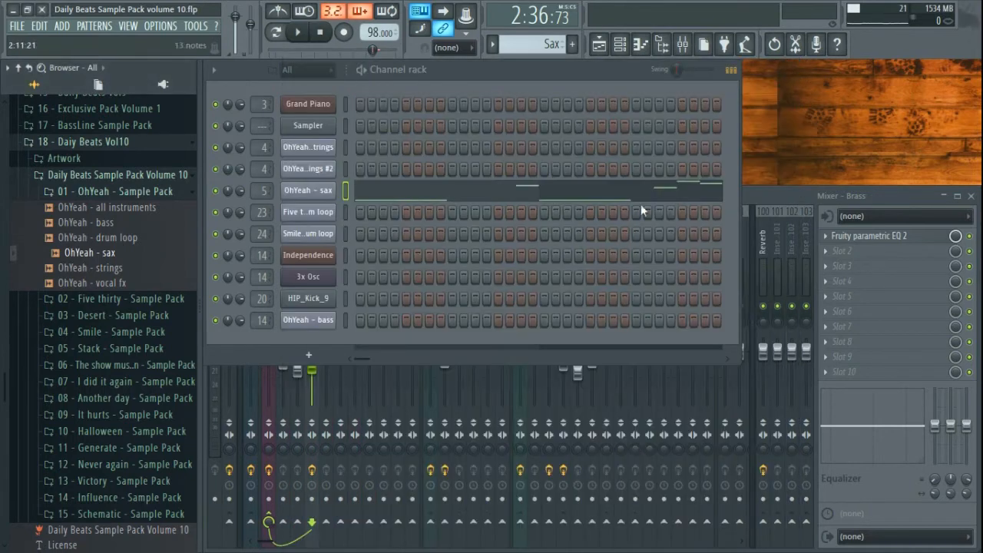
# - Play the sax pattern, review its OhYeah - sax notes in the piano roll, then return to the mixer
pyautogui.click(779, 197)
pyautogui.click(543, 75)
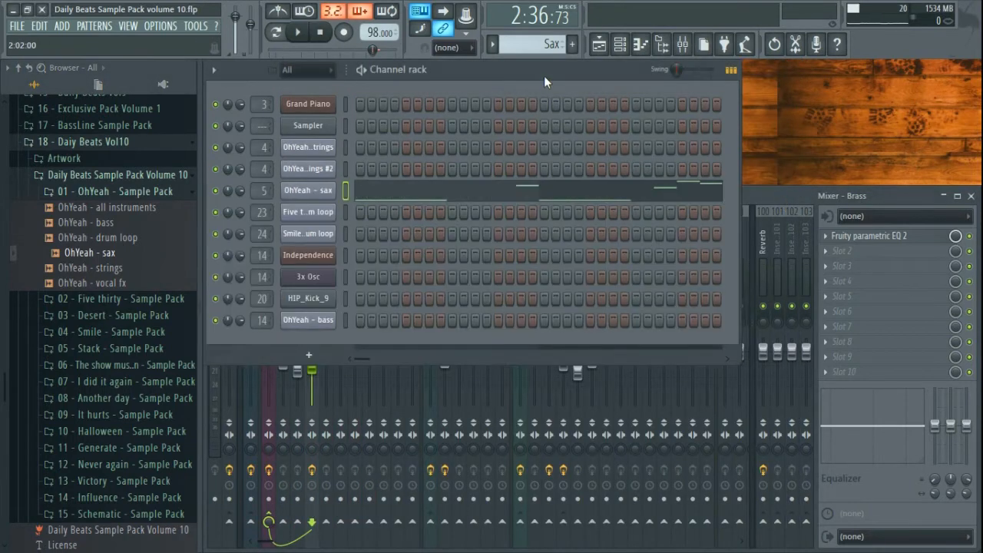
pyautogui.press('space')
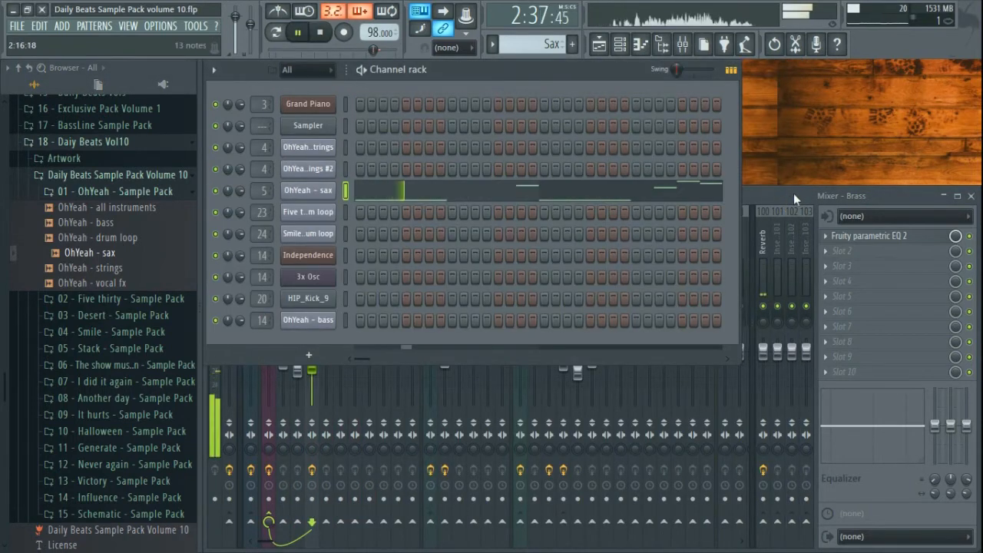
pyautogui.click(592, 198)
pyautogui.scroll(-3, 591, 200)
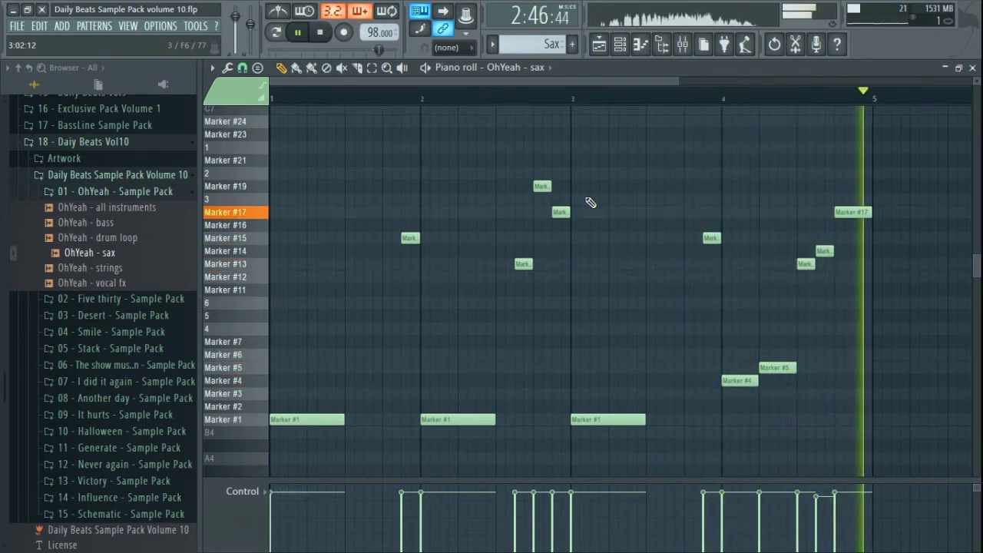
pyautogui.click(972, 67)
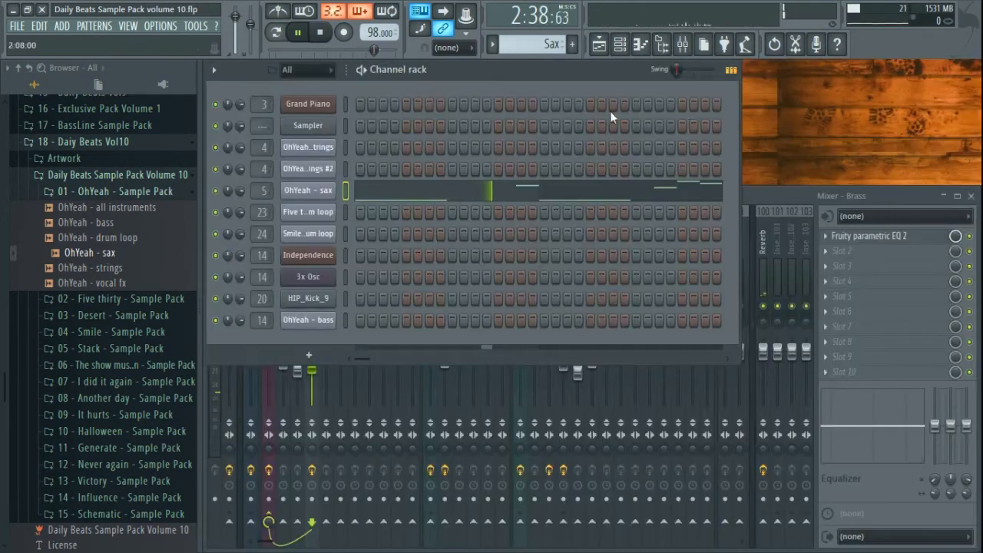
pyautogui.click(795, 199)
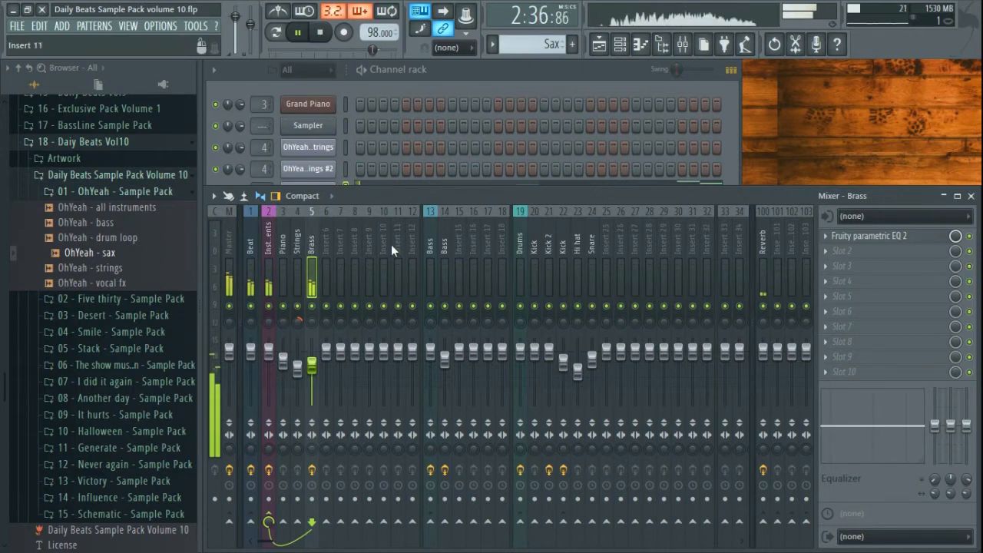
# - Inspect Fruity parametric EQ 2 on the Brass insert, then stop playback
pyautogui.click(868, 235)
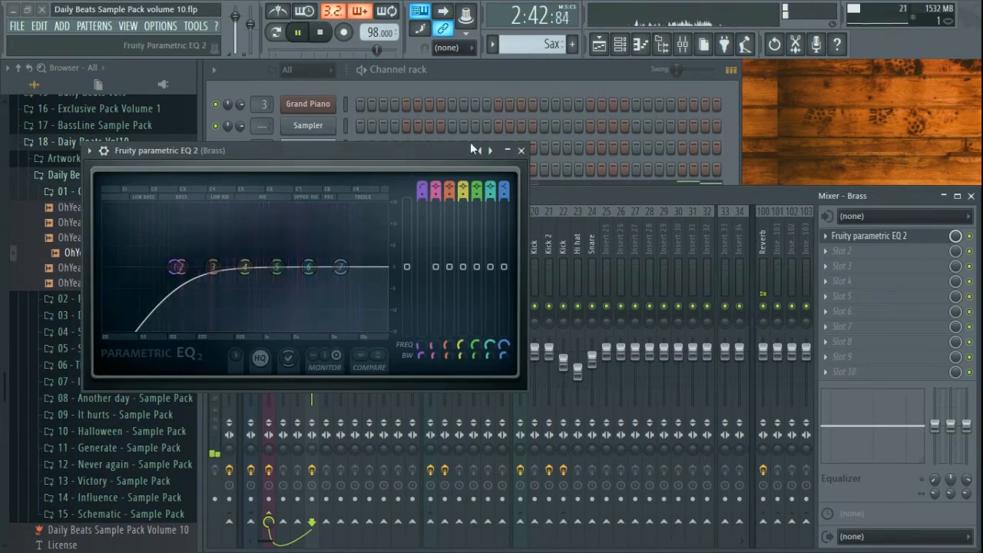
pyautogui.click(521, 150)
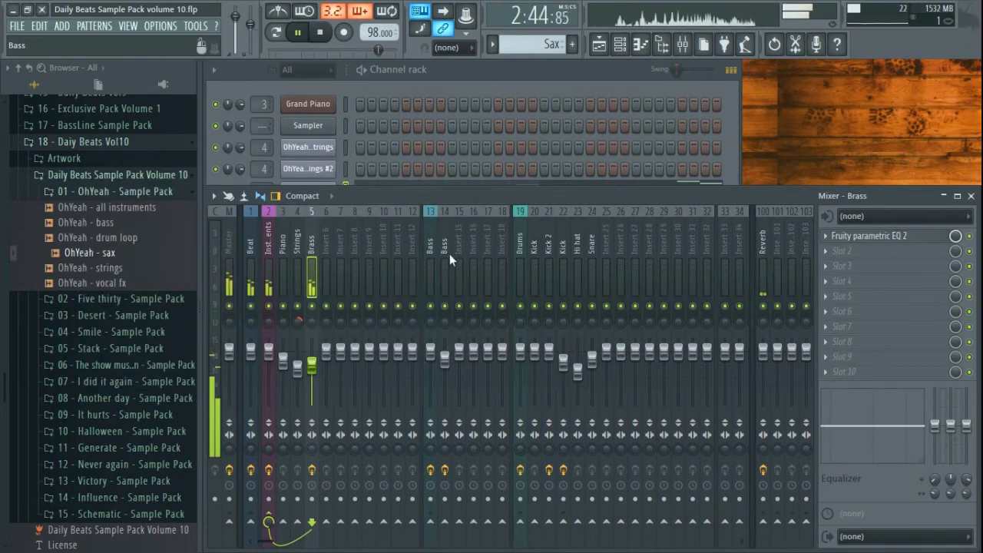
pyautogui.click(473, 66)
pyautogui.press('space')
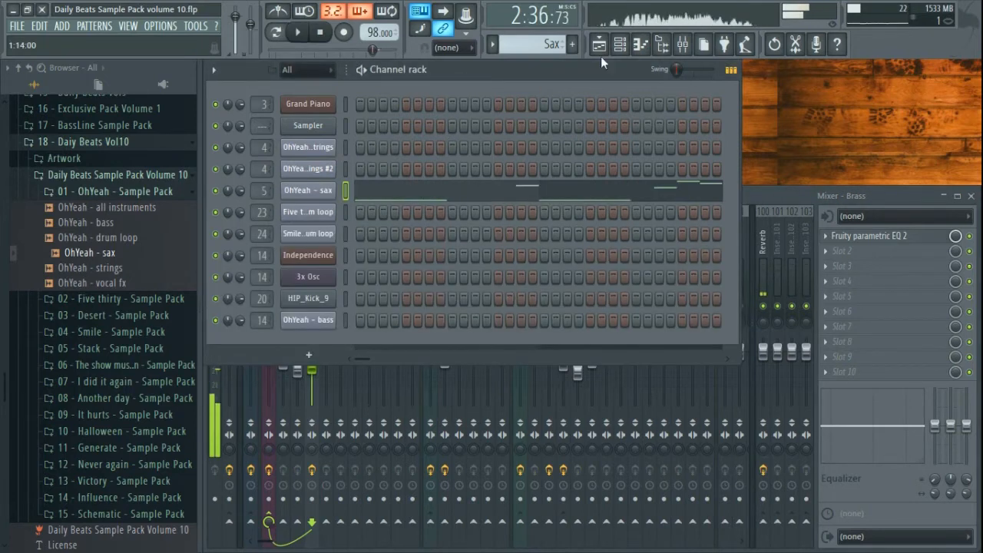
# - Unmute the Hi hats and Drums tracks in the playlist
pyautogui.click(600, 45)
pyautogui.click(273, 194)
pyautogui.click(272, 156)
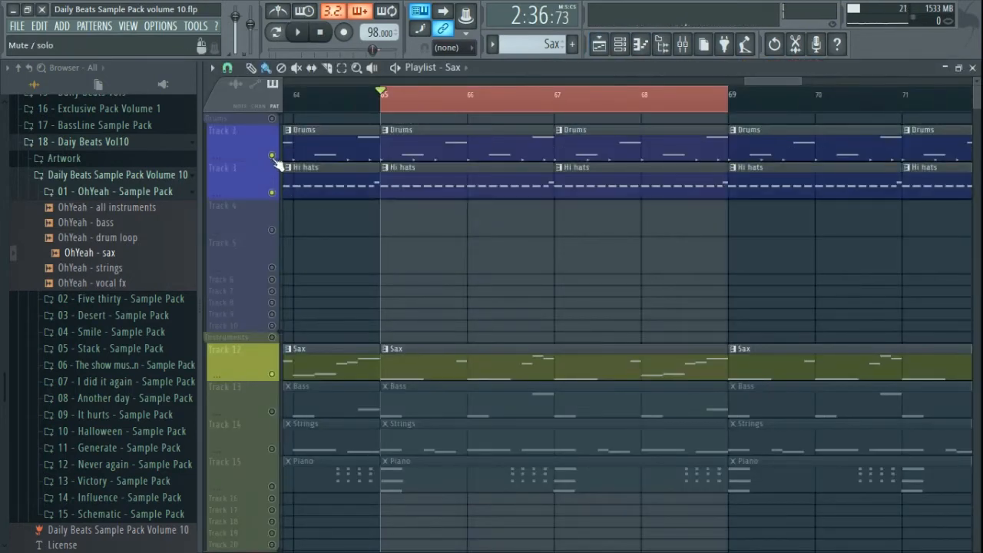
# - Listen to the looped bars, then unmute the Bass track (Track 13) and close the playlist
pyautogui.press('space')
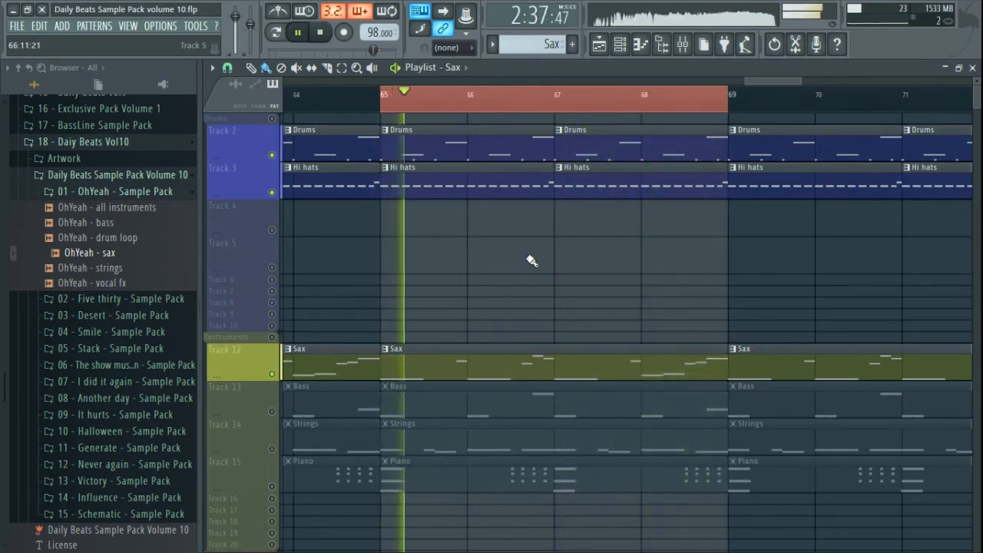
pyautogui.press('space')
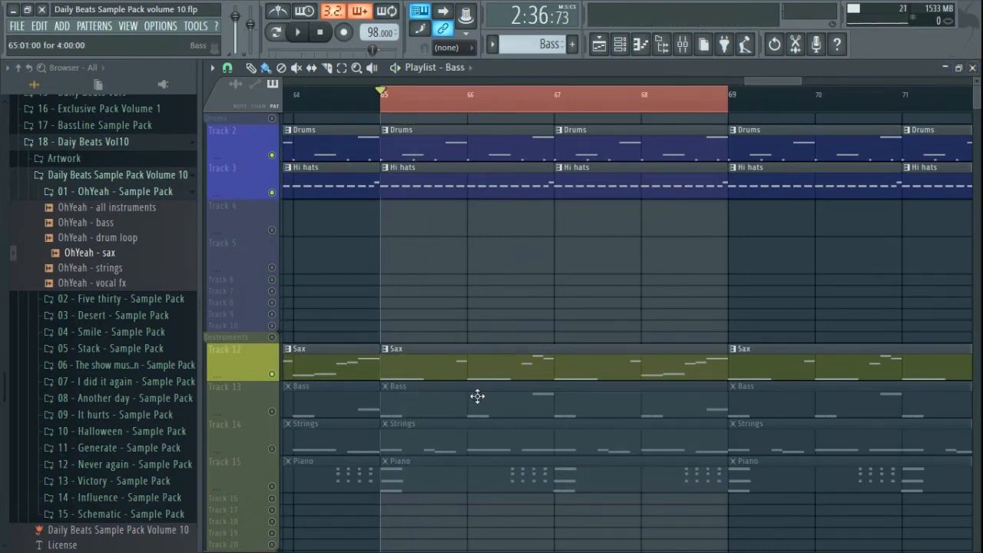
pyautogui.click(272, 412)
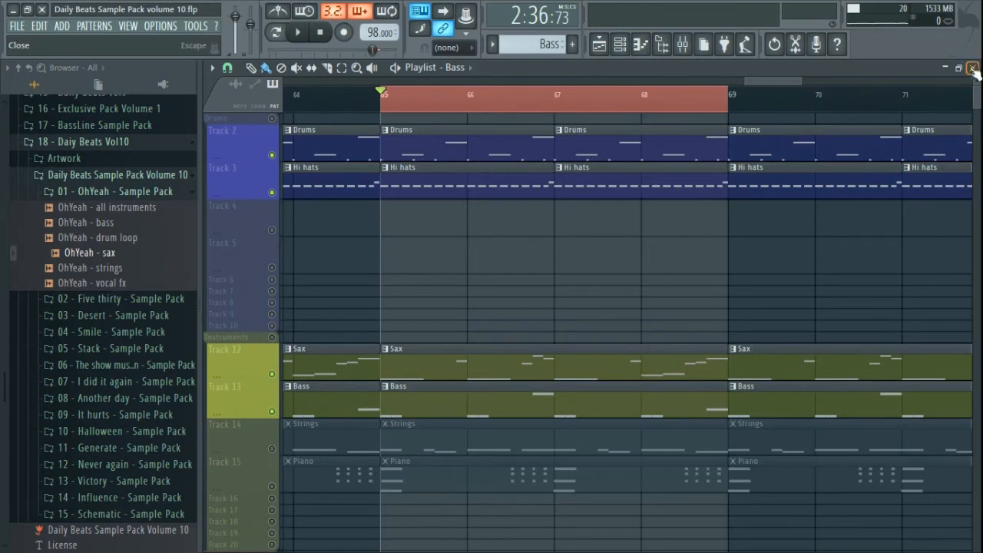
pyautogui.click(972, 68)
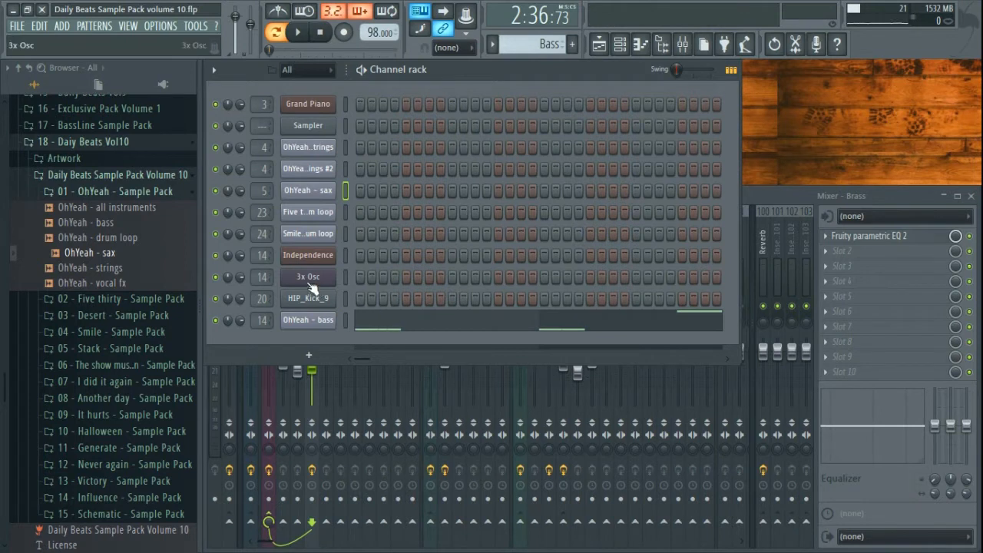
pyautogui.scroll(-5, 540, 44)
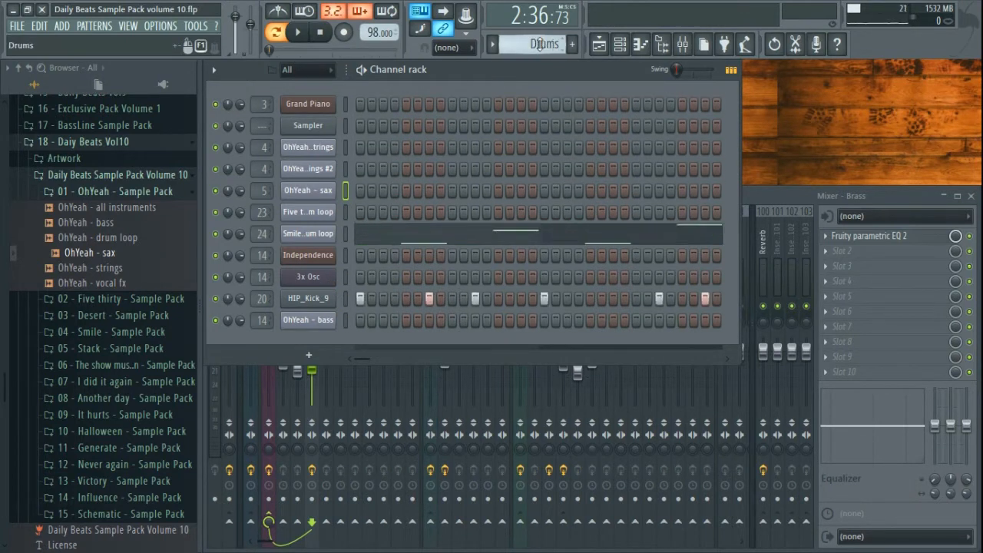
pyautogui.scroll(5, 541, 44)
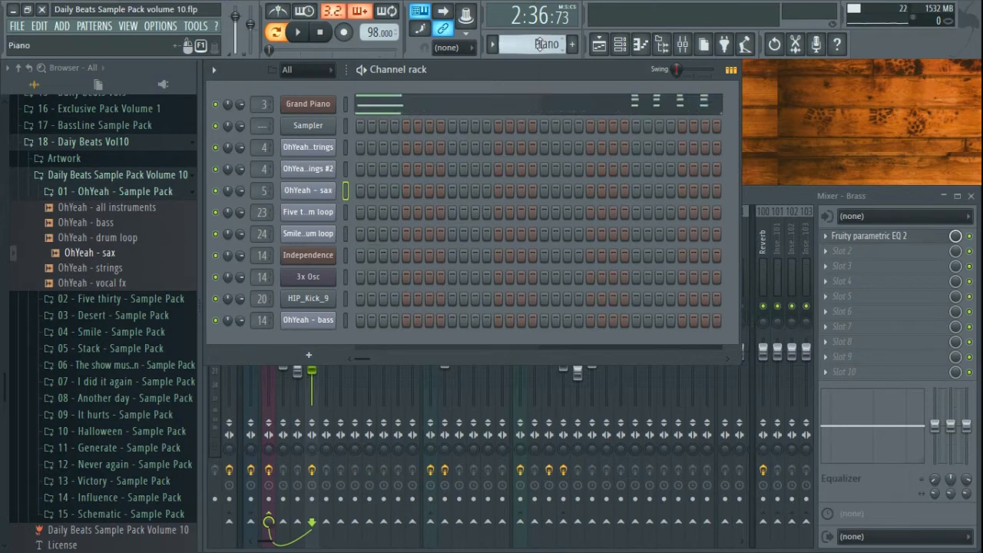
pyautogui.scroll(-3, 541, 43)
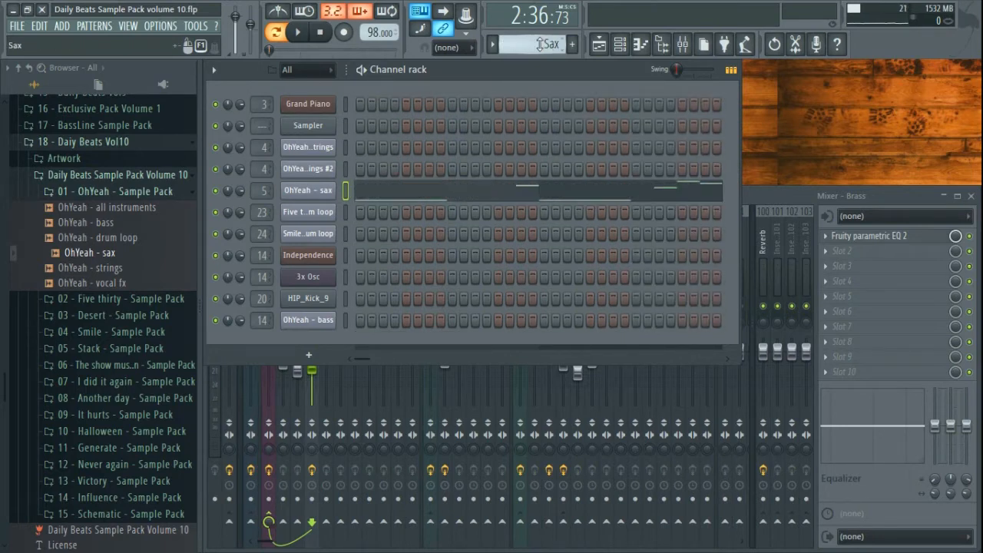
pyautogui.scroll(1, 540, 44)
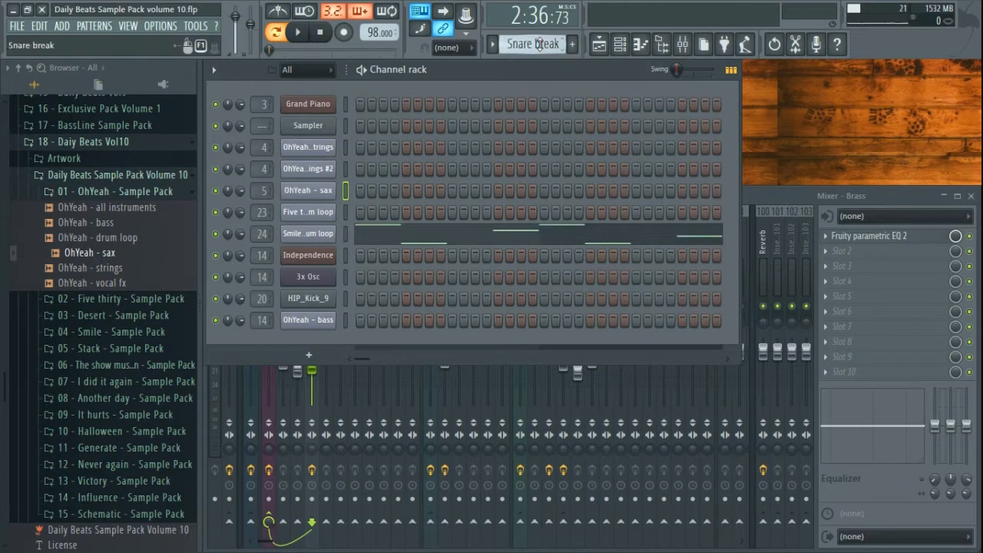
pyautogui.click(492, 45)
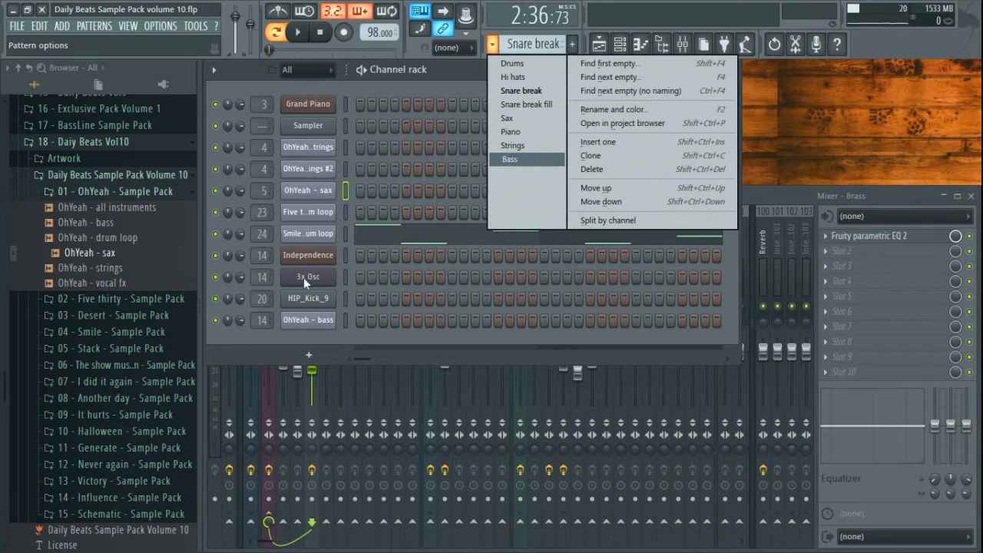
pyautogui.click(517, 160)
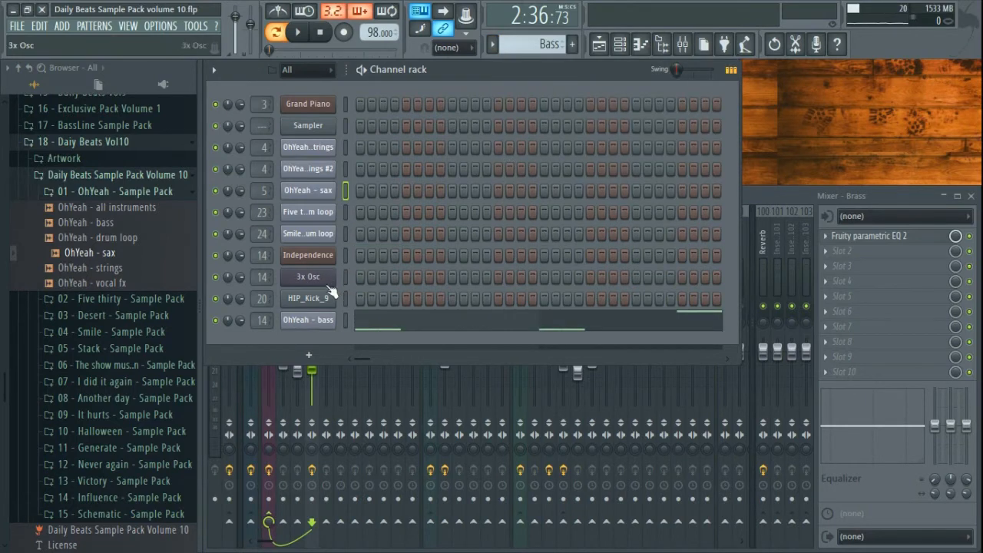
pyautogui.click(324, 278)
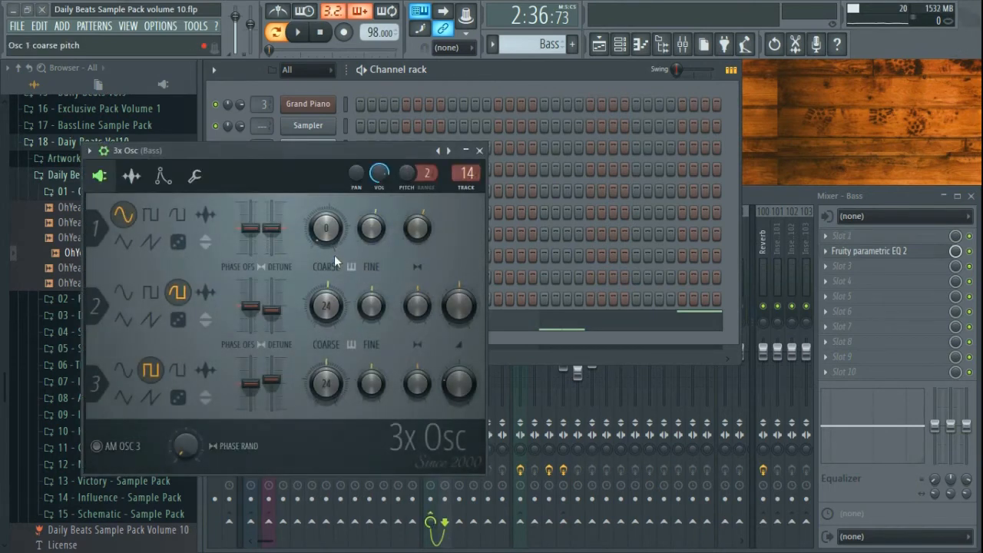
pyautogui.click(479, 150)
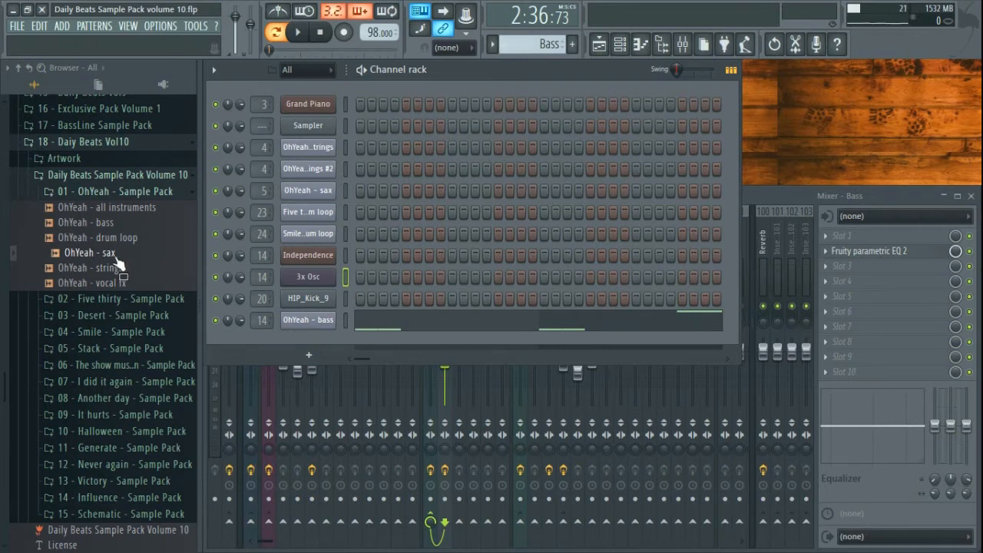
pyautogui.moveTo(119, 261); pyautogui.dragTo(117, 228)
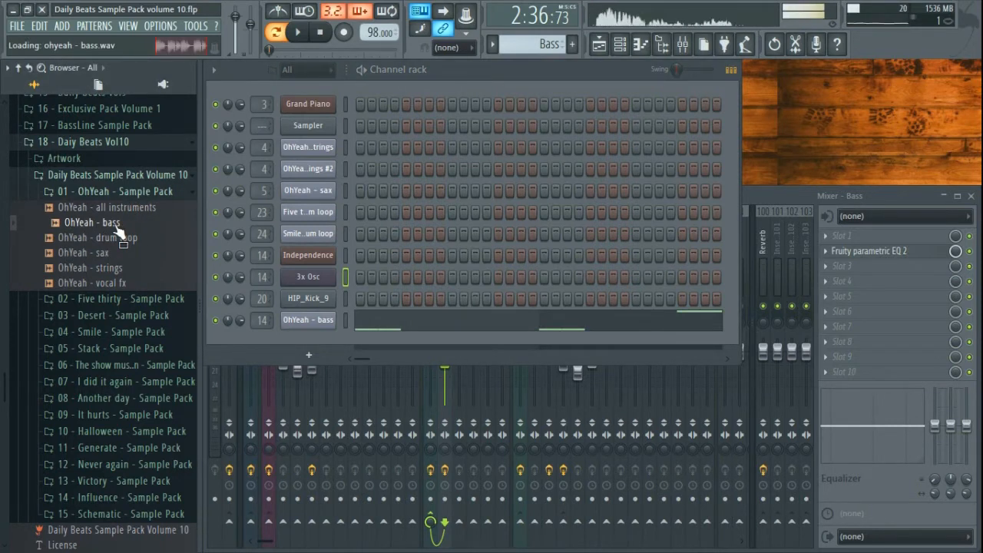
pyautogui.click(321, 32)
pyautogui.click(309, 321)
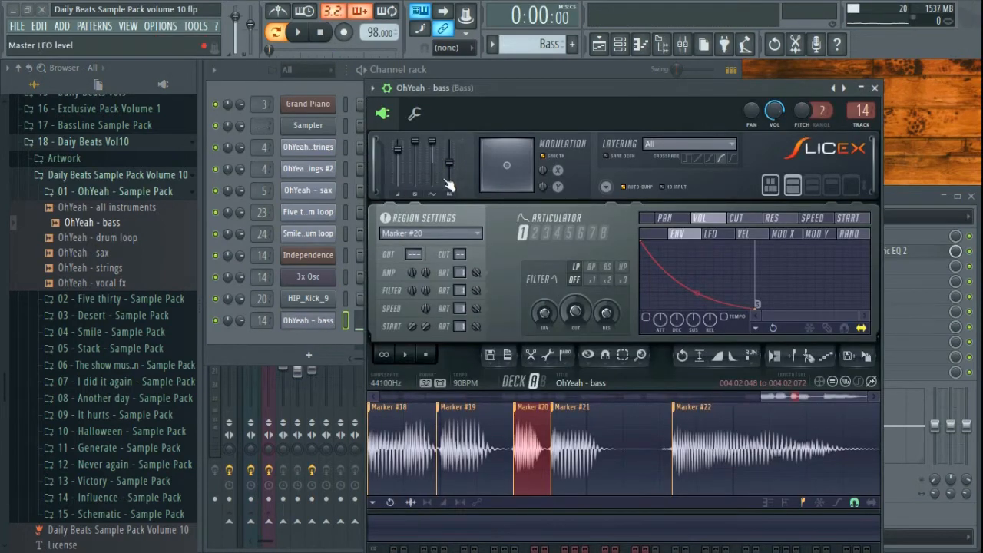
pyautogui.click(874, 88)
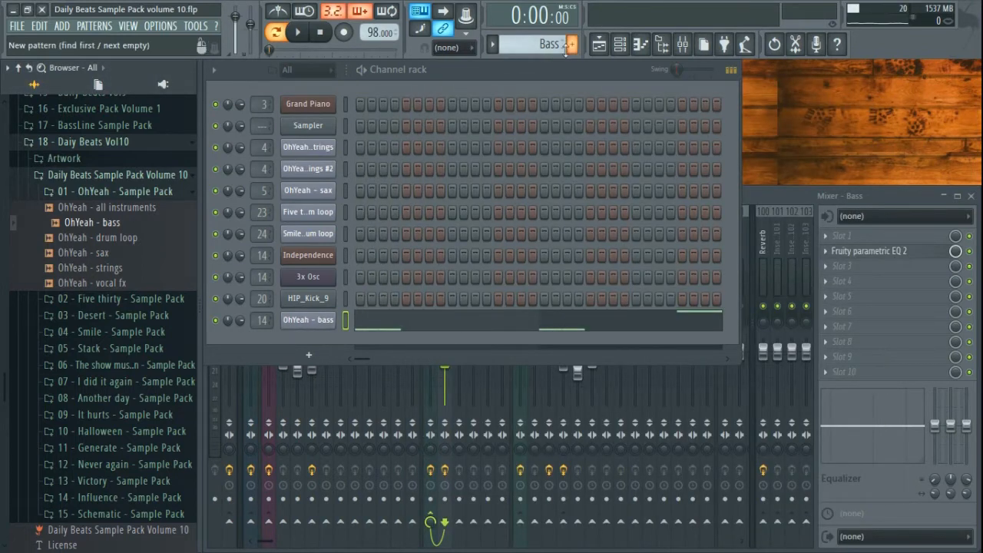
pyautogui.click(320, 195)
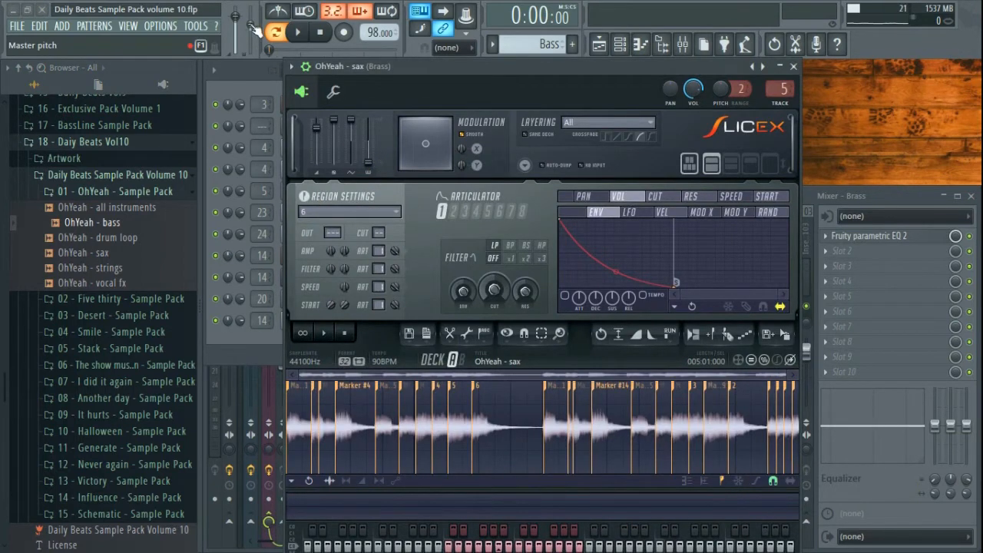
pyautogui.click(793, 66)
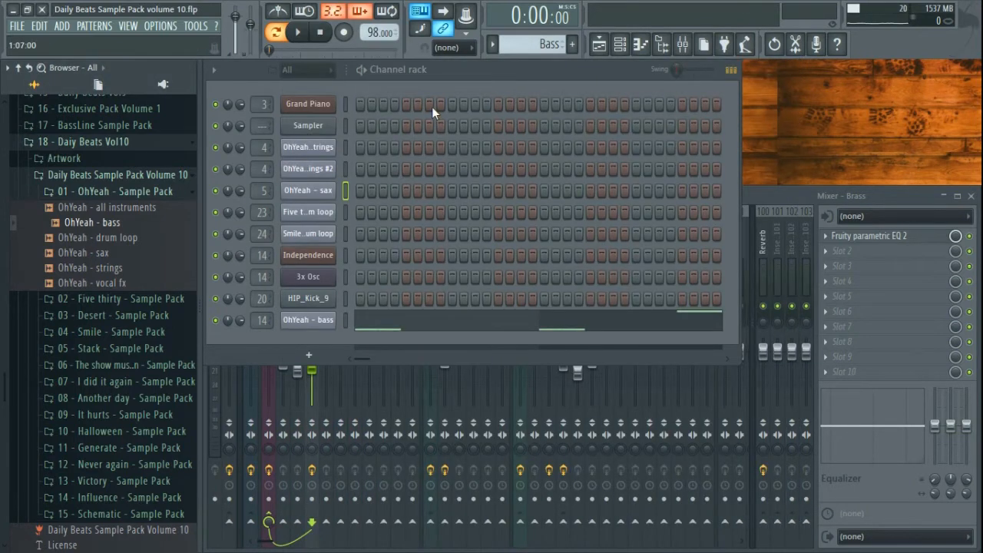
pyautogui.click(313, 192)
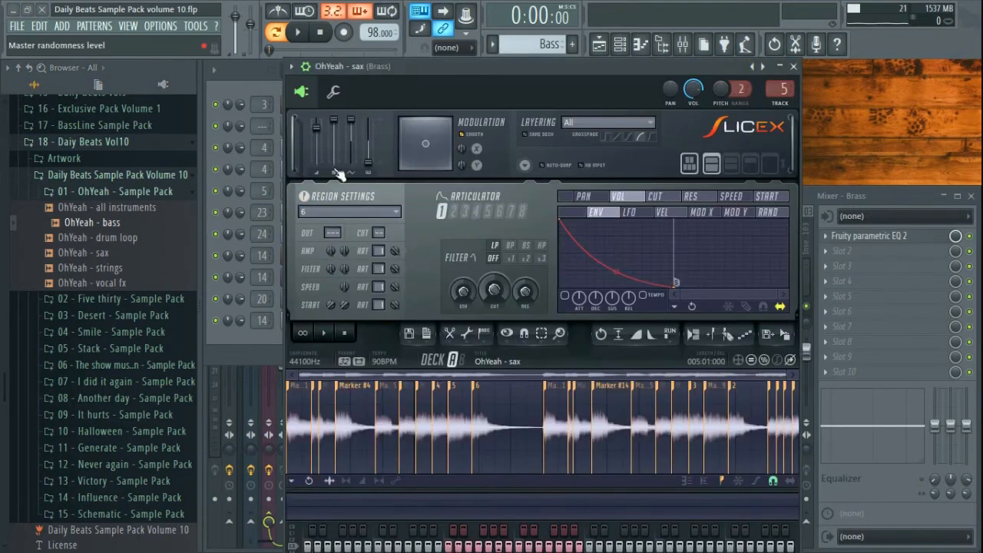
pyautogui.click(794, 67)
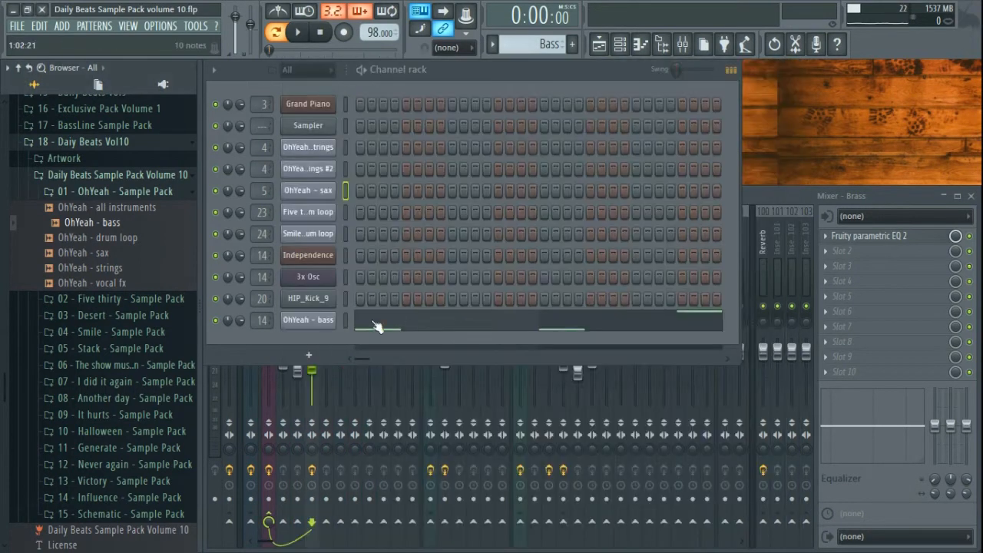
pyautogui.click(295, 320)
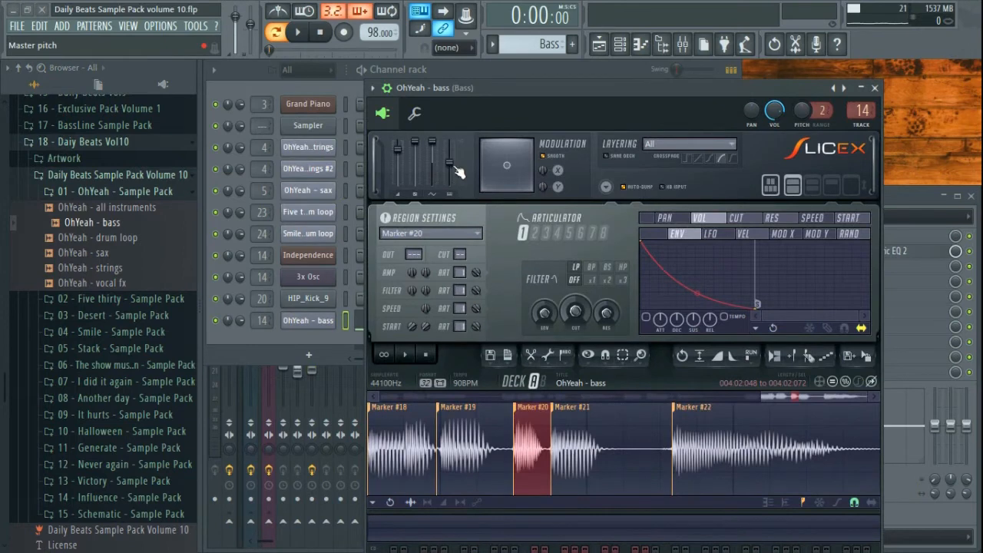
pyautogui.click(875, 89)
pyautogui.click(313, 192)
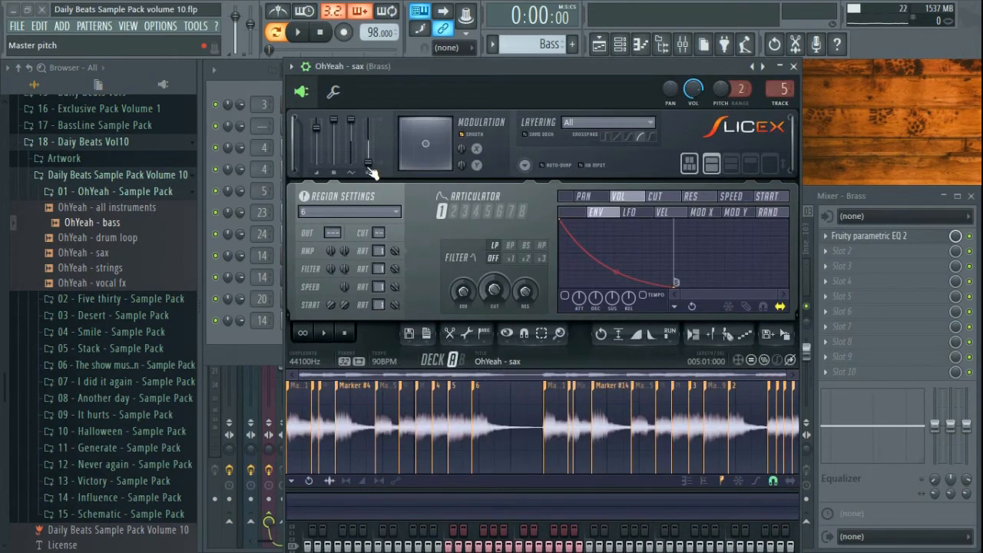
pyautogui.click(793, 66)
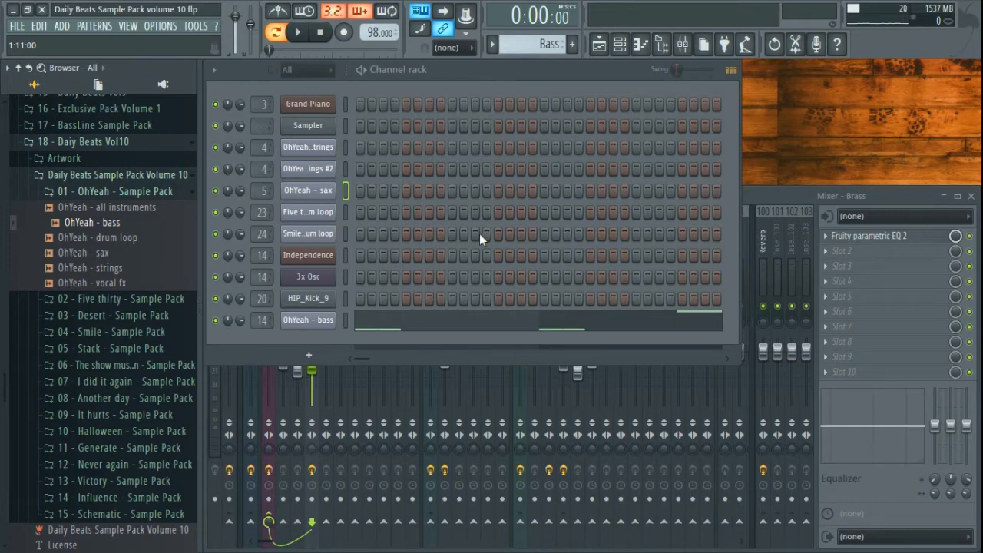
pyautogui.click(313, 323)
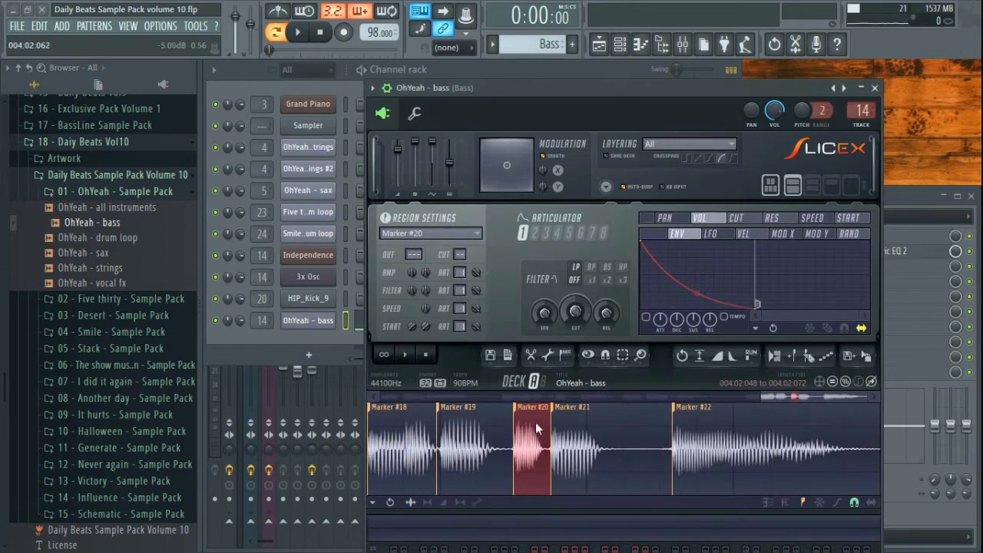
pyautogui.scroll(3, 533, 453)
pyautogui.scroll(-3, 534, 459)
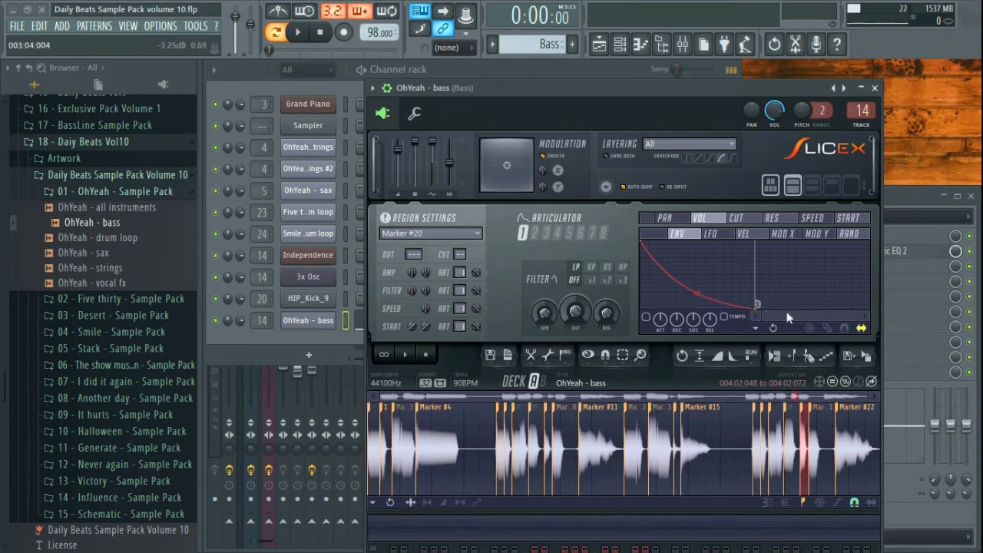
pyautogui.click(874, 87)
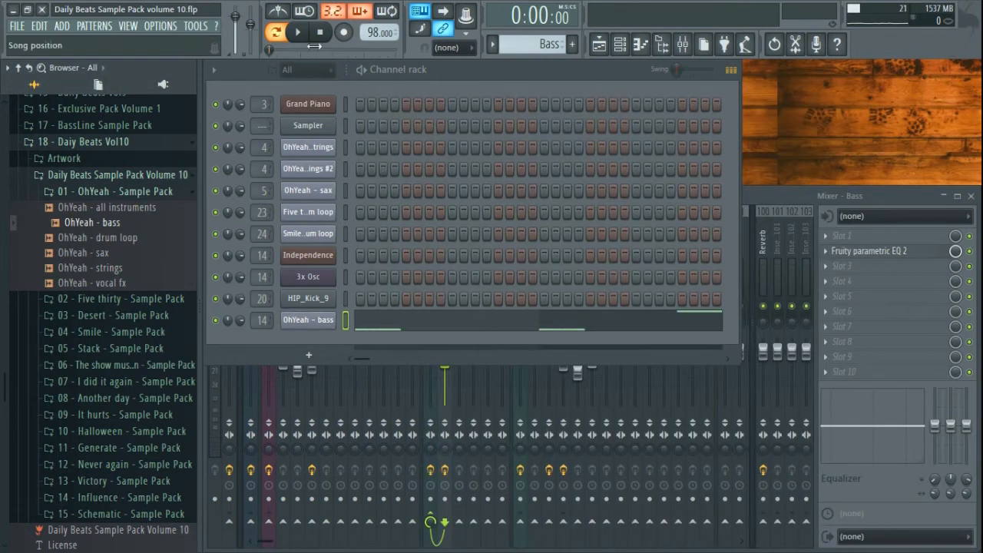
# - Review the OhYeah - bass notes in the piano roll while the song plays
pyautogui.click(434, 332)
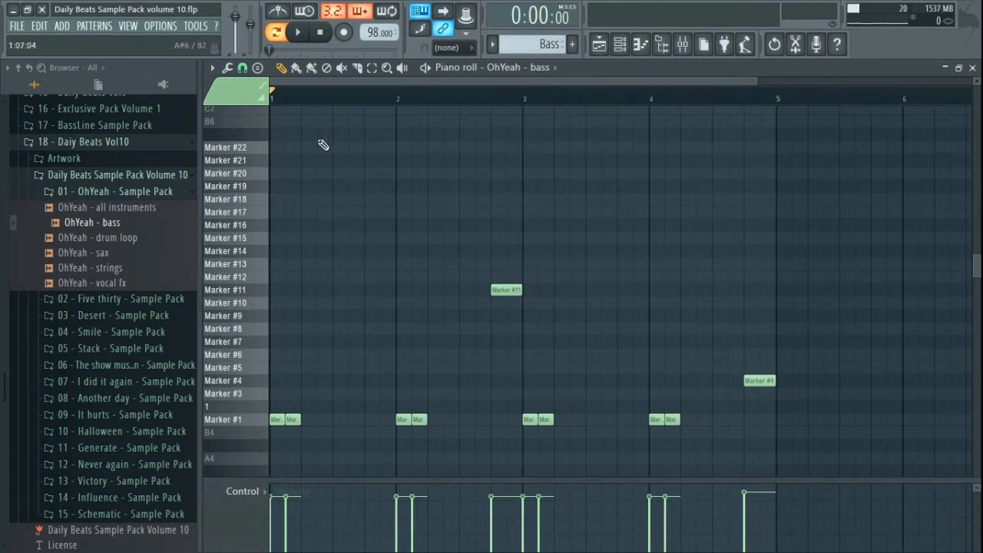
pyautogui.press('space')
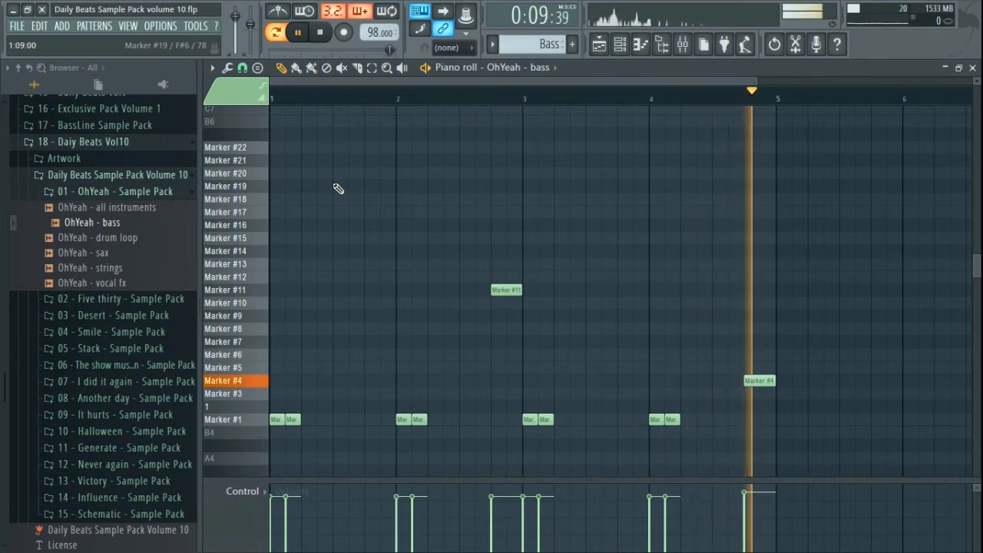
pyautogui.click(972, 68)
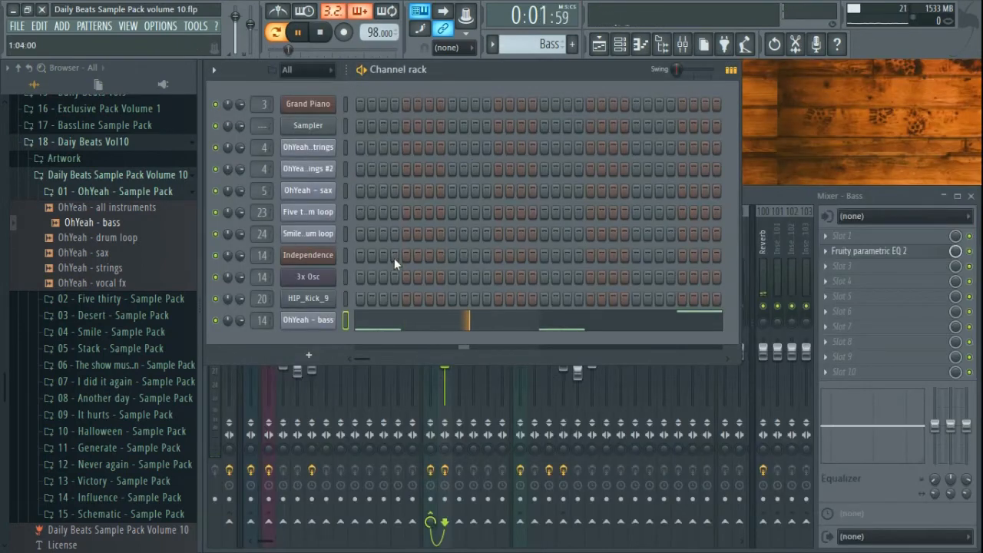
# - Review the Bass insert's Fruity parametric EQ 2 low-pass high cut in the mixer
pyautogui.click(760, 198)
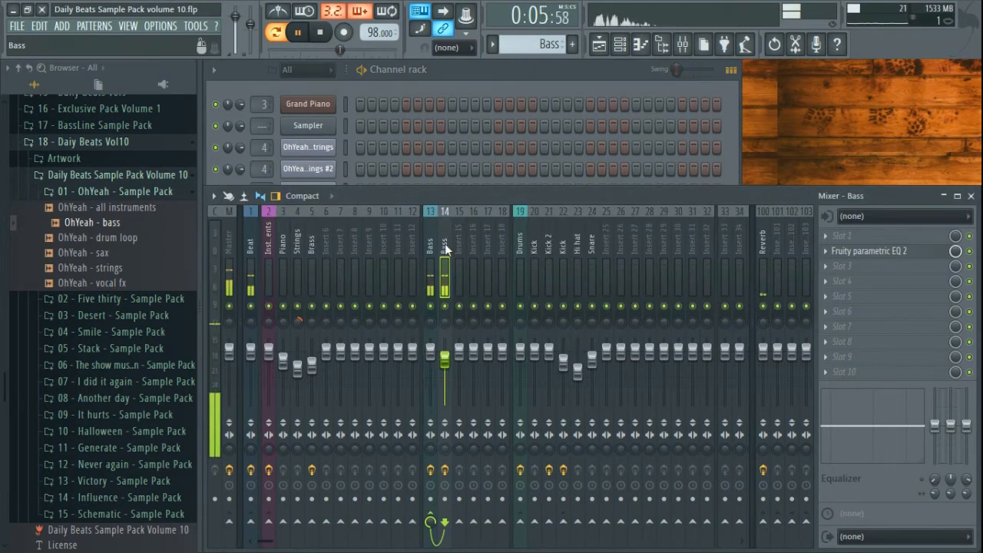
pyautogui.click(883, 253)
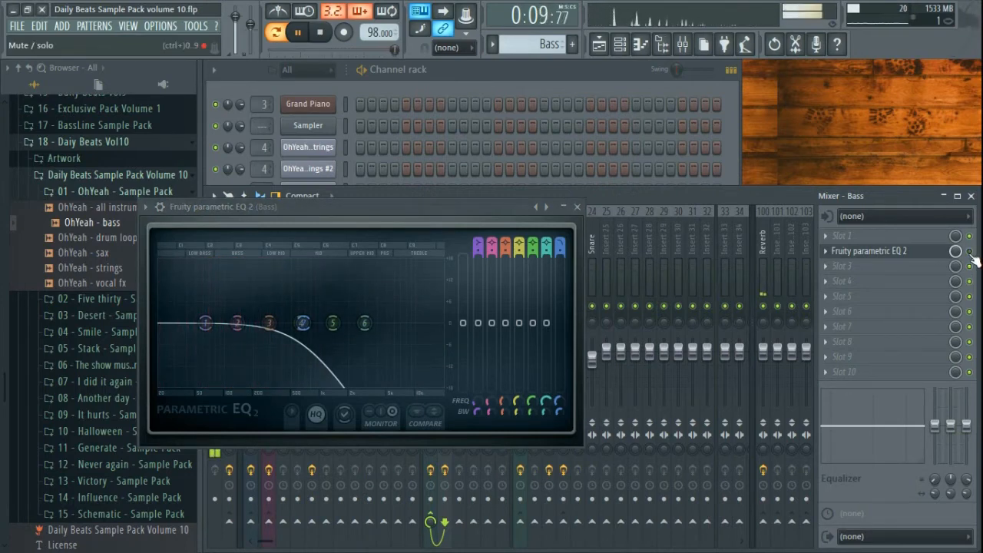
pyautogui.click(578, 207)
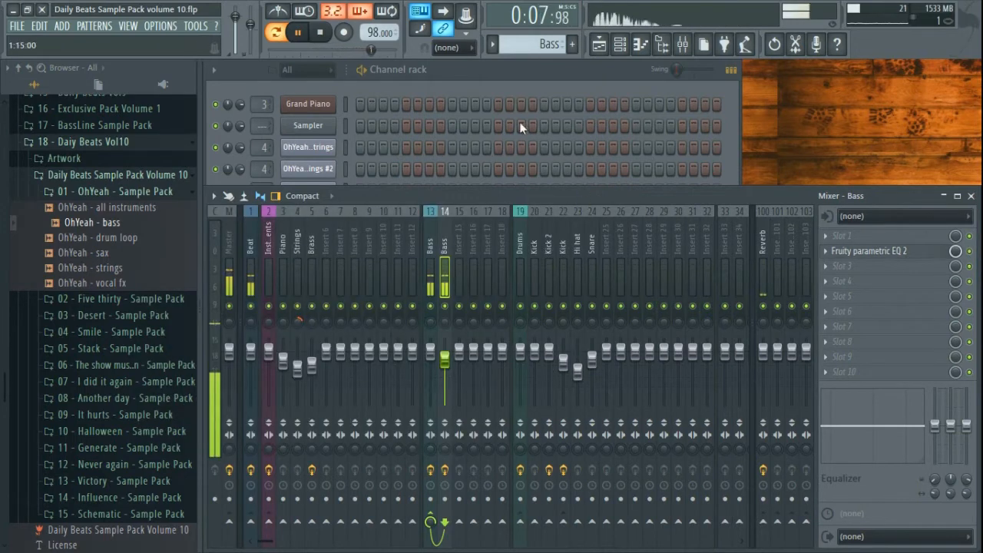
# - In the playlist, play the song from bar 65 and stop it
pyautogui.click(598, 44)
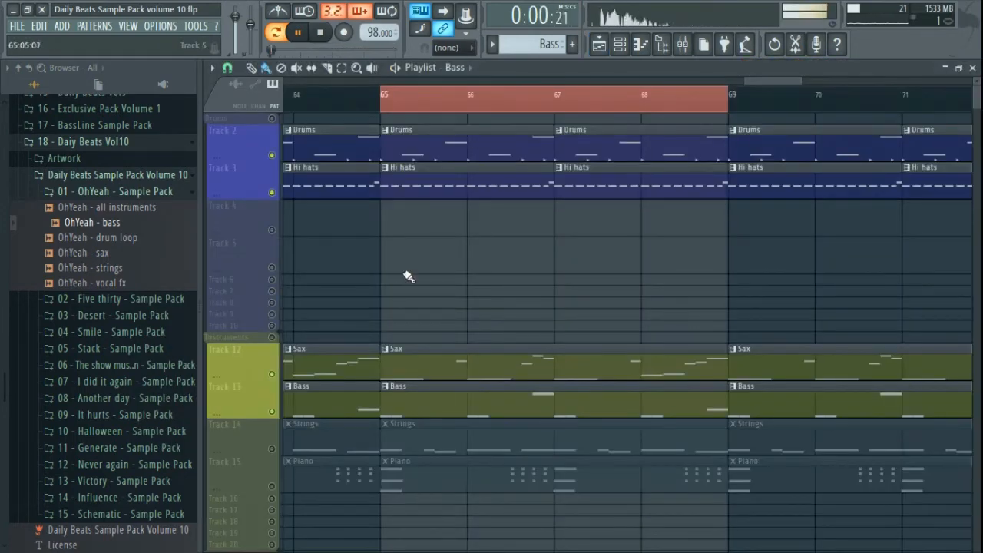
pyautogui.press('space')
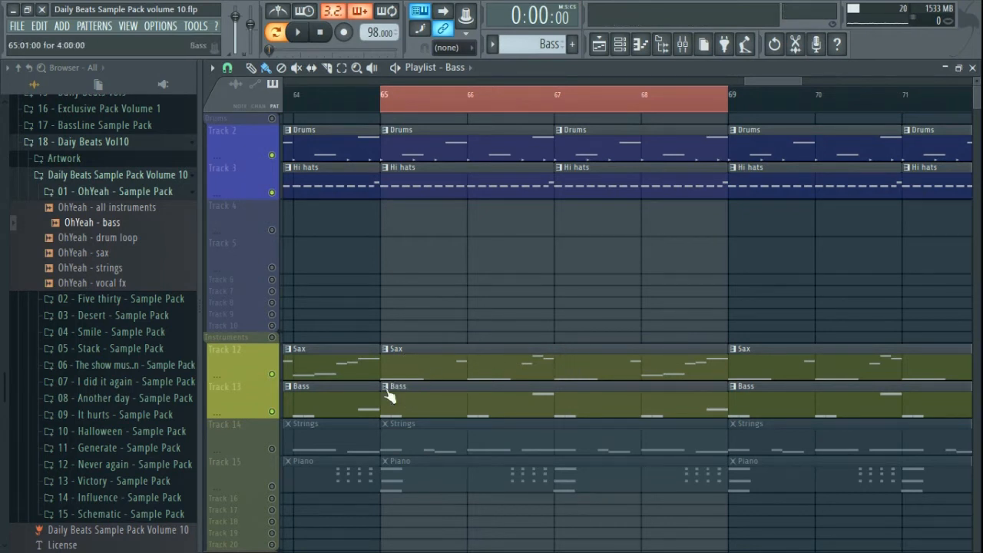
pyautogui.press('space')
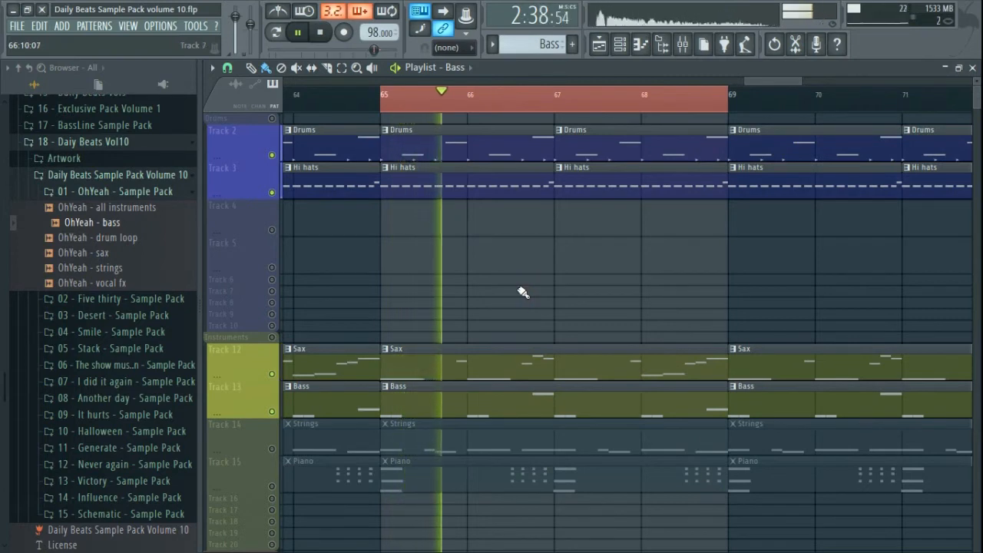
pyautogui.press('space')
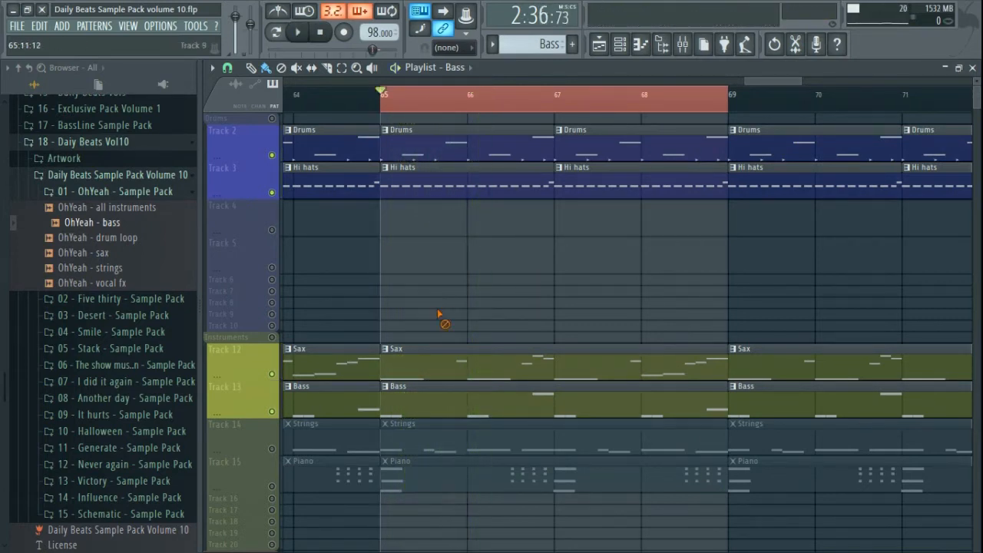
# - Unmute the Strings track (Track 14) and make Strings the current pattern in pattern mode
pyautogui.click(271, 448)
pyautogui.click(482, 448)
pyautogui.press('l')
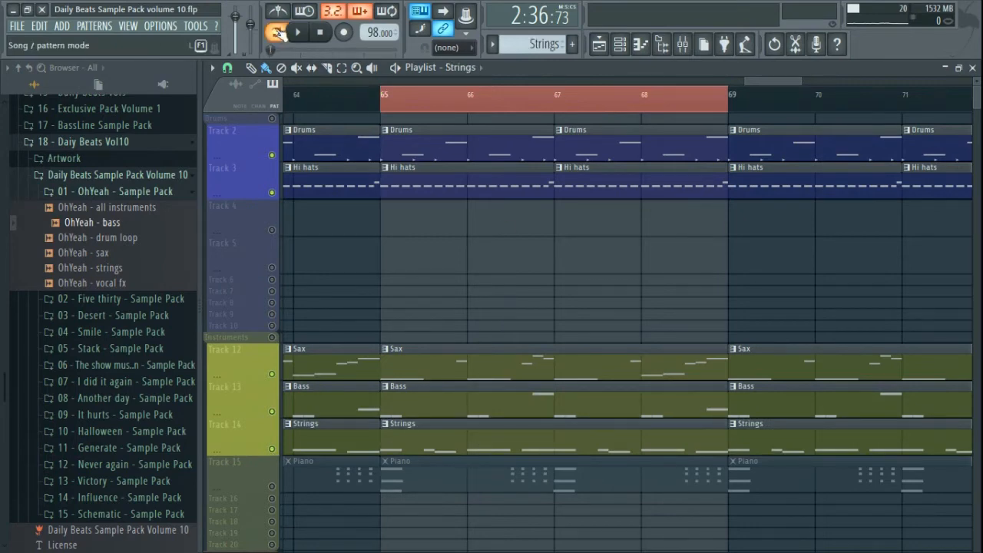
pyautogui.click(972, 68)
pyautogui.click(465, 73)
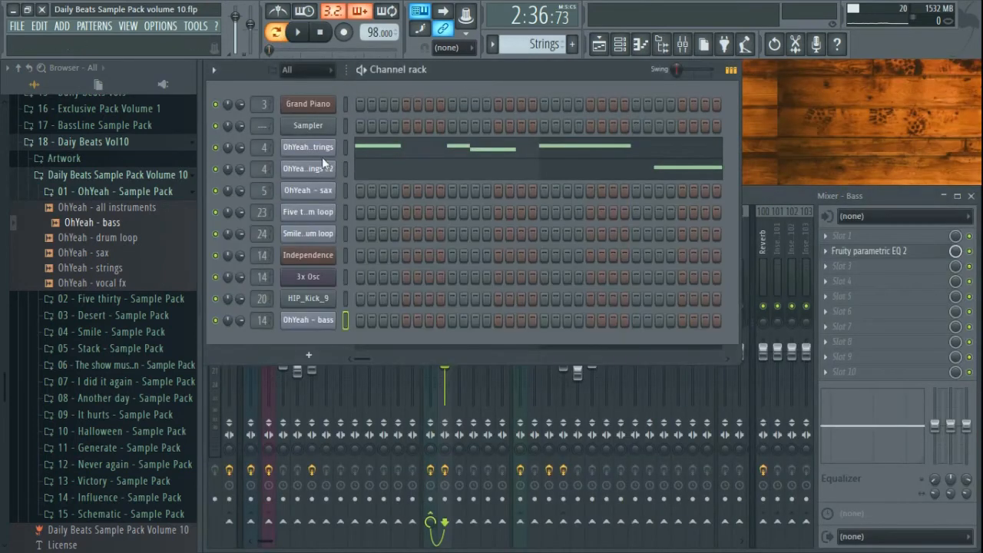
# - Preview the OhYeah - strings sample and lower its Slicex master pitch to about -1011 cents
pyautogui.click(307, 147)
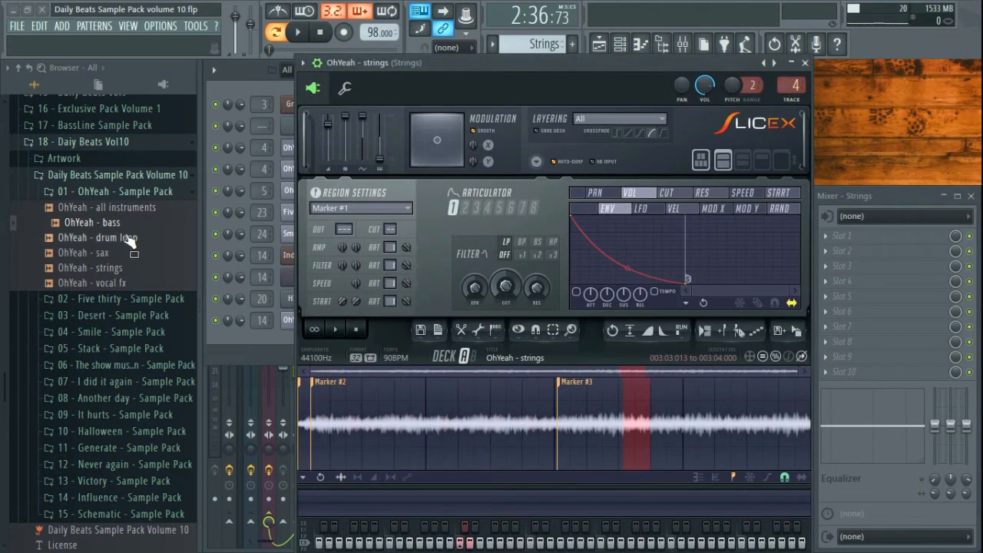
pyautogui.click(106, 271)
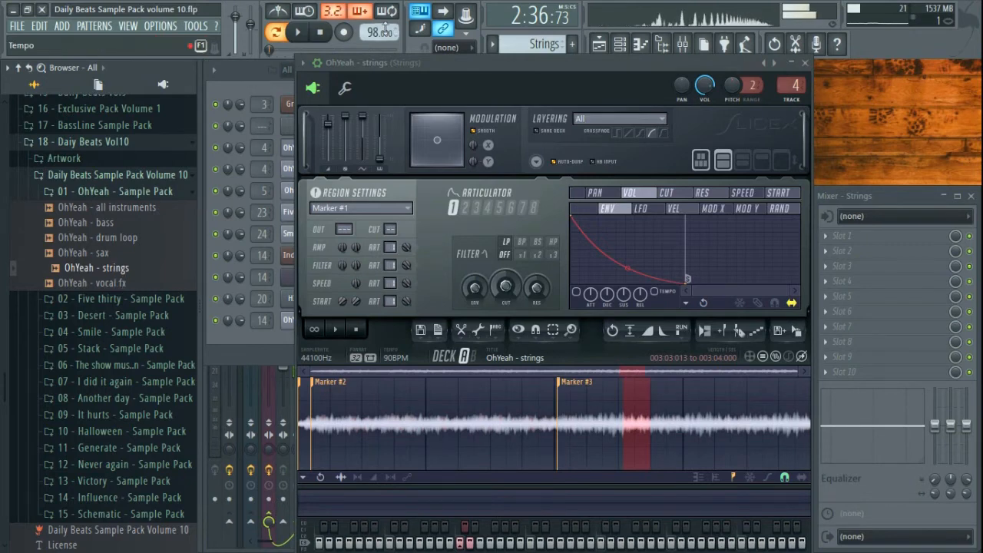
pyautogui.click(321, 32)
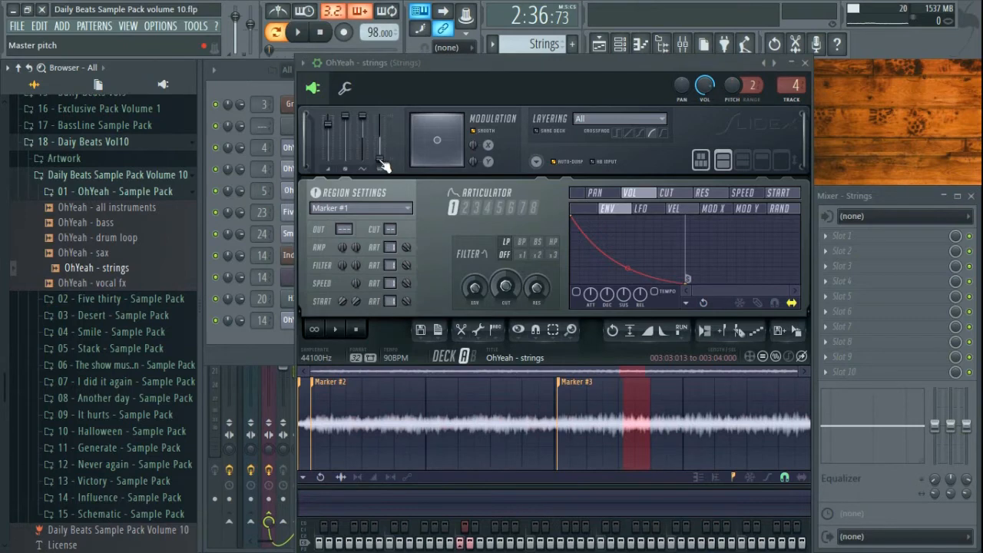
pyautogui.click(804, 63)
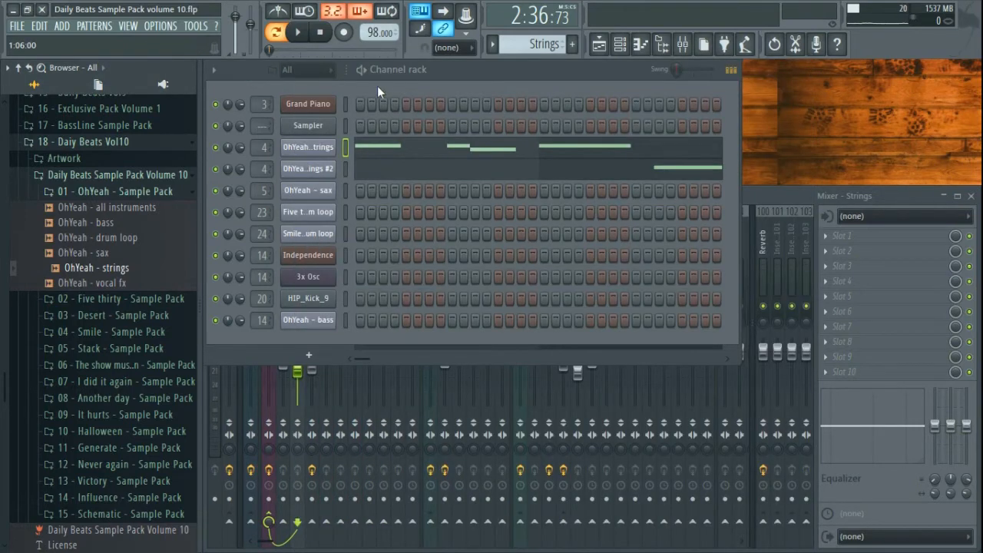
pyautogui.click(308, 146)
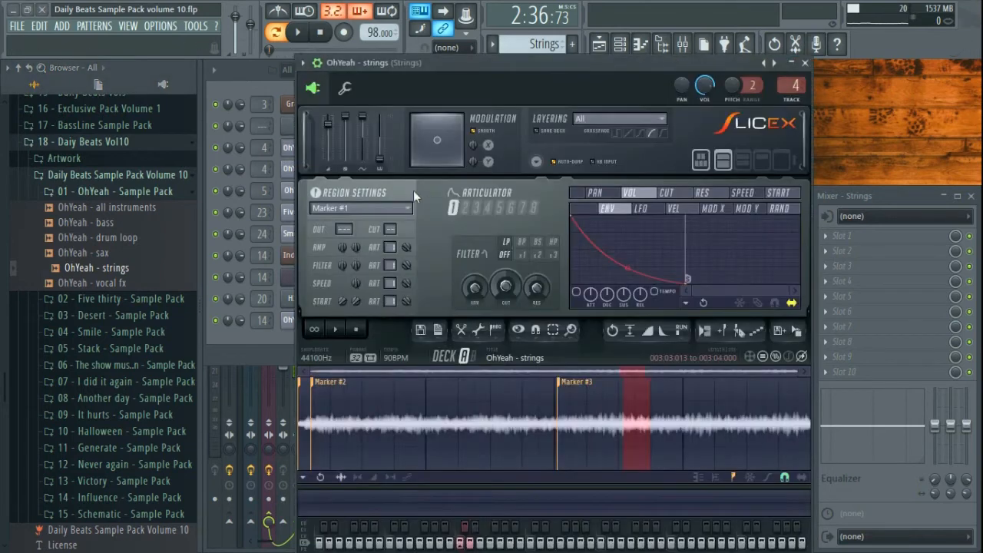
pyautogui.moveTo(378, 159); pyautogui.dragTo(379, 163)
# - Paste the copied pitch into OhYeah - strings #2's Master pitch and lower it to about -509 cents
pyautogui.click(804, 62)
pyautogui.click(307, 178)
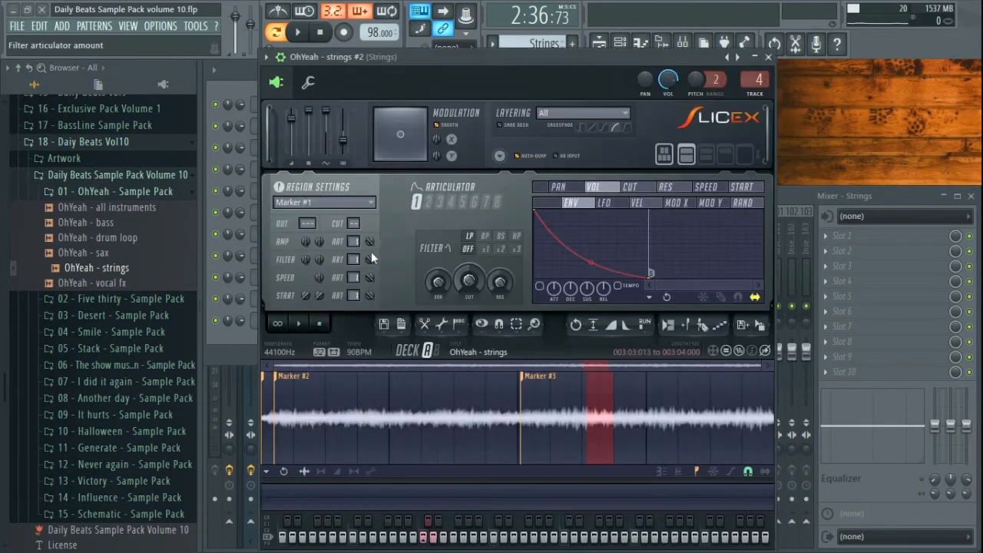
pyautogui.rightClick(344, 146)
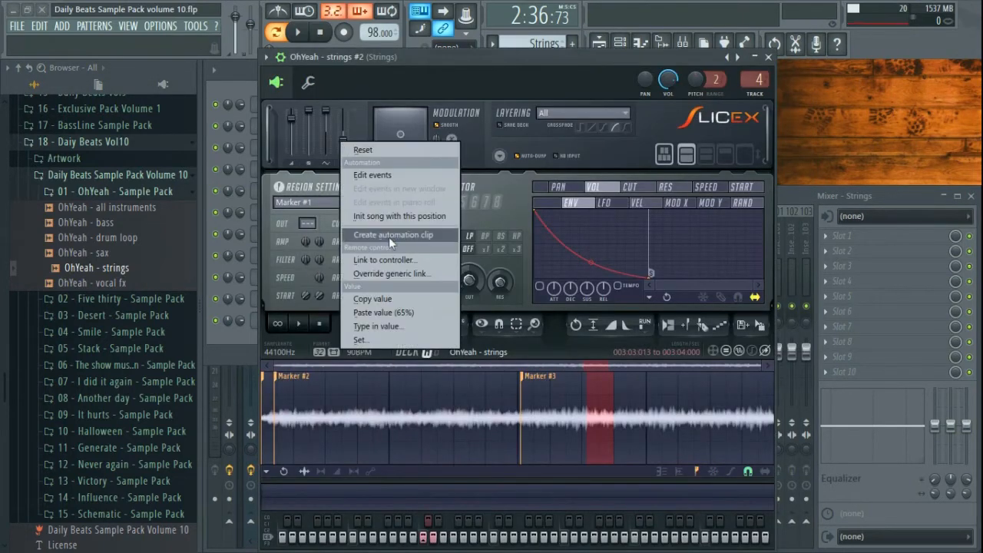
pyautogui.click(393, 298)
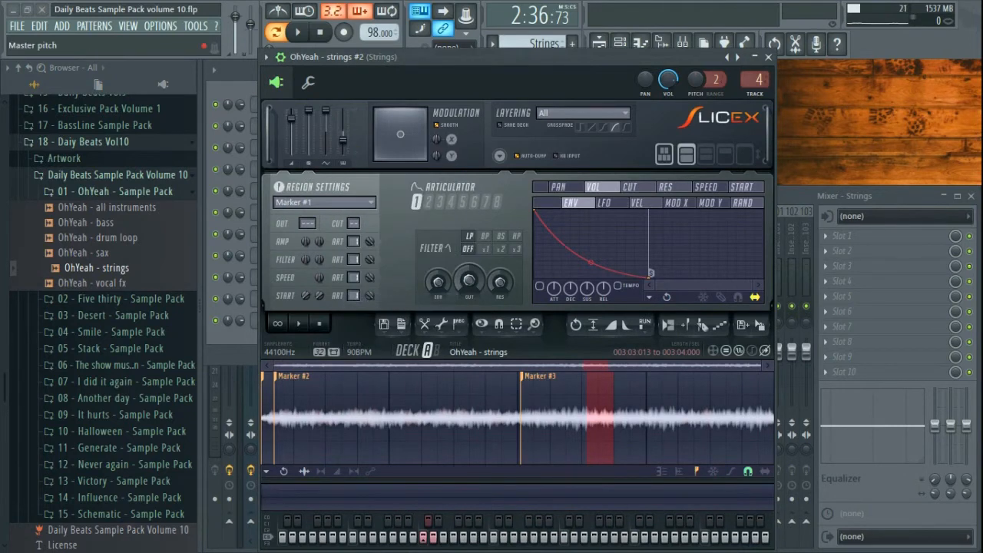
pyautogui.moveTo(342, 138); pyautogui.dragTo(343, 139)
# - Compare the strings #2 sampler against the OhYeah - strings sampler and close both
pyautogui.click(767, 57)
pyautogui.click(308, 148)
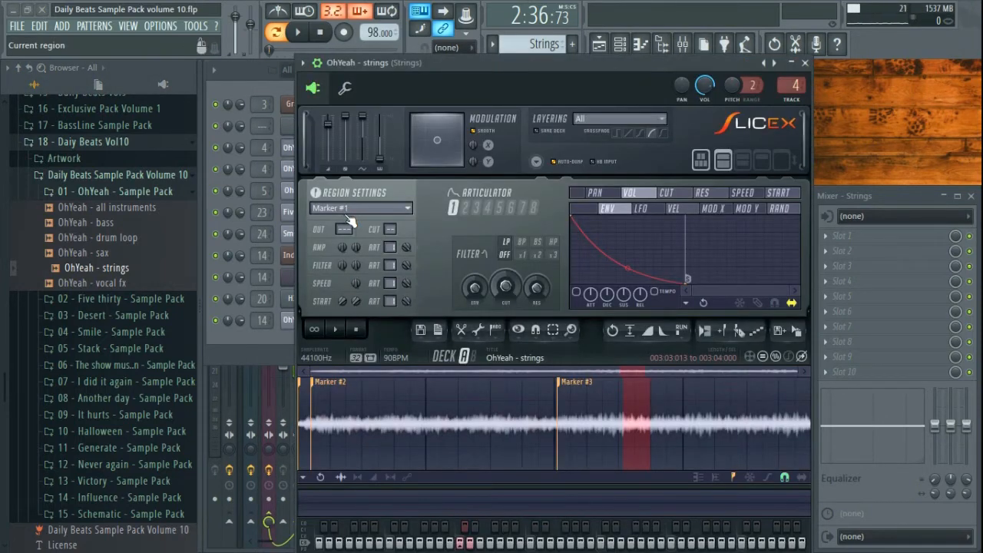
pyautogui.click(804, 62)
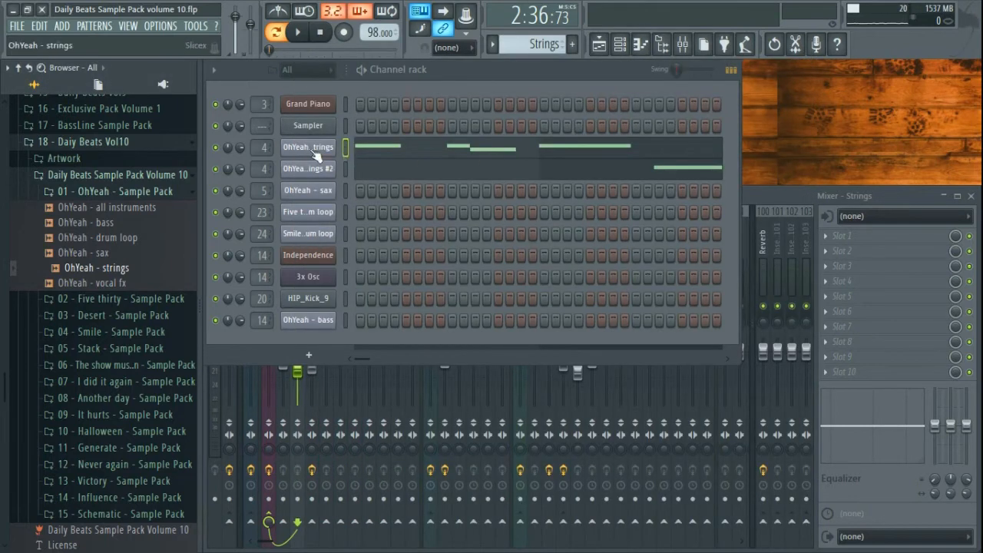
pyautogui.click(315, 150)
pyautogui.press('Escape')
pyautogui.click(394, 156)
pyautogui.scroll(-3, 260, 386)
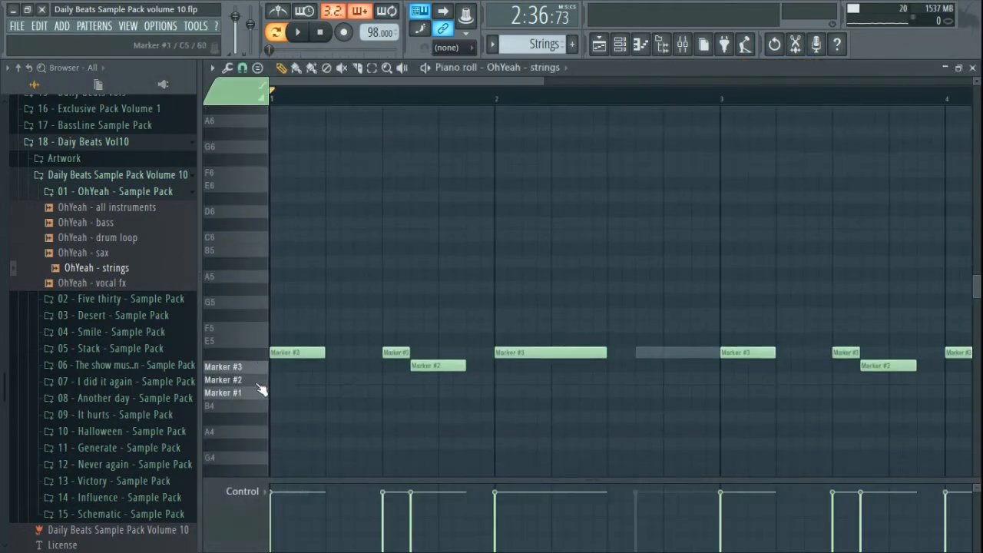
pyautogui.click(265, 290)
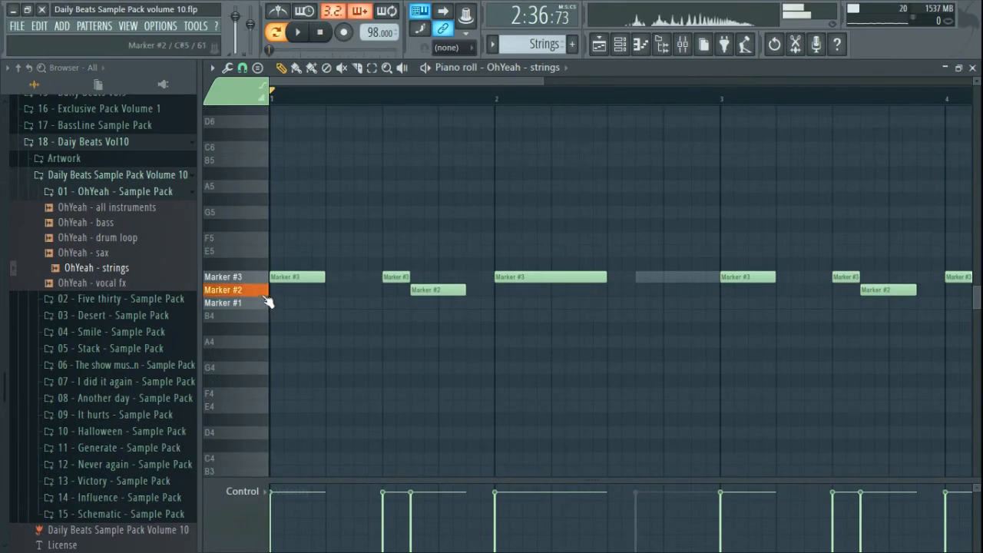
pyautogui.click(265, 280)
pyautogui.press('Escape')
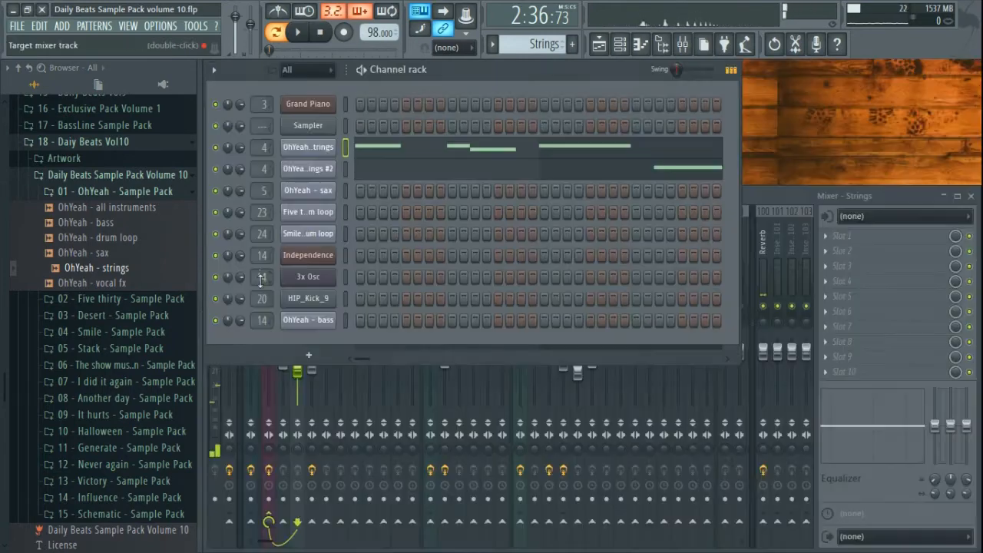
pyautogui.click(396, 169)
pyautogui.click(265, 290)
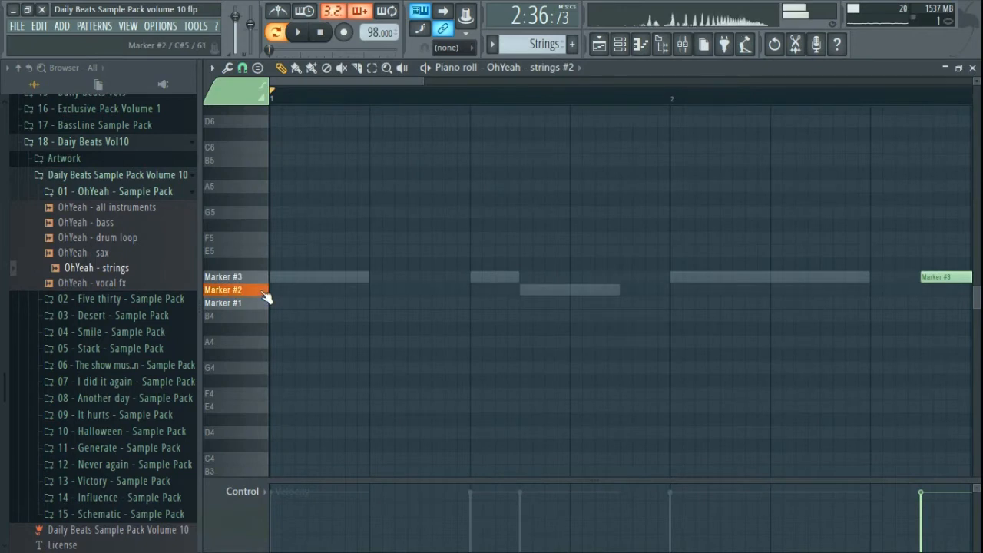
pyautogui.click(263, 279)
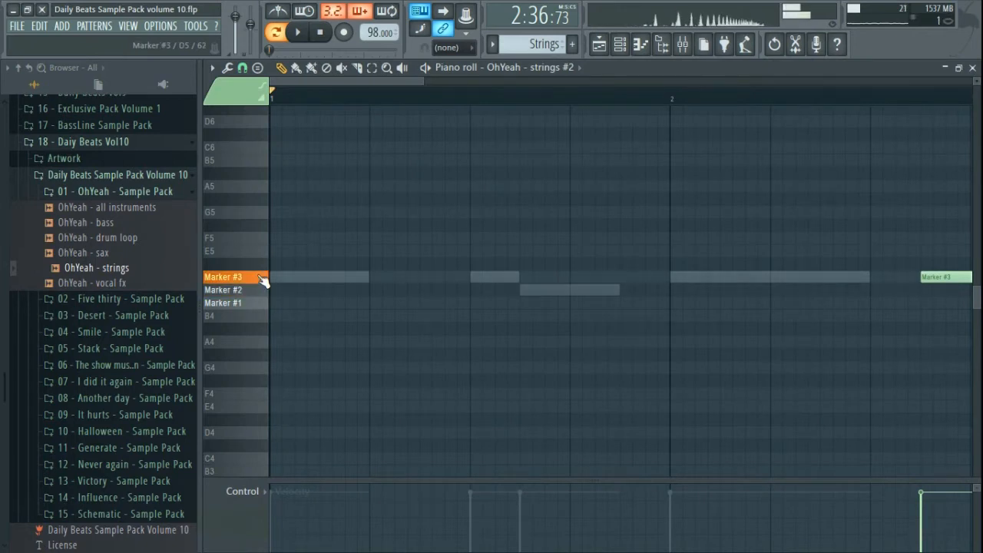
pyautogui.click(974, 68)
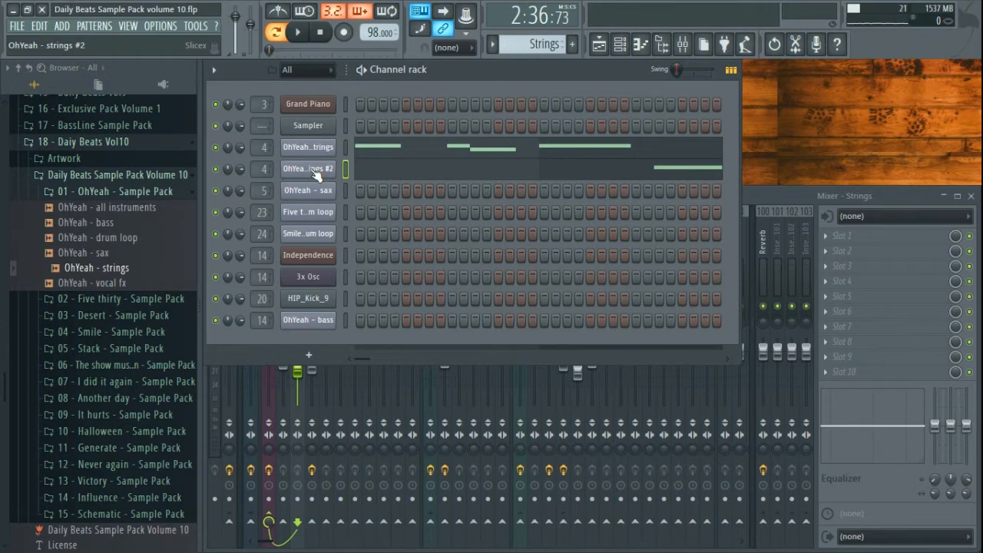
# - Play the strings pattern, check the mixer's Strings insert, then stop and show the playlist
pyautogui.click(300, 32)
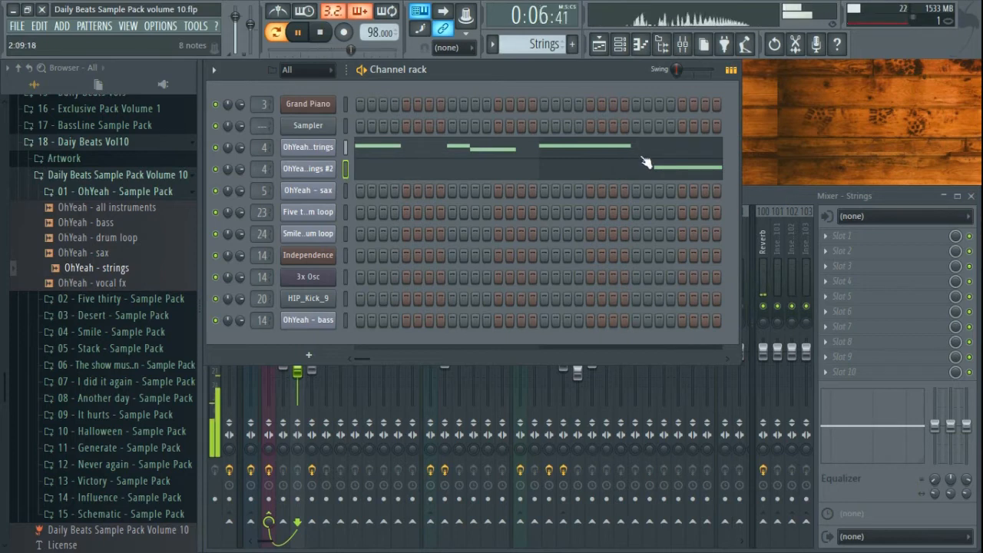
pyautogui.click(785, 192)
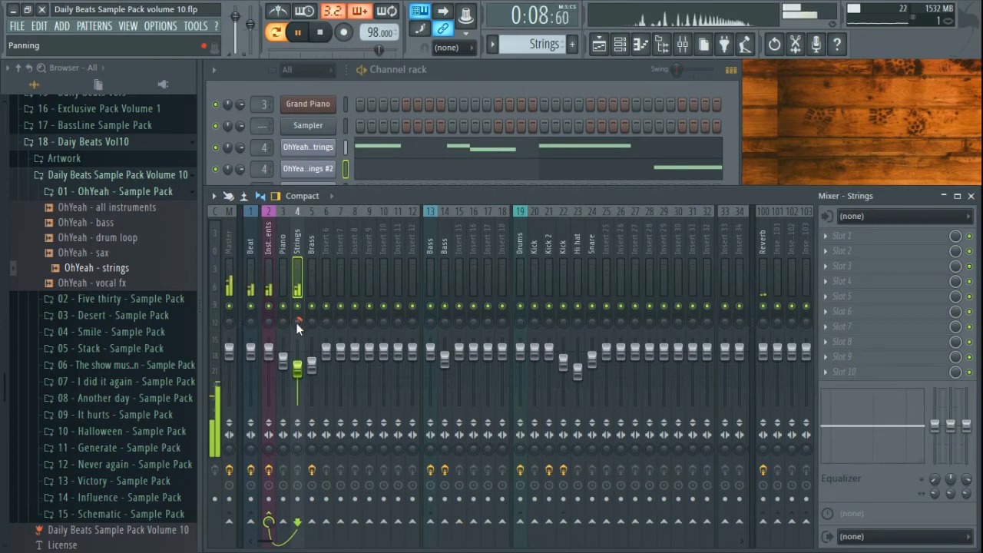
pyautogui.click(473, 80)
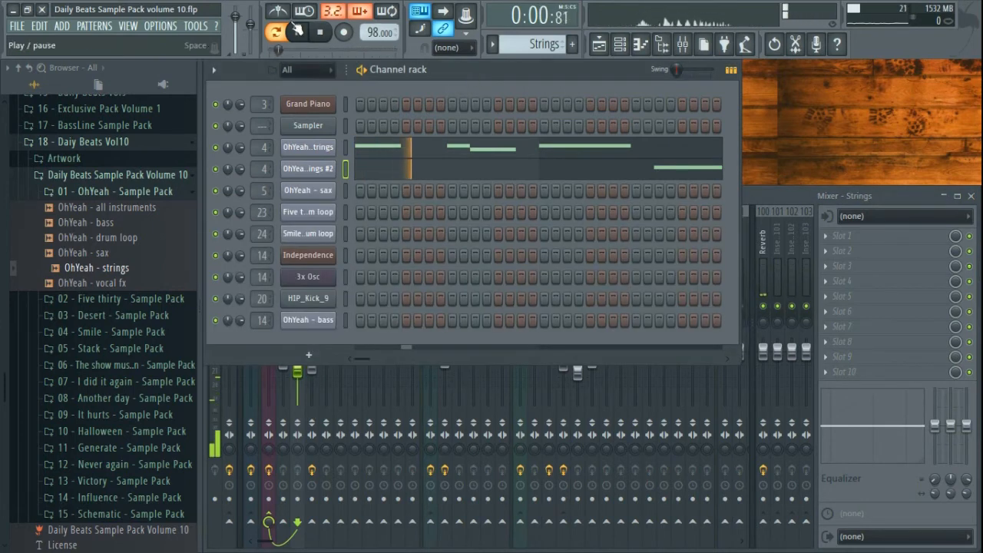
pyautogui.click(320, 32)
pyautogui.click(599, 44)
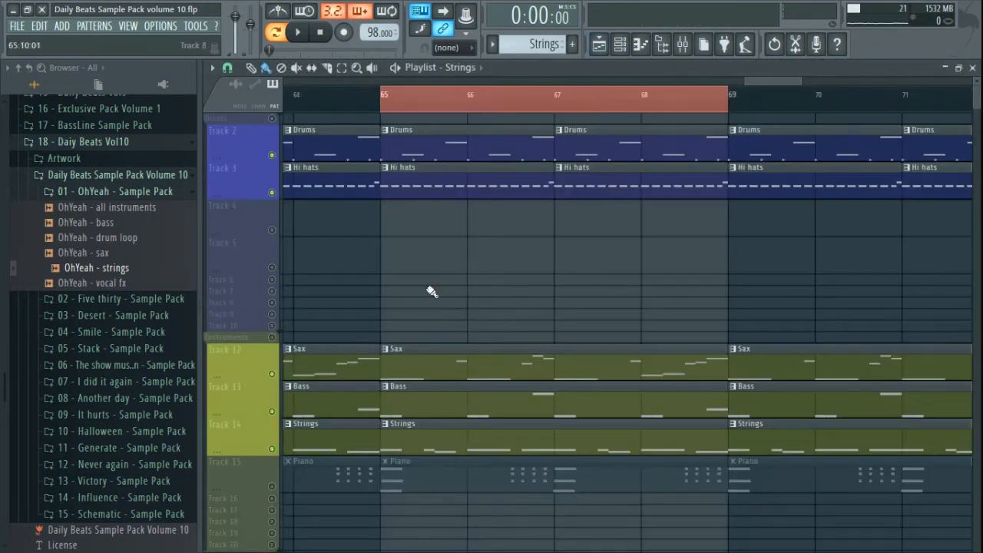
# - Switch to song mode, play the chorus from bar 65 with strings, then zoom out the playlist
pyautogui.press('l')
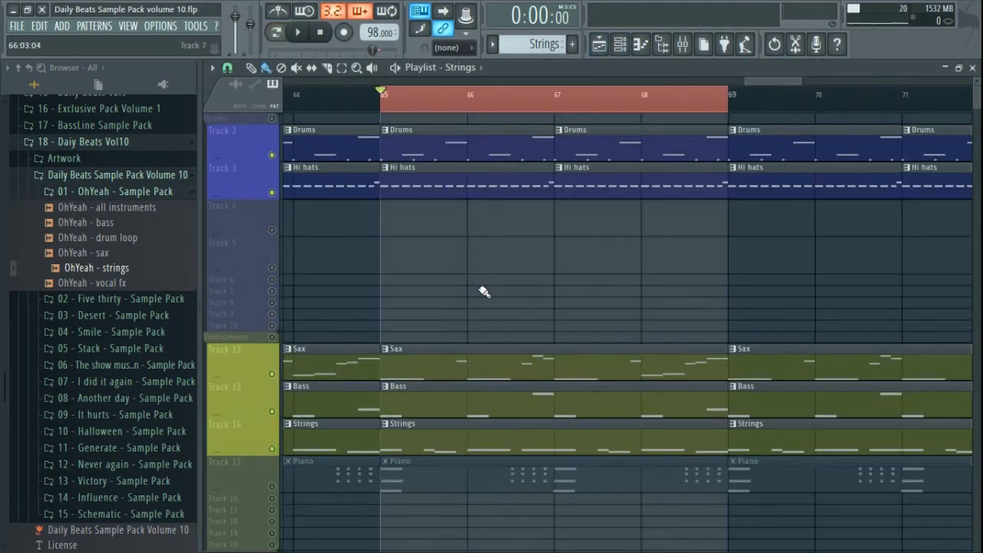
pyautogui.press('space')
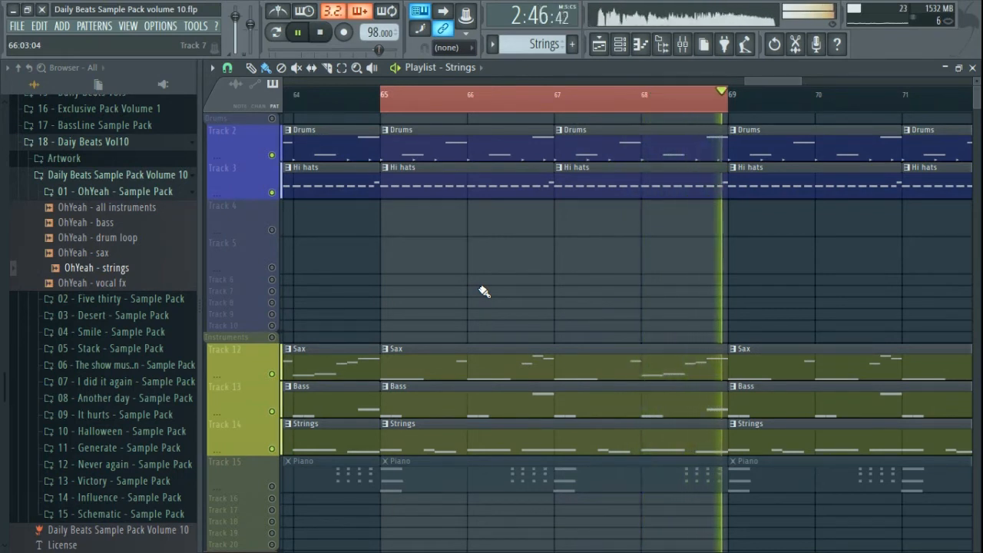
pyautogui.press('space')
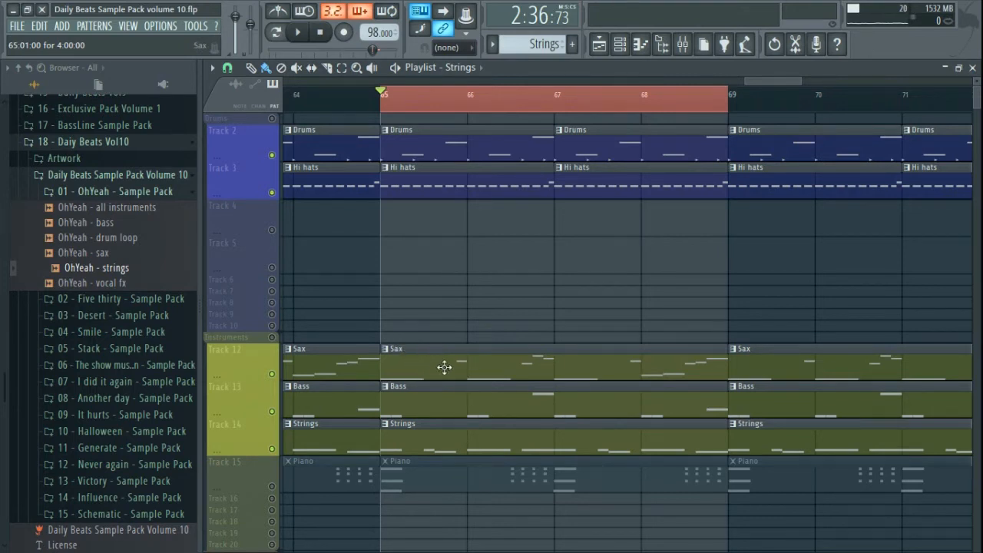
pyautogui.scroll(-6, 527, 318)
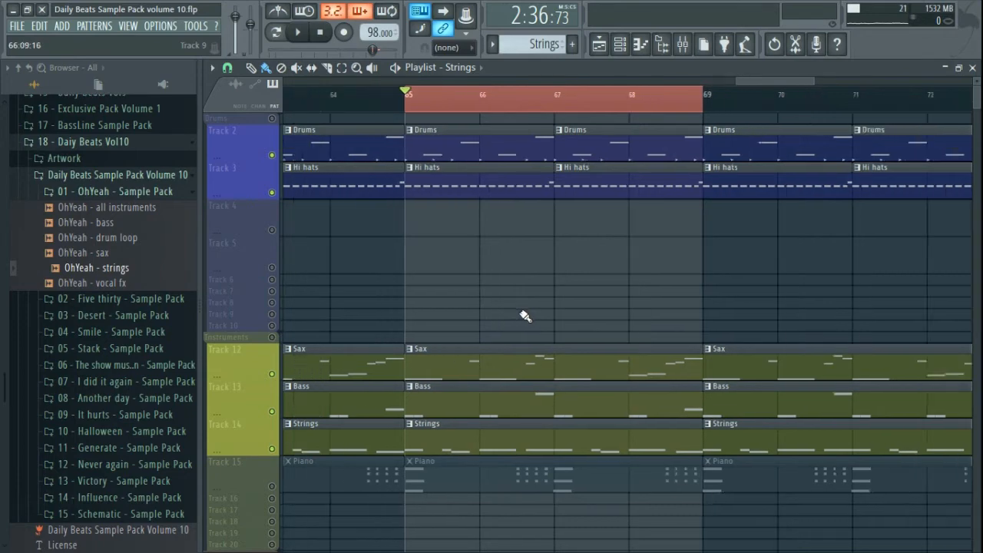
pyautogui.scroll(-3, 509, 315)
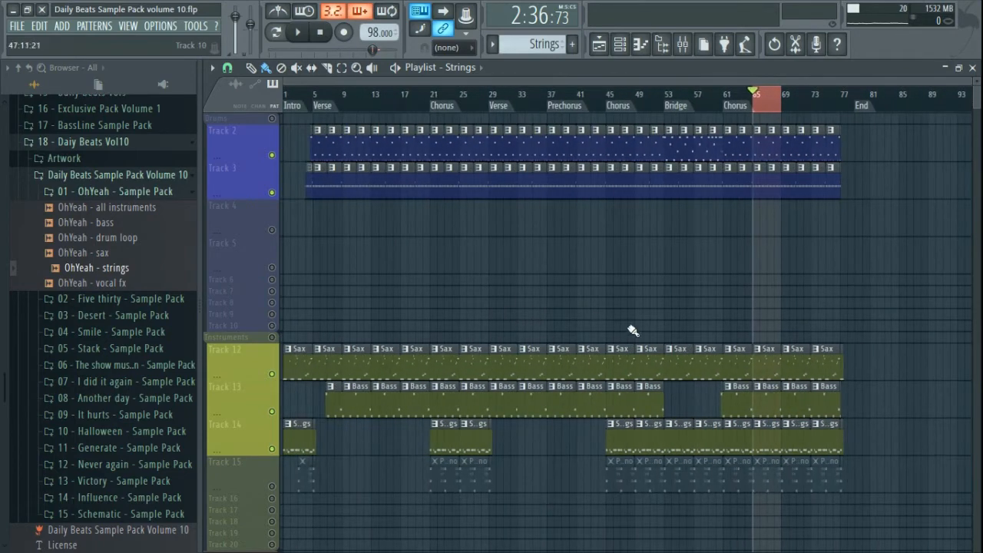
pyautogui.scroll(4, 798, 333)
pyautogui.scroll(-4, 658, 324)
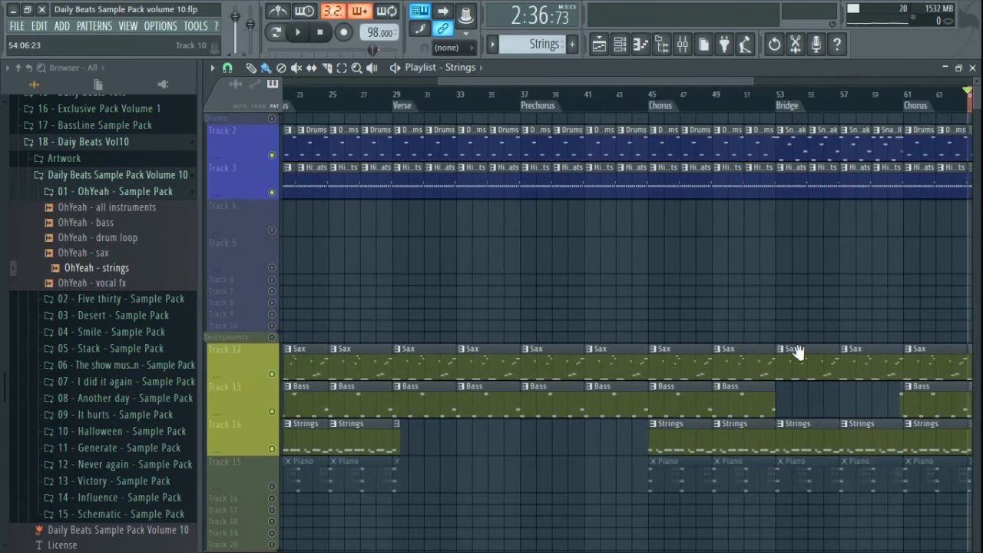
pyautogui.scroll(4, 801, 351)
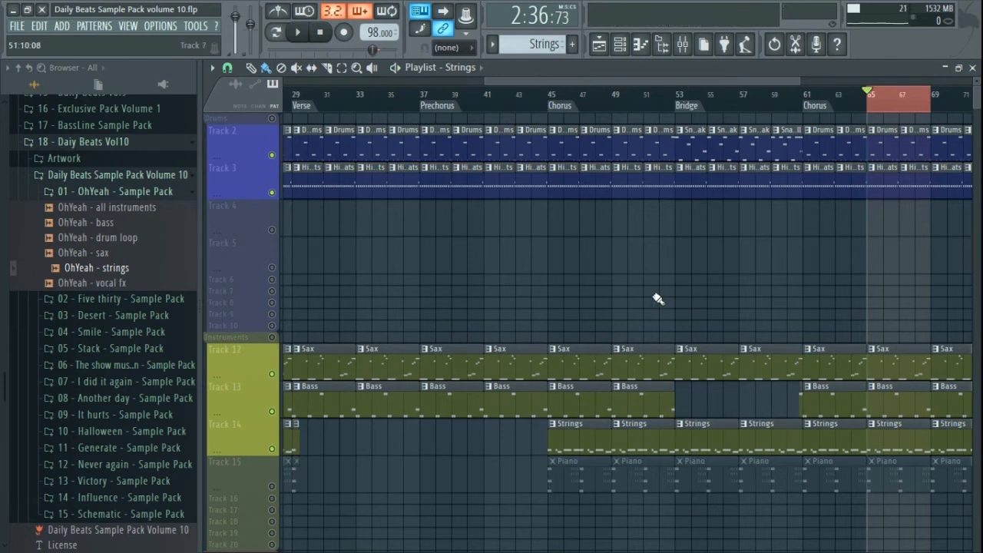
pyautogui.moveTo(912, 448); pyautogui.dragTo(579, 465)
pyautogui.scroll(3, 579, 463)
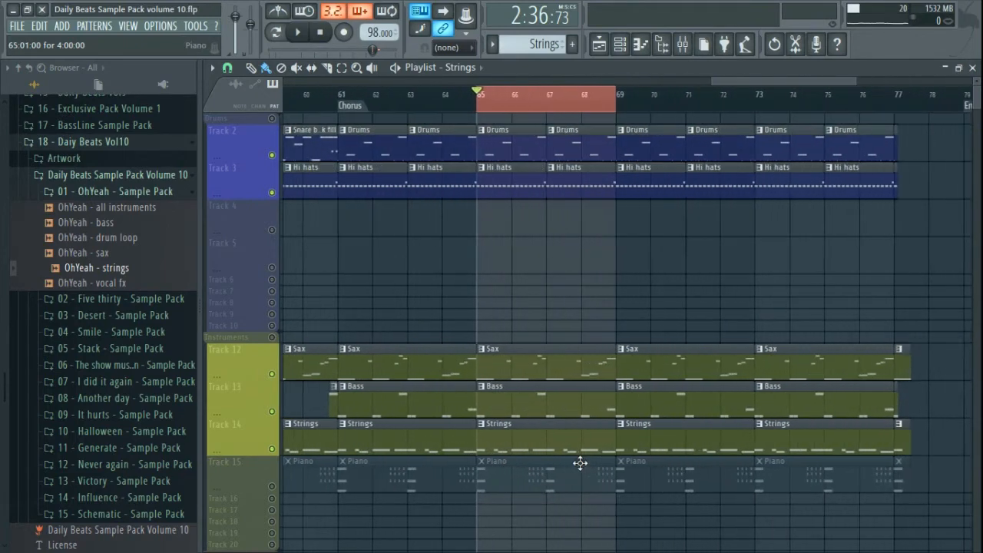
pyautogui.scroll(4, 580, 463)
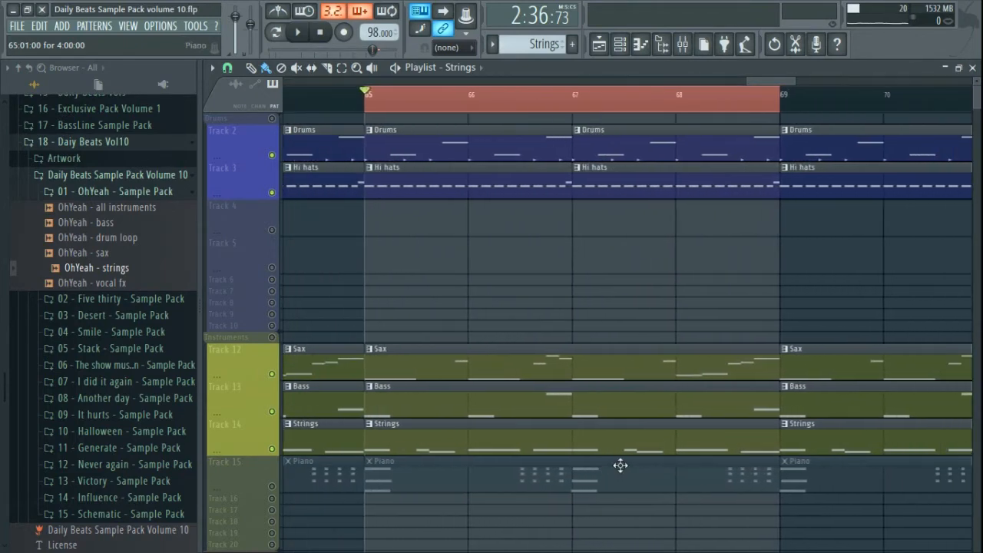
pyautogui.scroll(-6, 620, 464)
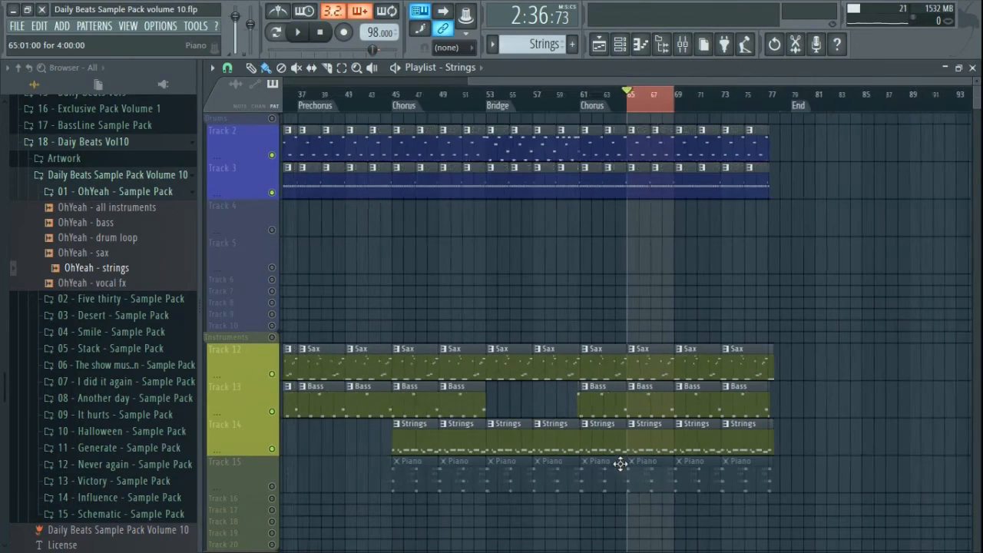
pyautogui.scroll(-3, 621, 464)
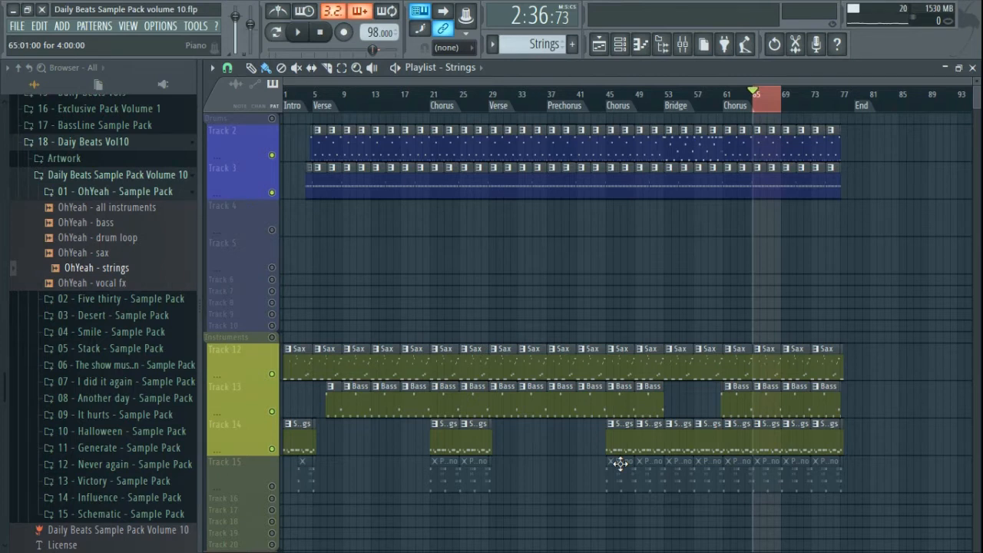
pyautogui.scroll(5, 776, 340)
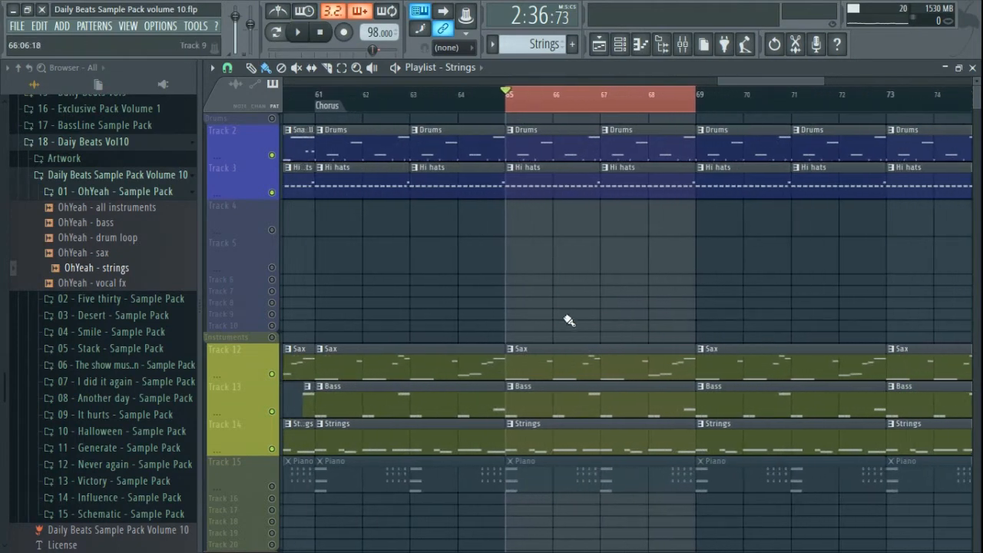
pyautogui.scroll(3, 568, 321)
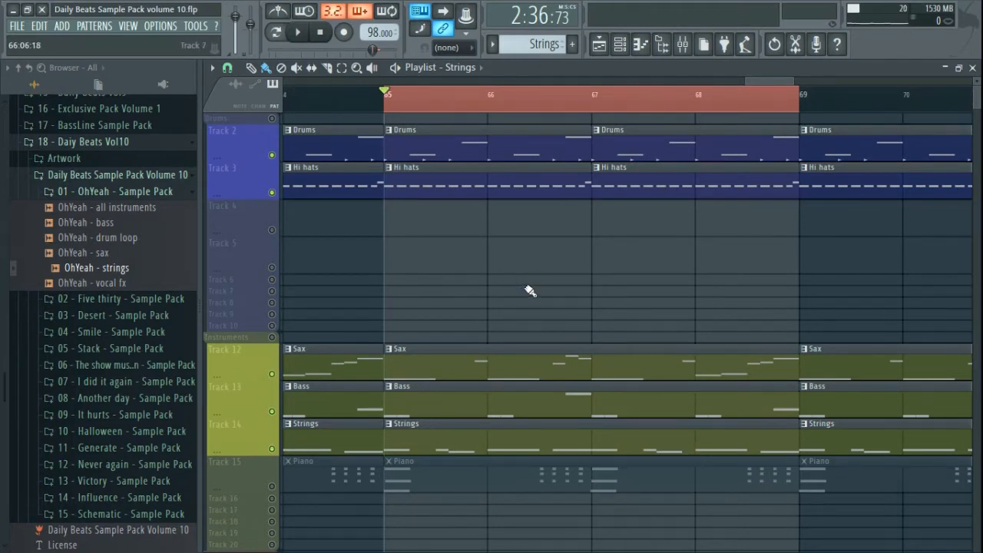
pyautogui.press('space')
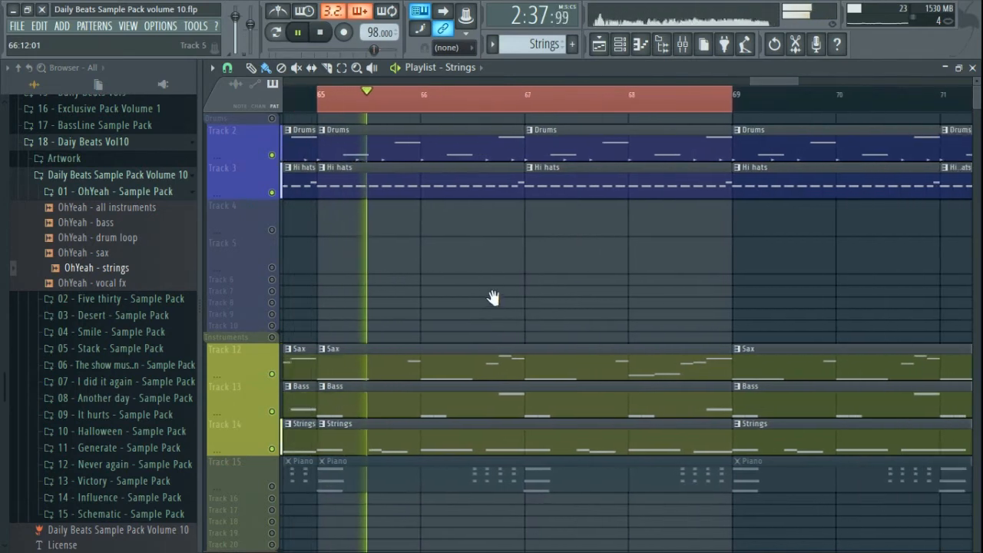
pyautogui.press('space')
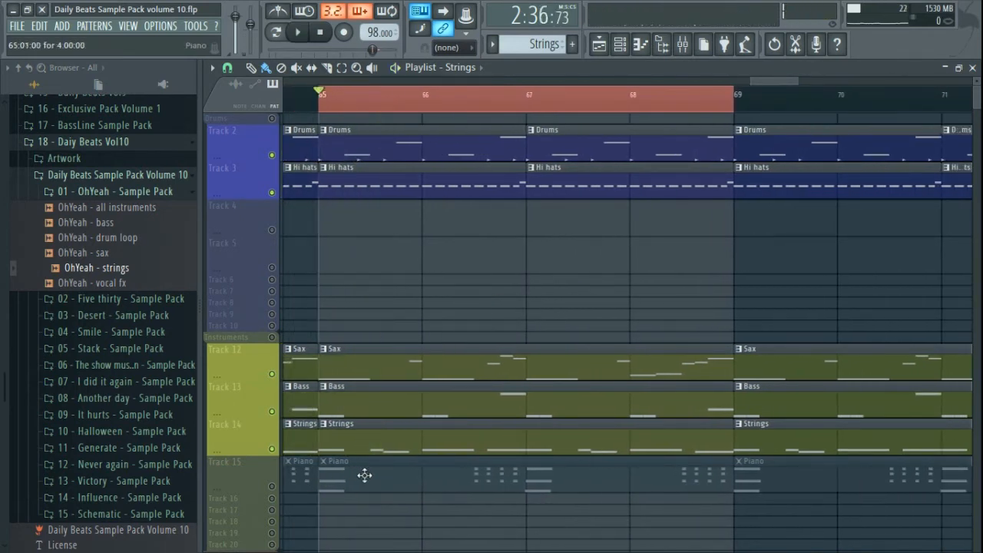
# - Unmute the piano track (Track 15), close the playlist and check the Grand Piano channel settings
pyautogui.click(272, 489)
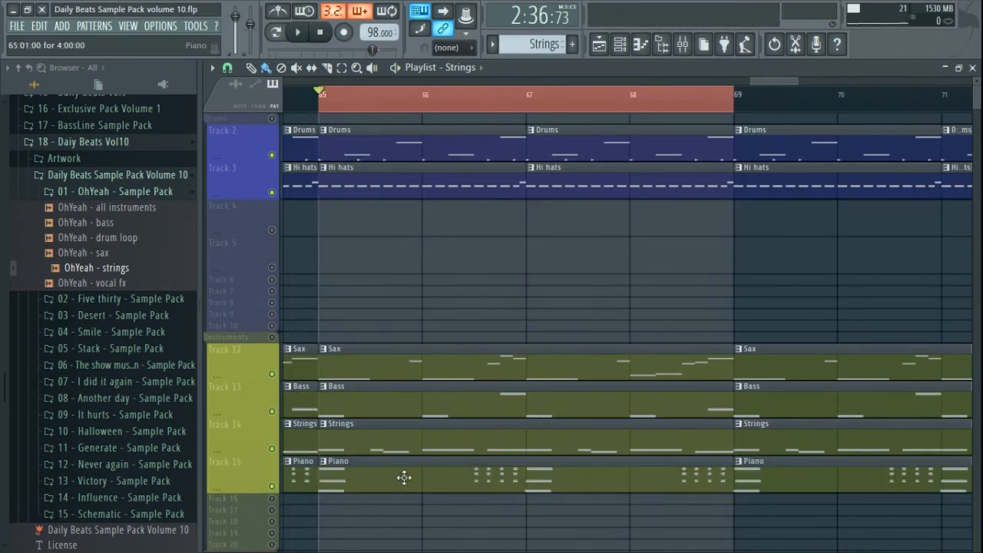
pyautogui.click(972, 68)
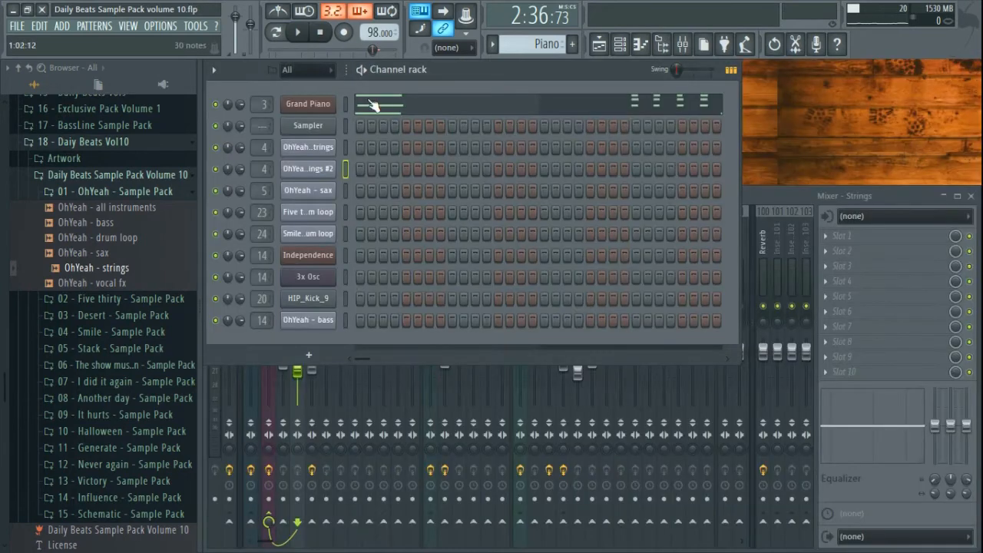
pyautogui.click(321, 110)
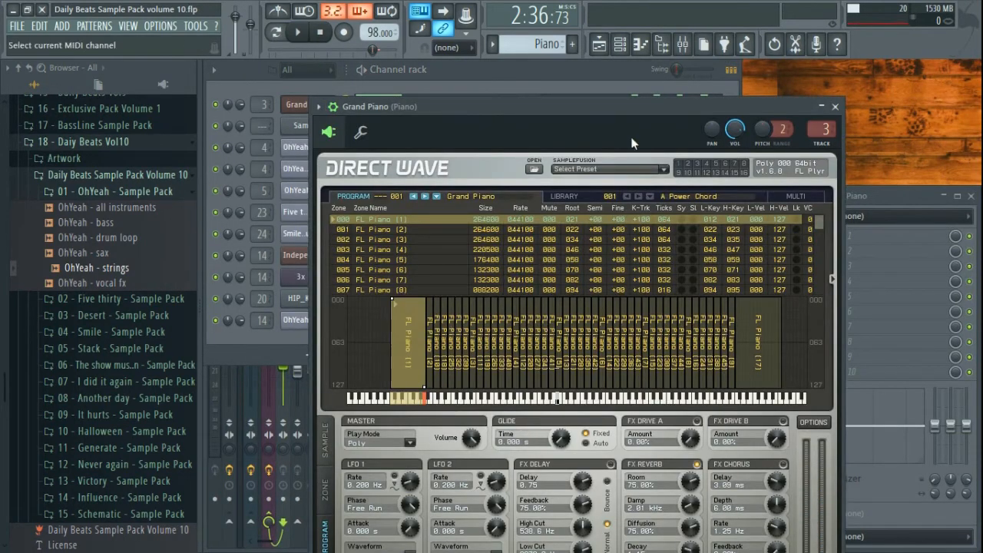
pyautogui.click(835, 106)
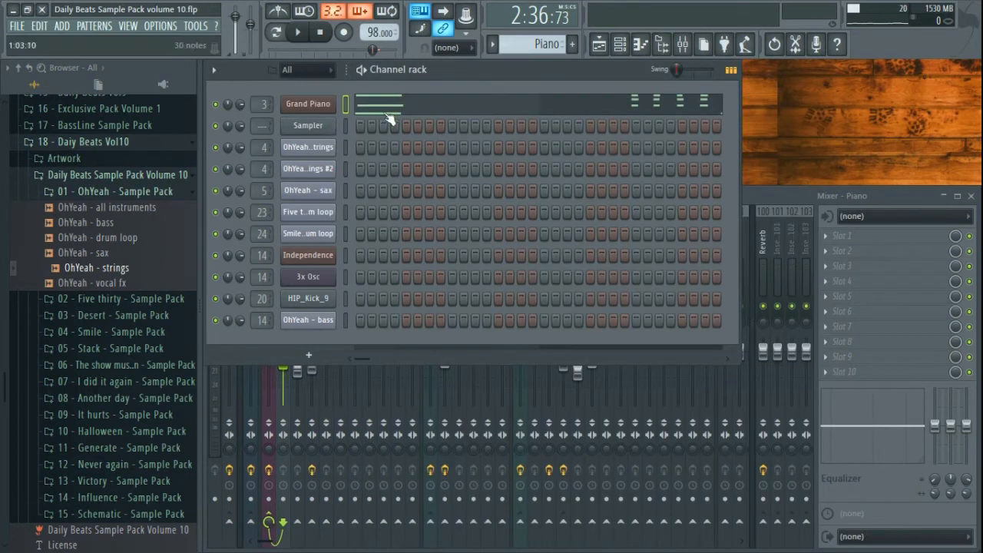
# - Load the Grand Piano preset from Packs > Instruments > Keyboard onto the Grand Piano channel
pyautogui.click(19, 67)
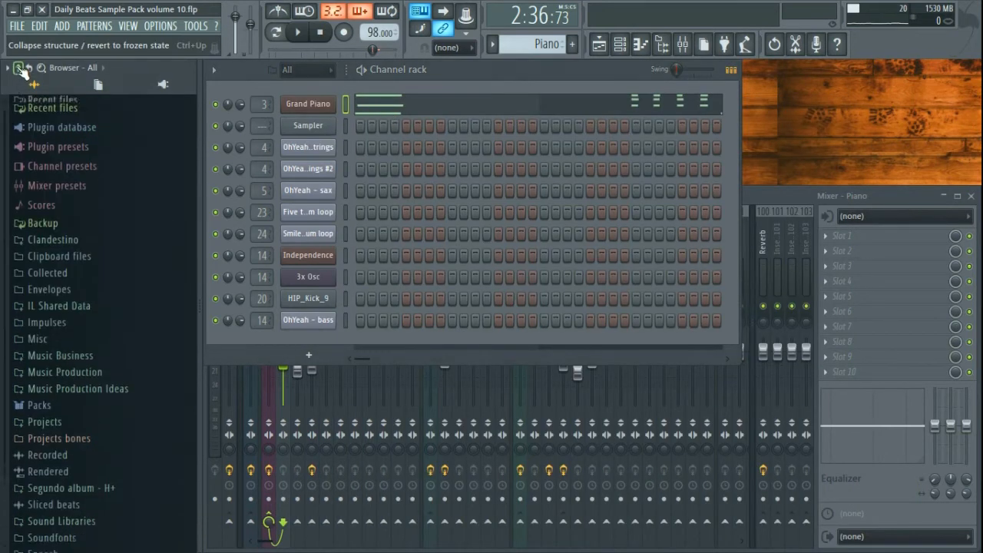
pyautogui.click(40, 420)
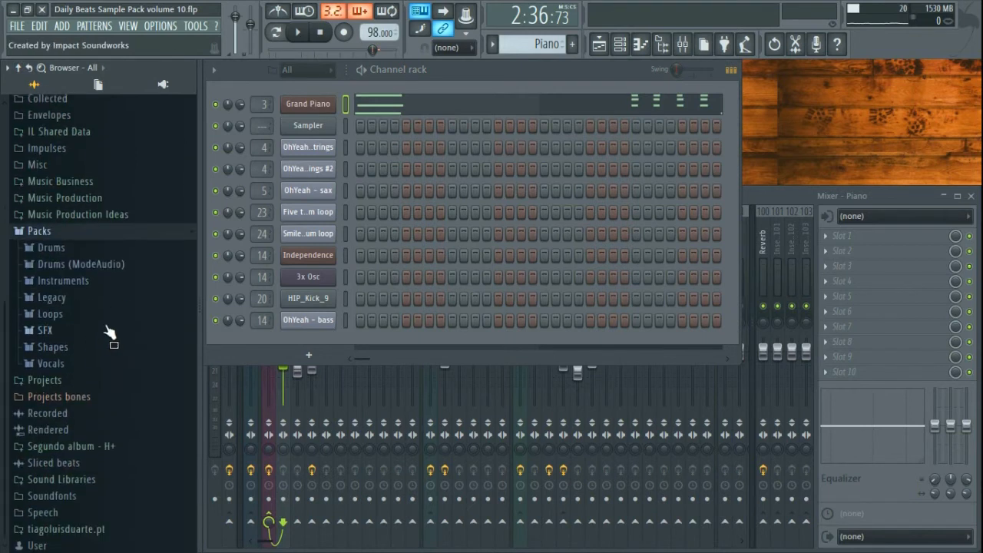
pyautogui.click(75, 281)
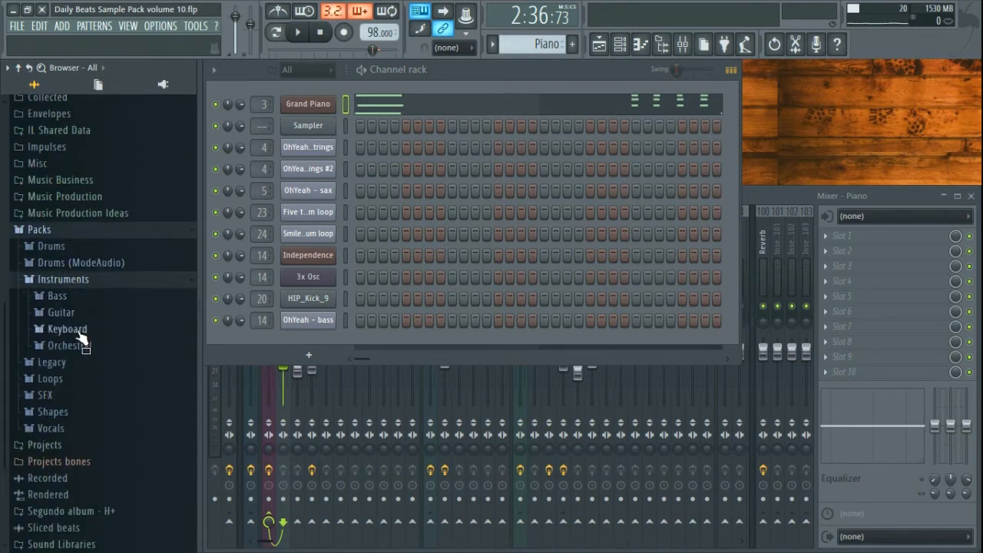
pyautogui.click(81, 329)
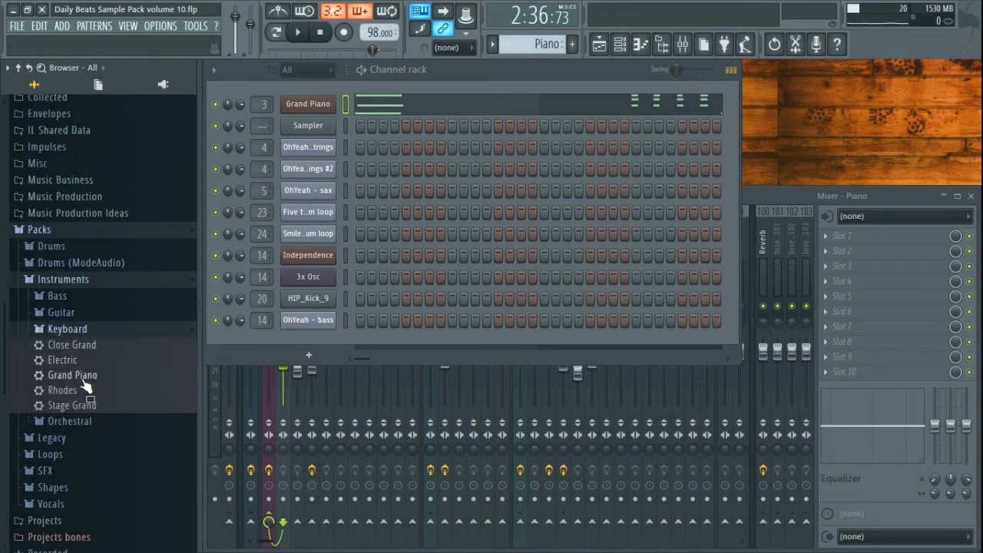
pyautogui.moveTo(86, 386); pyautogui.dragTo(301, 113)
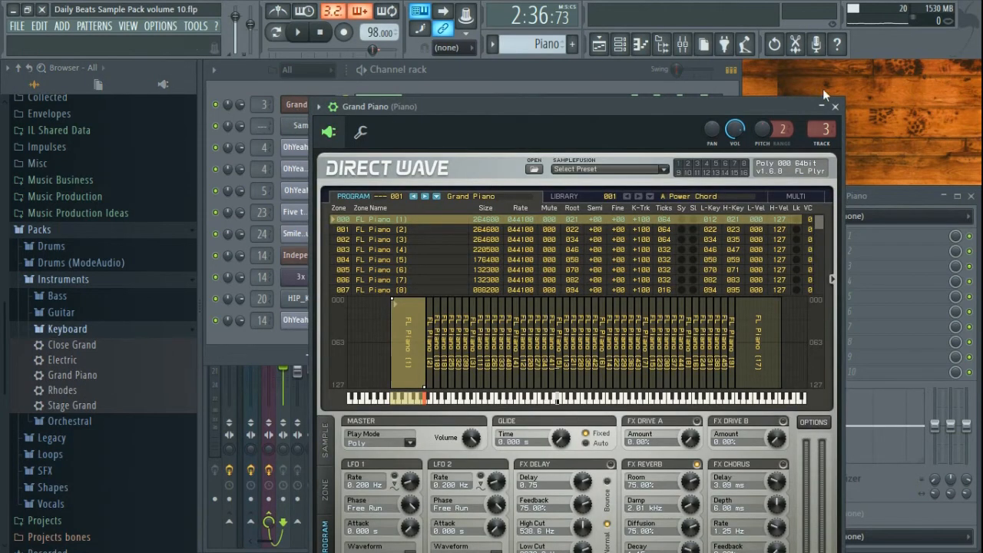
pyautogui.click(835, 107)
# - From the Channel rack, open the Grand Piano pattern's A#6, F6 and C#6 chords in the piano roll
pyautogui.click(811, 192)
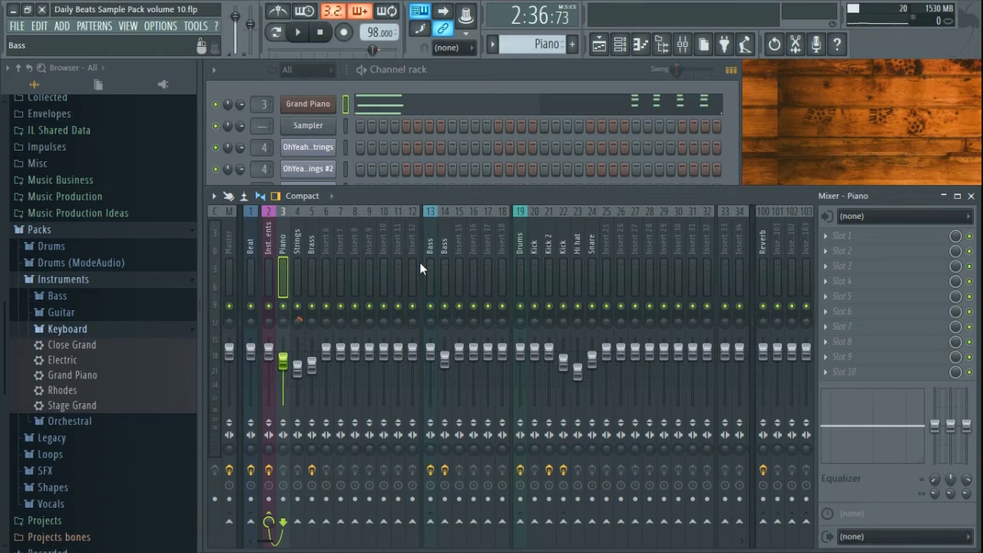
pyautogui.click(476, 78)
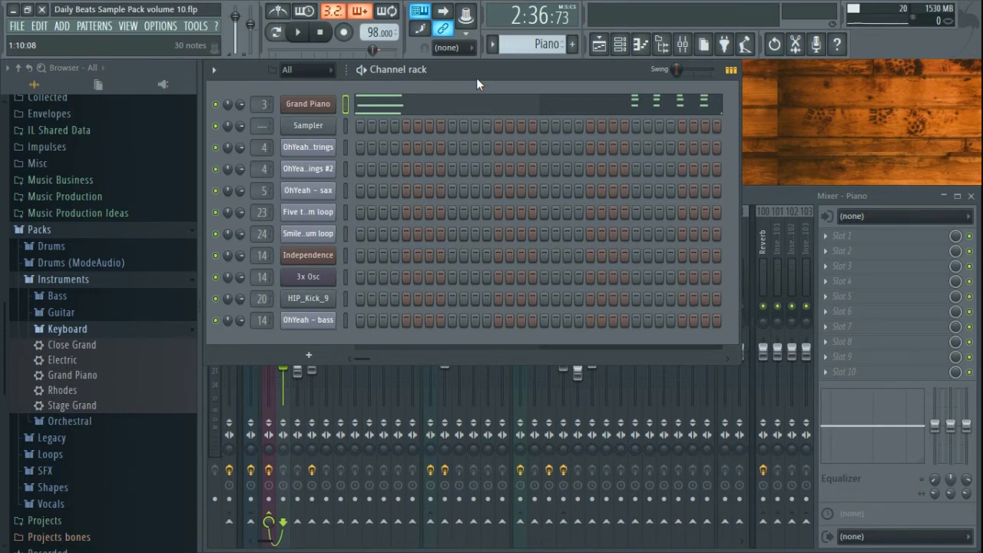
pyautogui.click(503, 110)
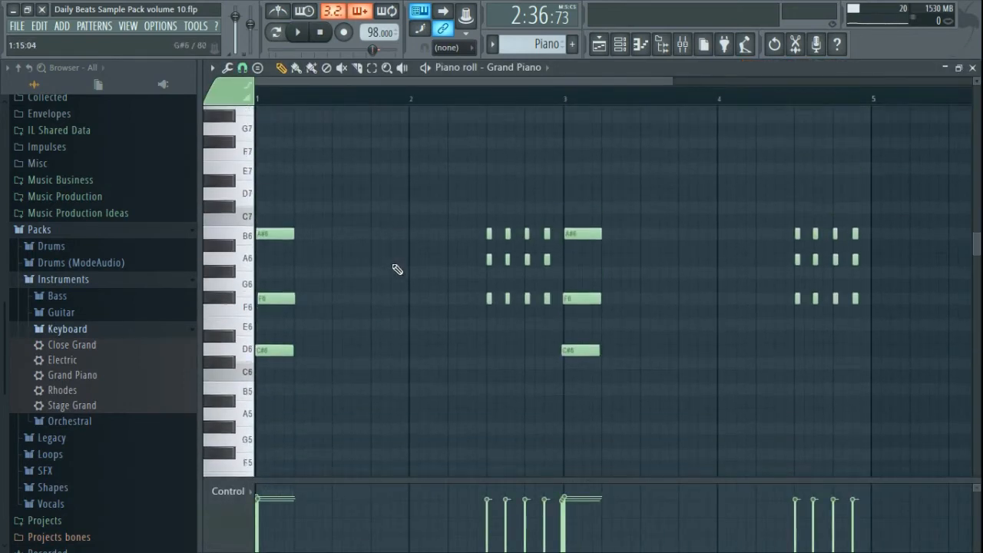
# - Play the Grand Piano pattern in the piano roll and stop it
pyautogui.scroll(-2, 397, 268)
pyautogui.scroll(1, 382, 287)
pyautogui.scroll(-1, 382, 287)
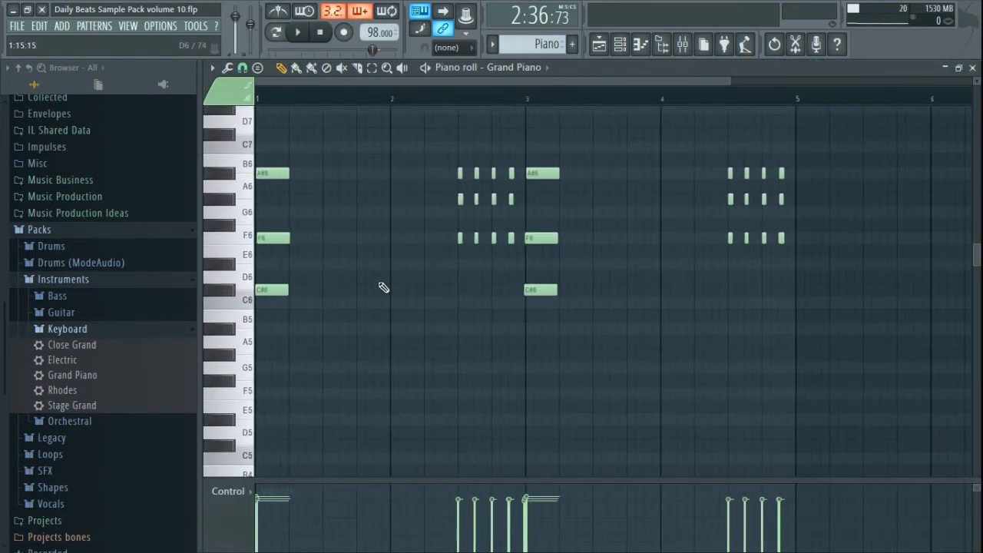
pyautogui.moveTo(729, 81); pyautogui.dragTo(619, 81)
pyautogui.click(296, 36)
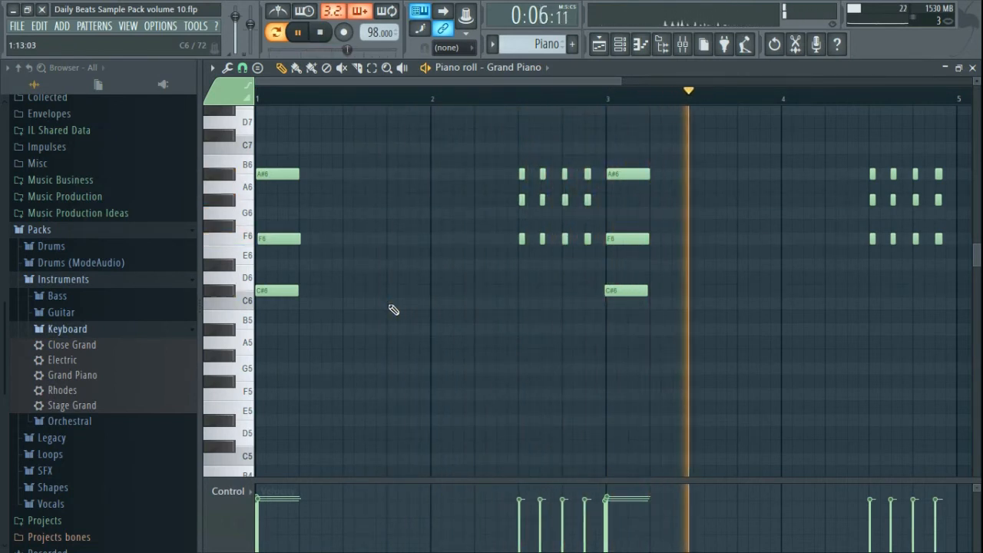
pyautogui.press('space')
# - Select the chord notes at bars 1 and 3, then deselect the bar 1 chord
pyautogui.moveTo(335, 332); pyautogui.dragTo(257, 156)
pyautogui.moveTo(662, 373); pyautogui.dragTo(632, 129)
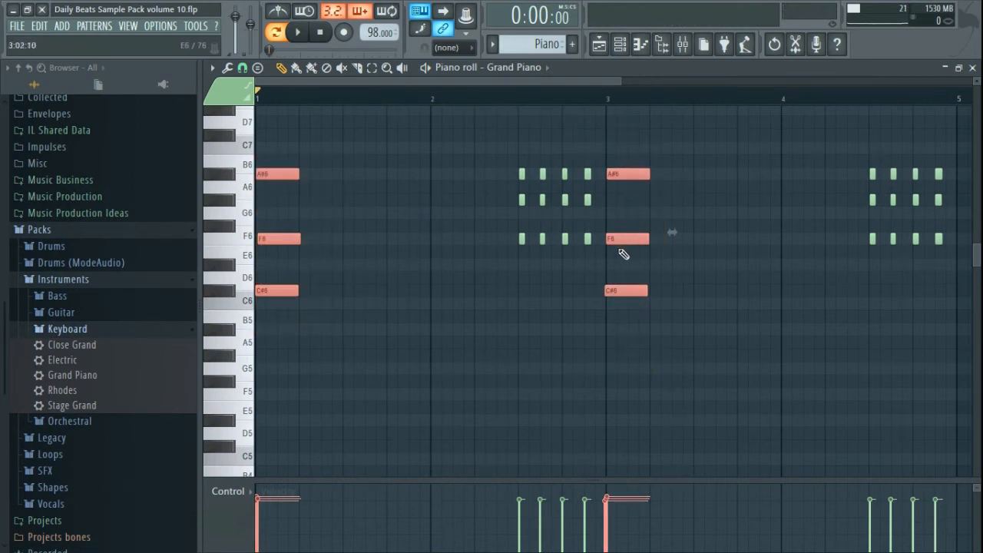
pyautogui.scroll(5, 624, 254)
pyautogui.scroll(-2, 578, 278)
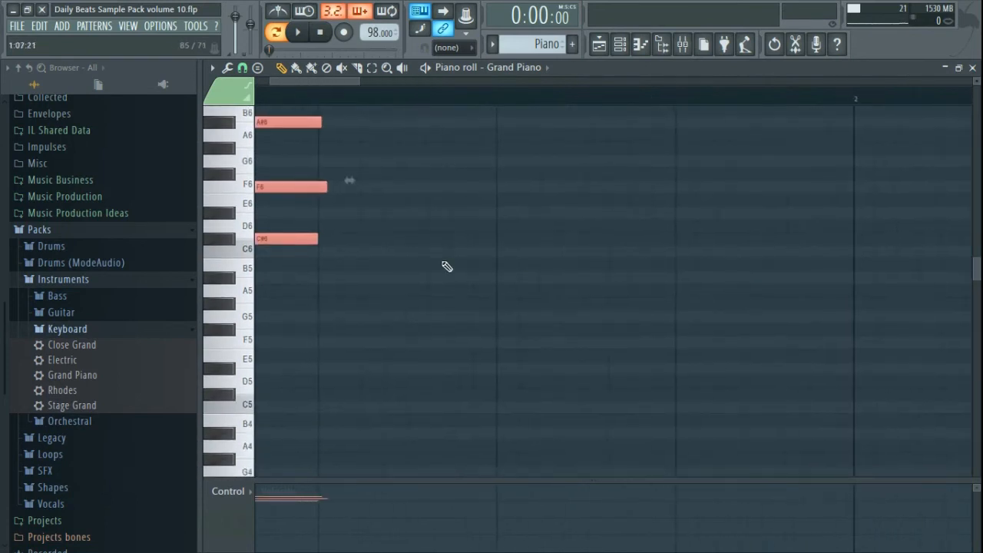
pyautogui.hscroll(-3, 445, 265)
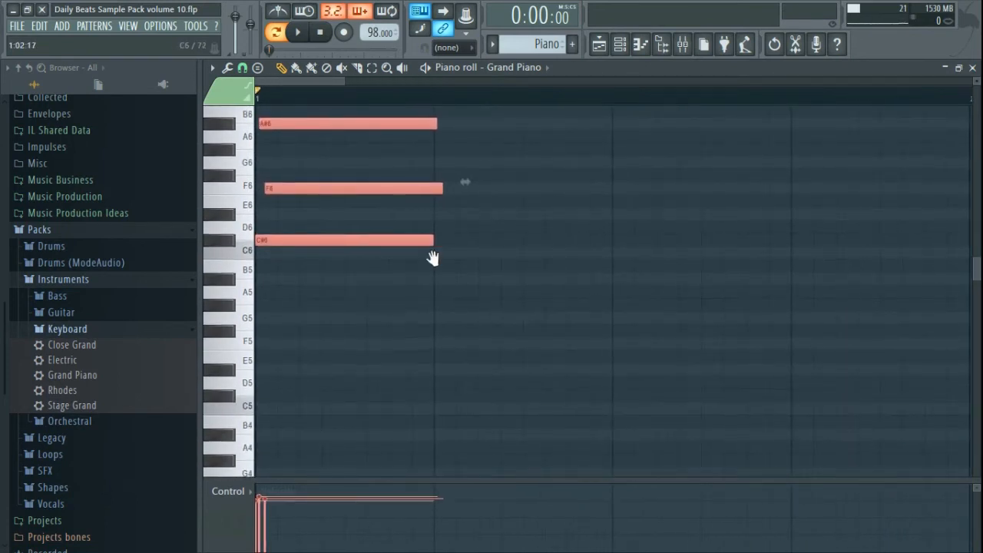
pyautogui.keyDown('ctrl'); pyautogui.click(426, 320); pyautogui.keyUp('ctrl')
pyautogui.scroll(-2, 477, 301)
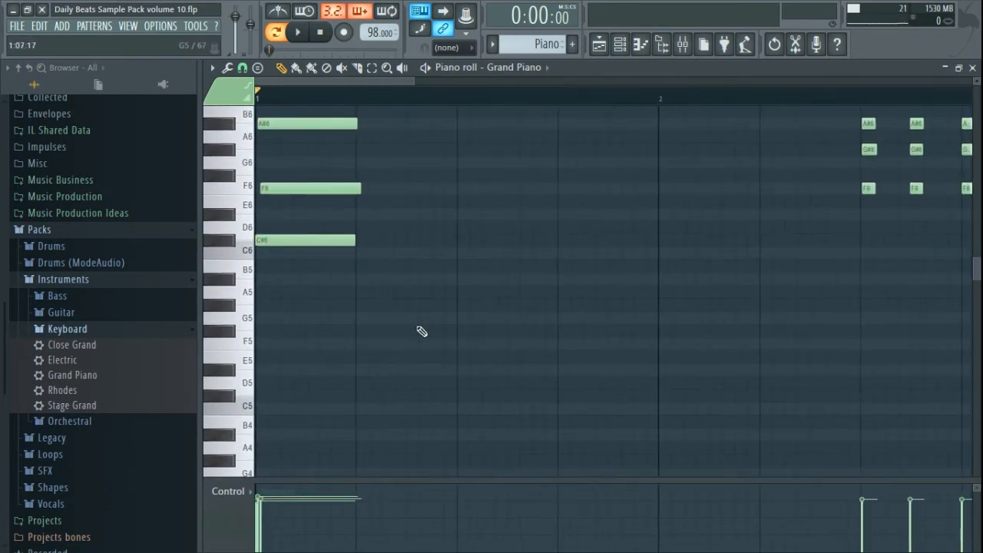
# - Draw F5, G5 and A#5 notes at bar 1 and open the Strumizer on them
pyautogui.click(259, 342)
pyautogui.click(260, 318)
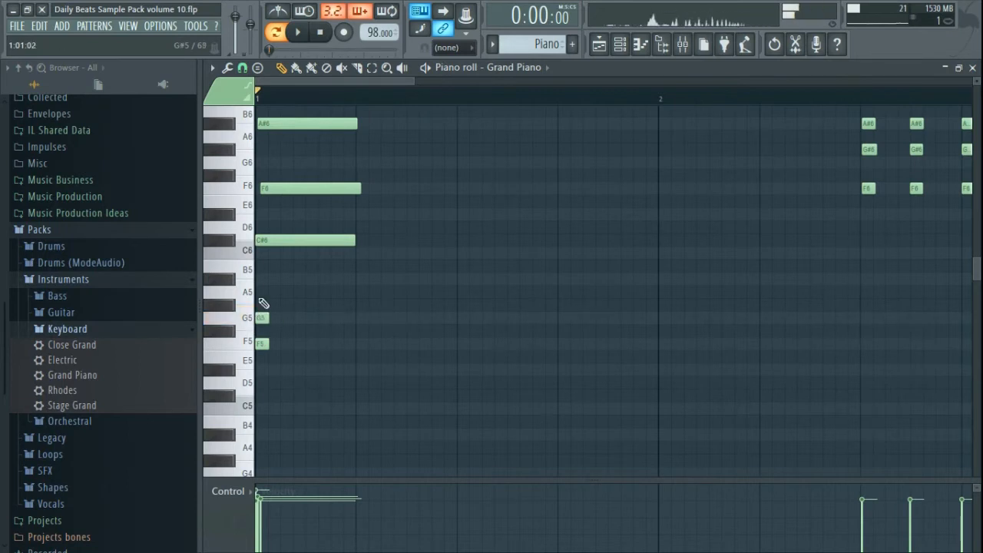
pyautogui.click(260, 280)
pyautogui.moveTo(275, 276)
pyautogui.mouseDown()
pyautogui.moveTo(247, 364)
pyautogui.moveTo(262, 366)
pyautogui.mouseUp()
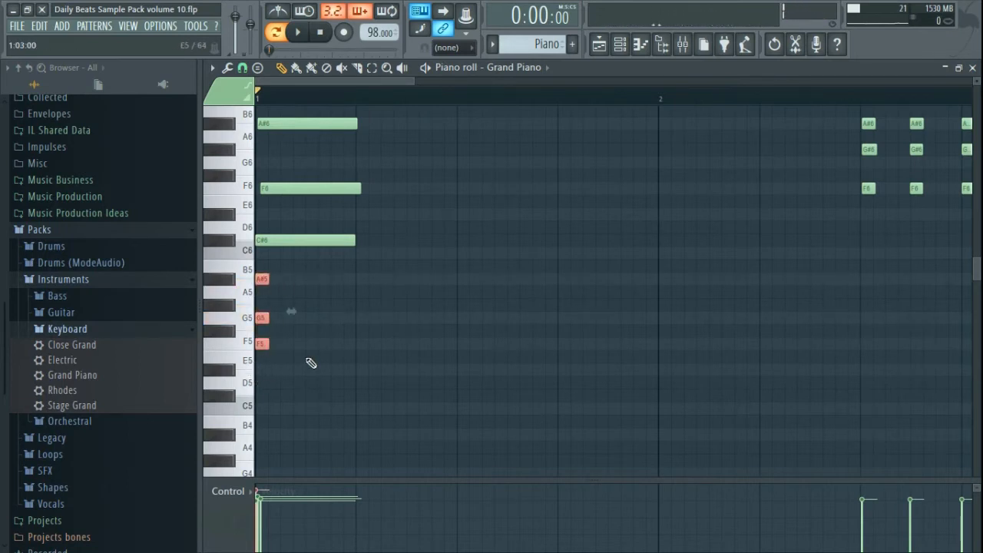
pyautogui.hotkey('alt', 's')
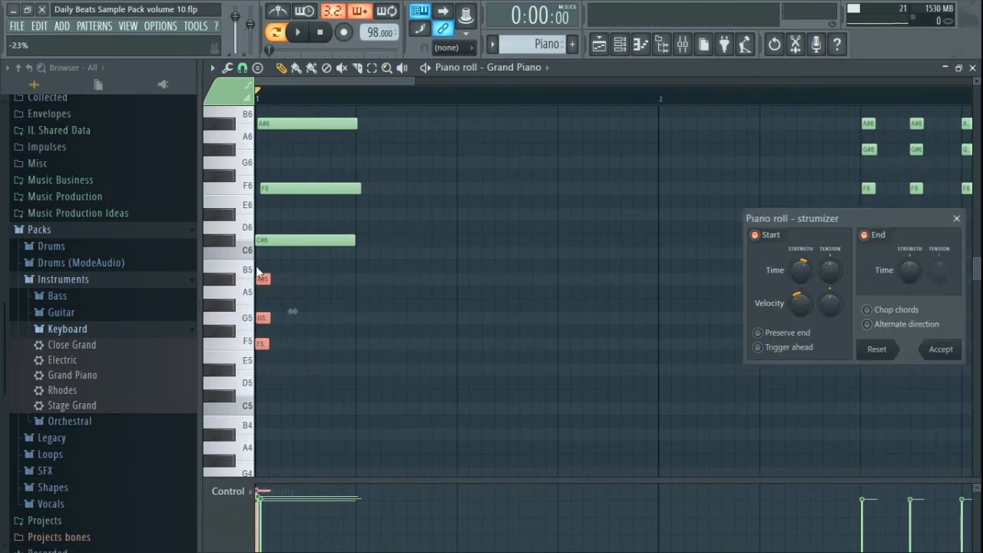
# - Cancel the strum settings and erase the low A#5, G5 and F5 notes
pyautogui.press('Escape')
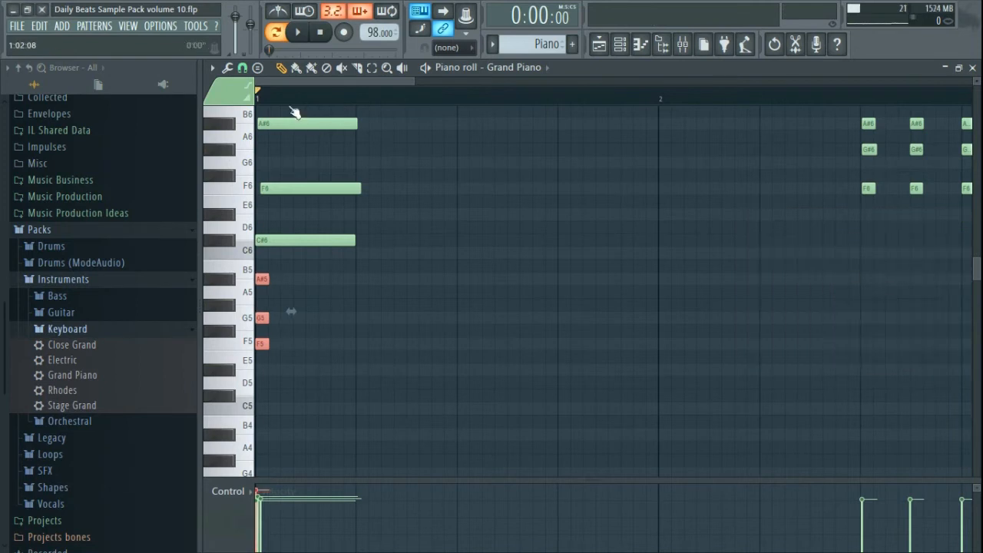
pyautogui.click(227, 68)
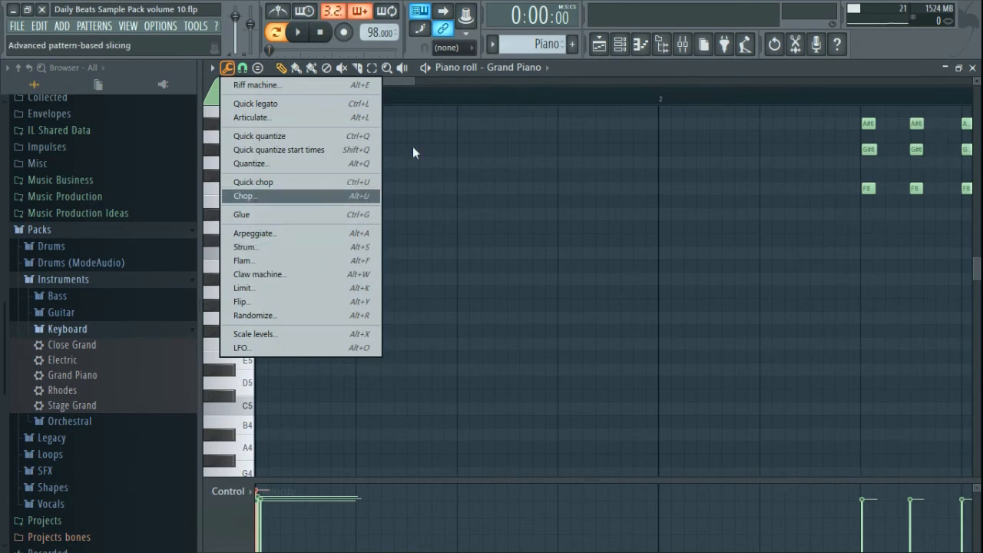
pyautogui.click(581, 80)
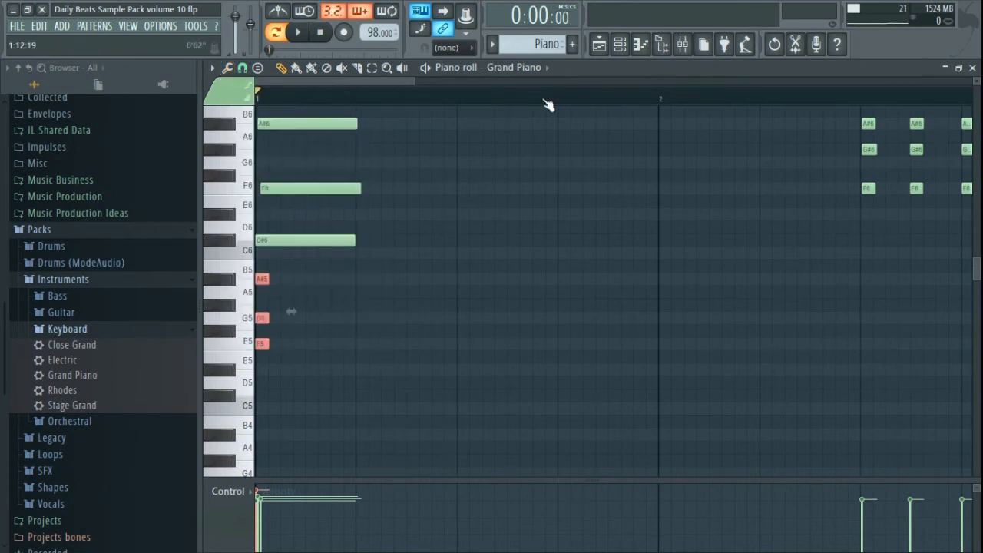
pyautogui.rightClick(263, 279)
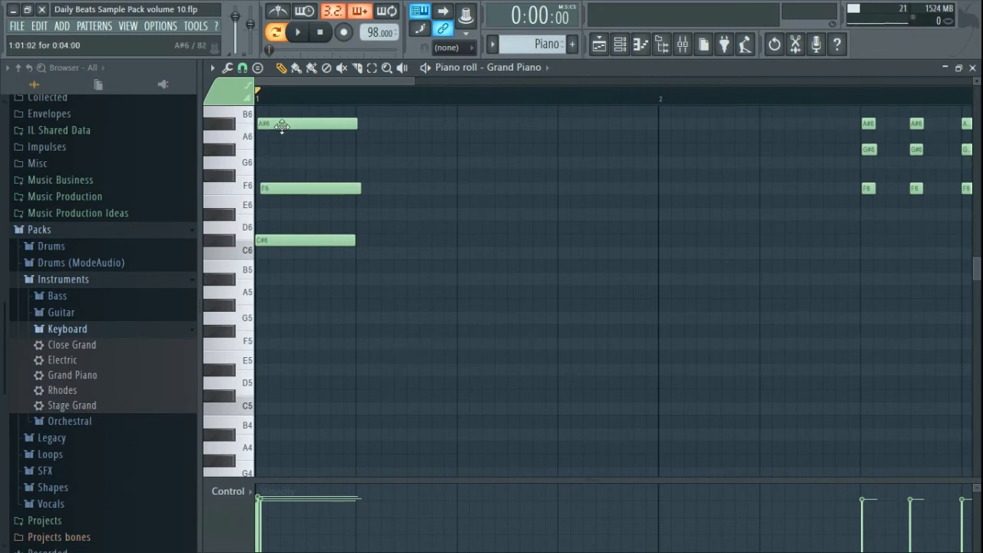
# - Zoom out, play the piano pattern through once, and close the piano roll
pyautogui.moveTo(412, 80); pyautogui.dragTo(650, 80)
pyautogui.press('space')
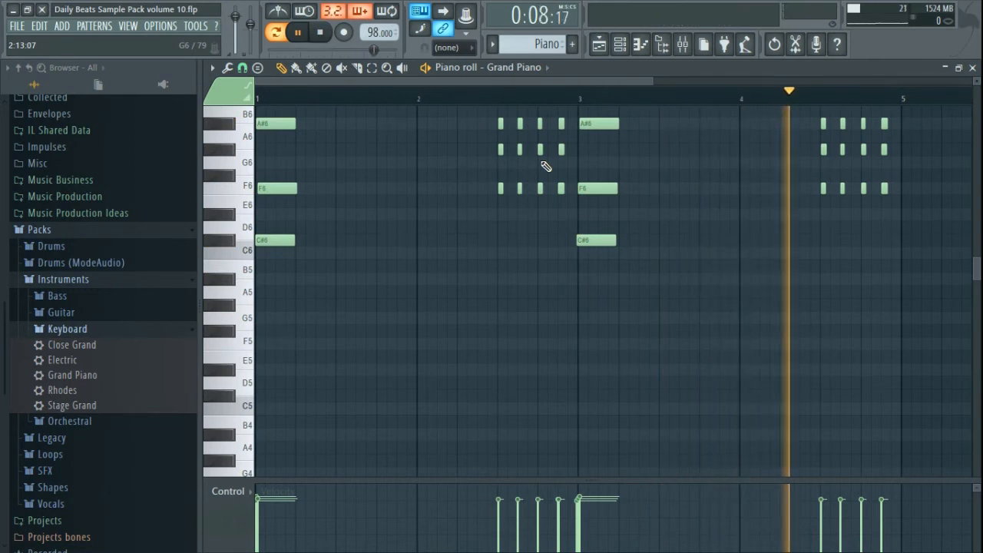
pyautogui.press('space')
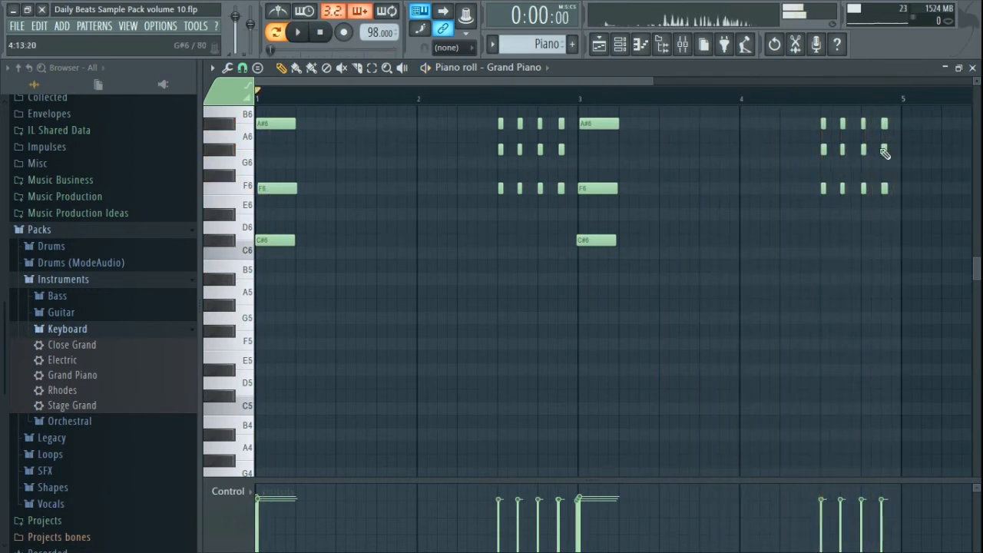
pyautogui.click(972, 67)
pyautogui.click(803, 193)
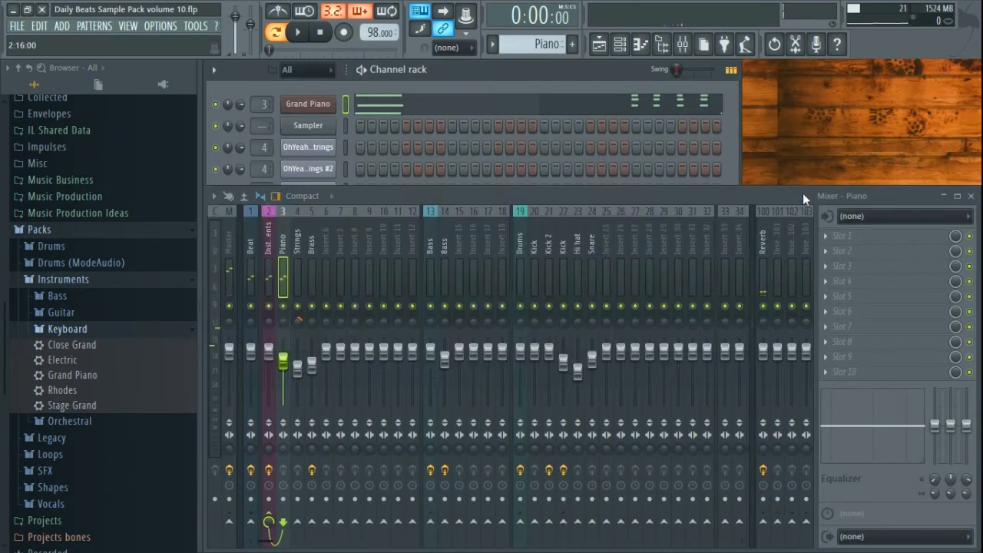
# - Open the playlist in Song mode and play the chorus from bar 65 with the piano clips
pyautogui.click(598, 44)
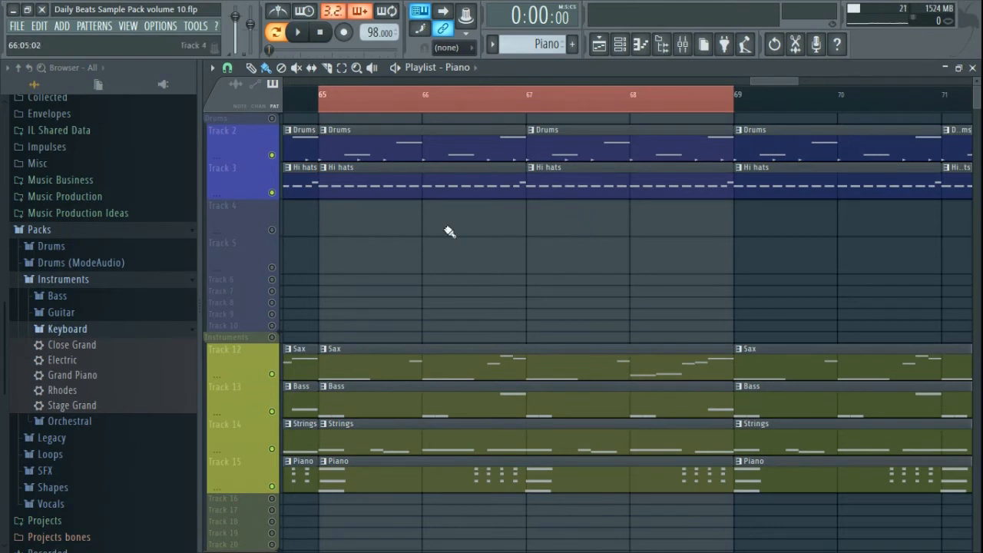
pyautogui.click(278, 32)
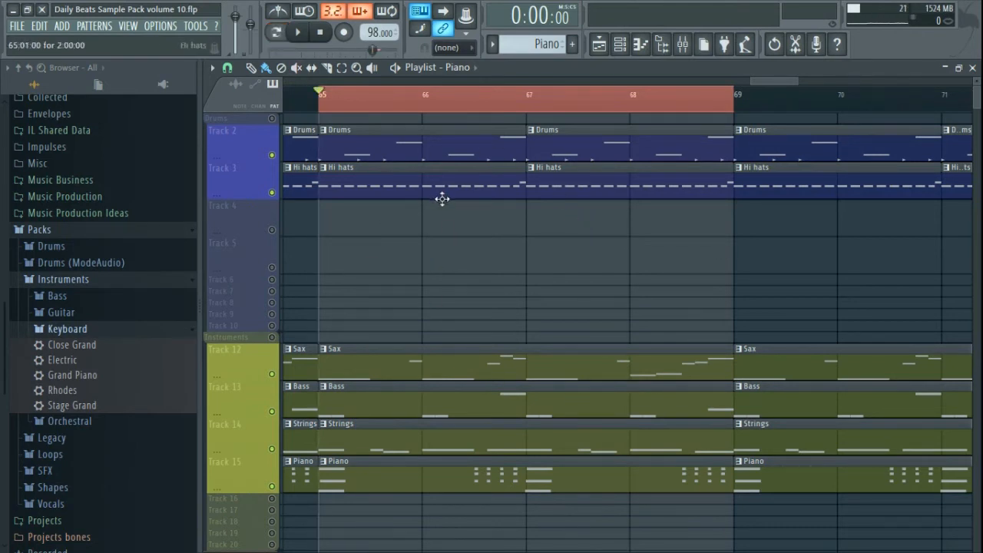
pyautogui.press('space')
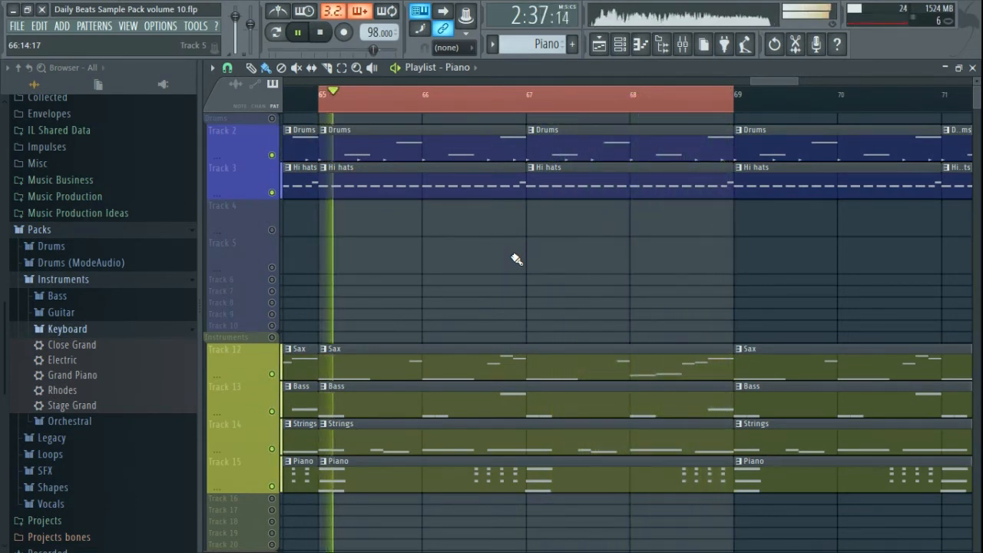
pyautogui.scroll(-4, 516, 258)
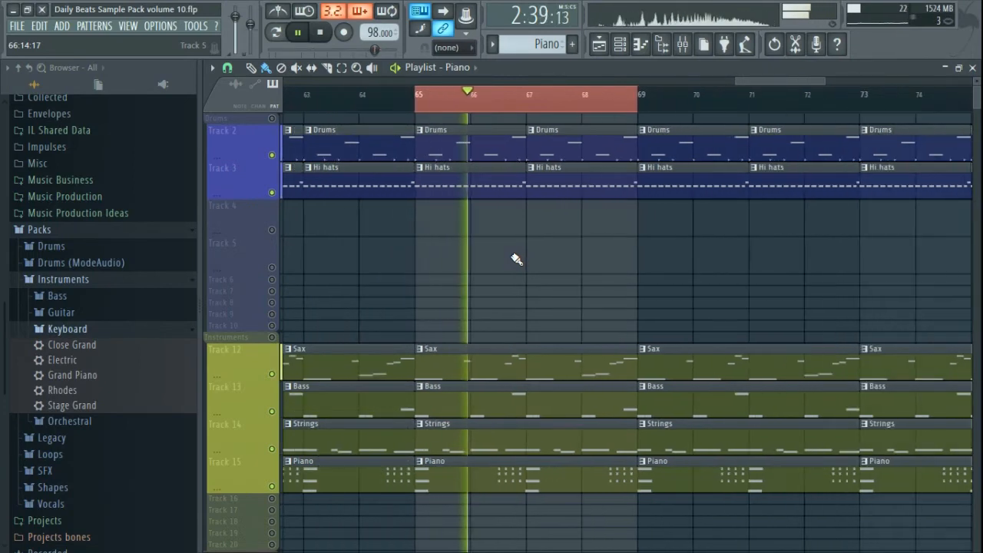
pyautogui.moveTo(722, 82); pyautogui.dragTo(696, 86)
pyautogui.scroll(3, 654, 205)
pyautogui.scroll(3, 487, 246)
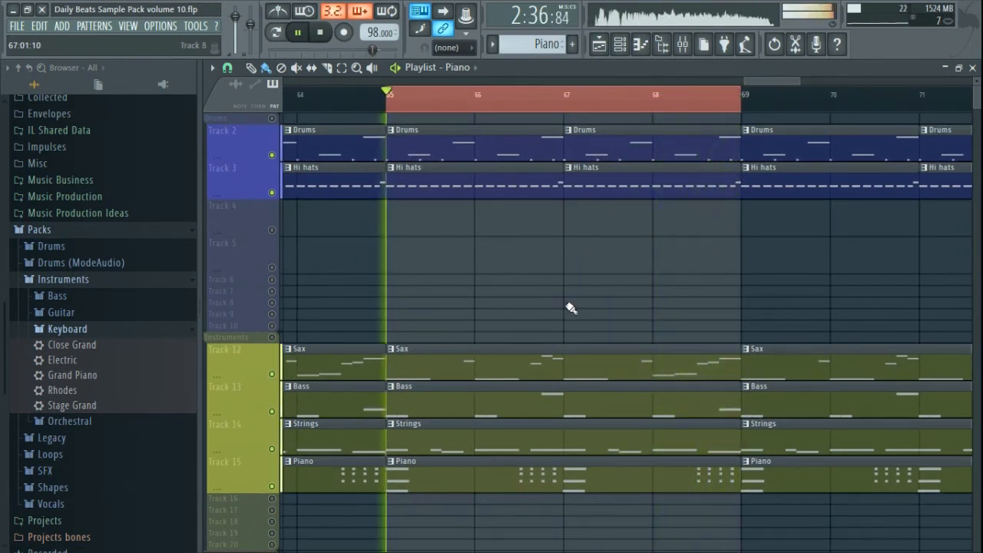
pyautogui.press('space')
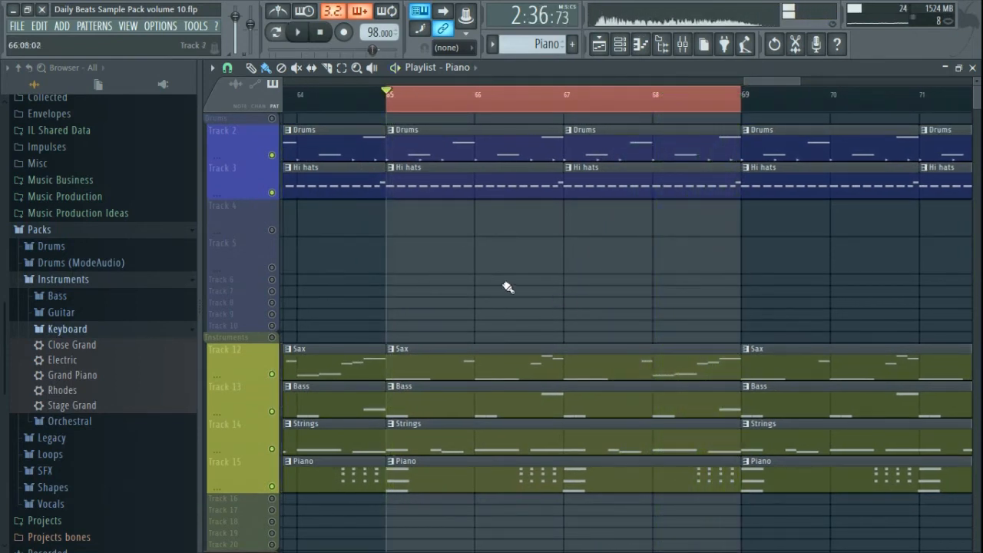
pyautogui.rightClick(252, 27)
pyautogui.click(314, 184)
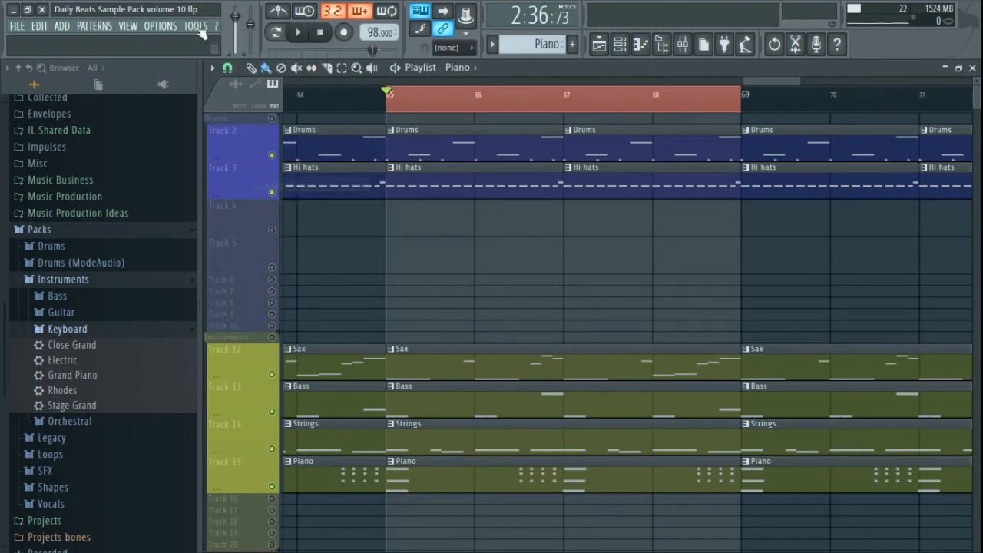
pyautogui.rightClick(254, 27)
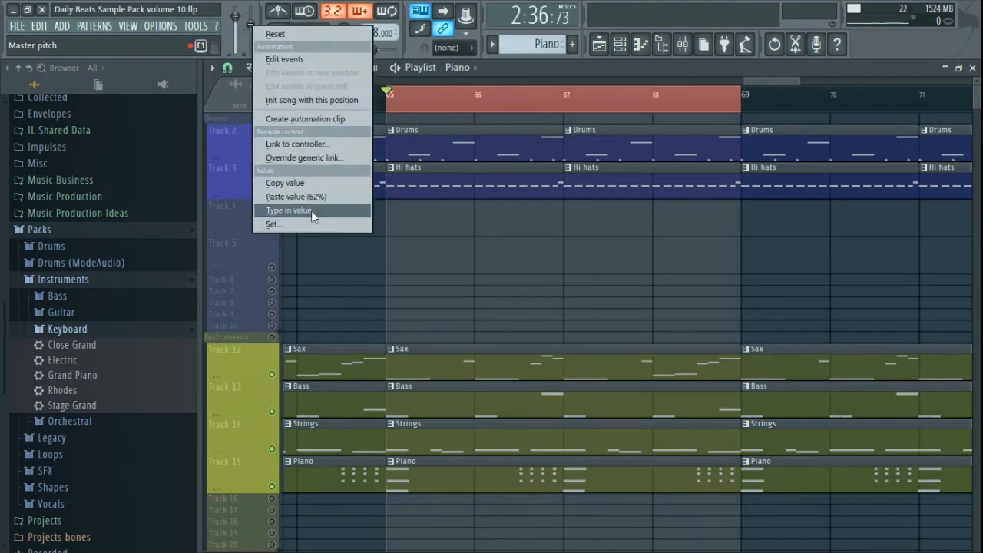
pyautogui.click(301, 34)
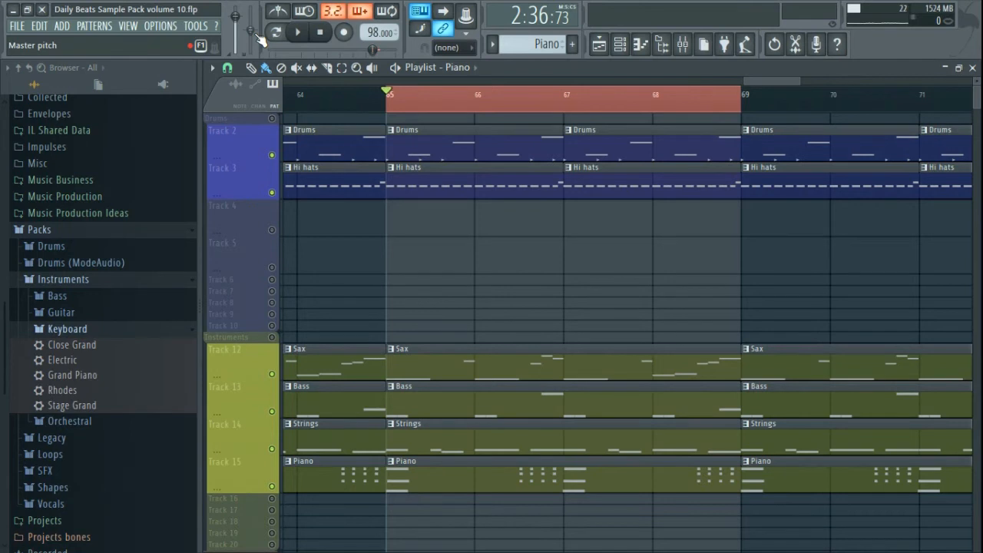
pyautogui.press('space')
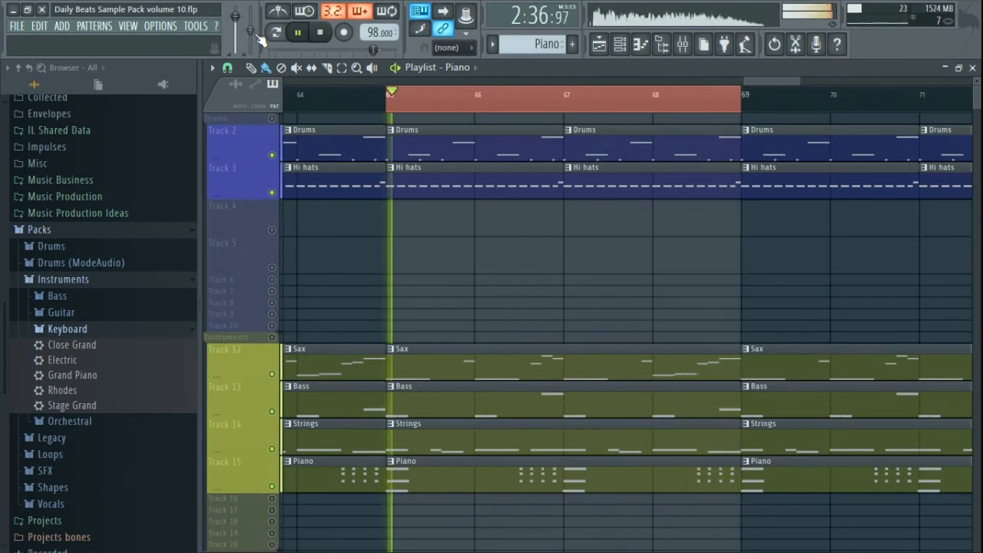
pyautogui.press('space')
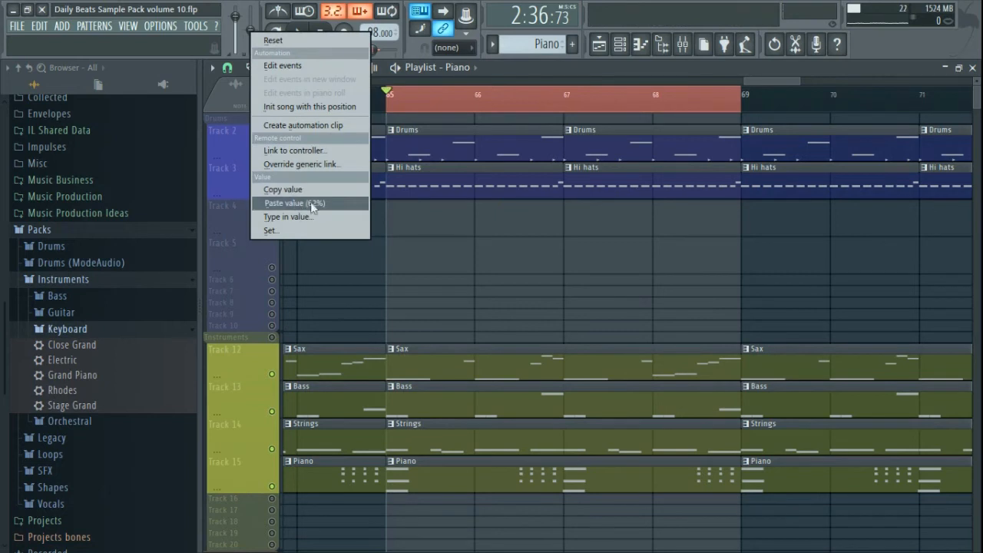
pyautogui.click(311, 205)
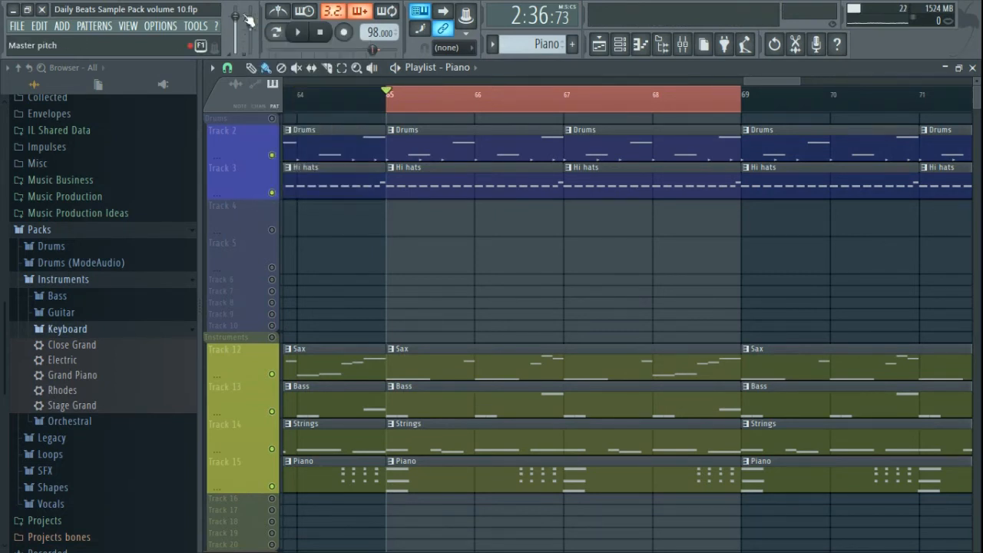
pyautogui.press('space')
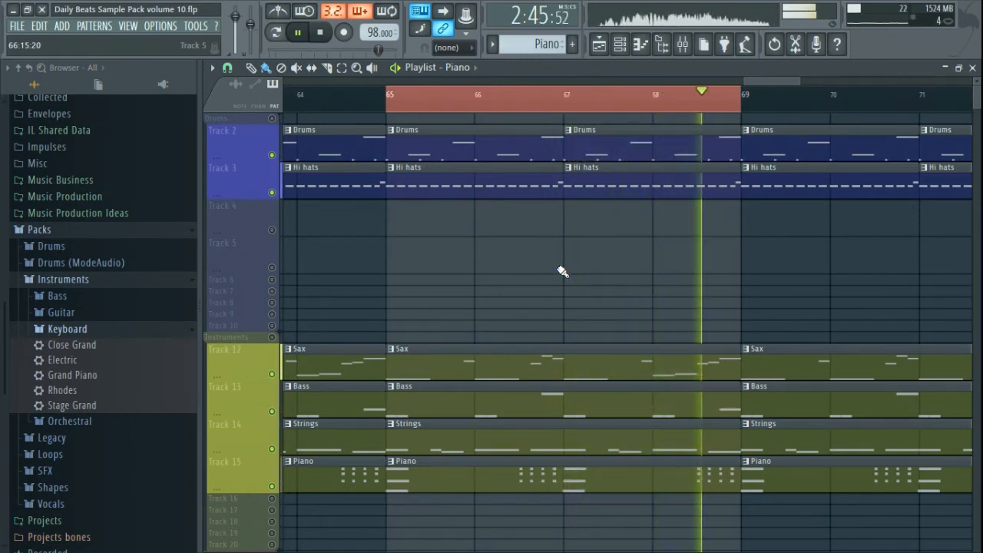
# - Stop playback, clear the bars 65–69 time selection, and bring the intro back into view
pyautogui.press('space')
pyautogui.scroll(-6, 510, 258)
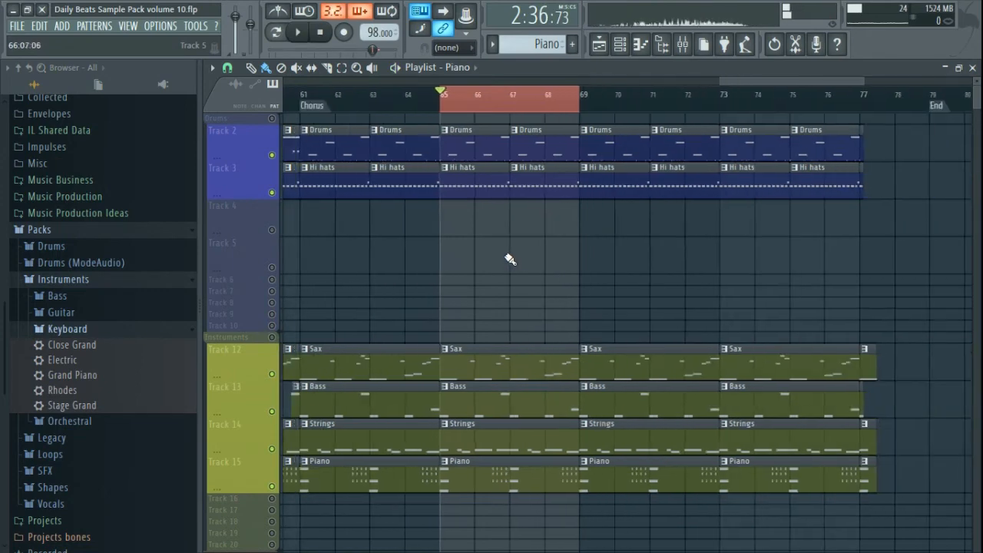
pyautogui.click(743, 101)
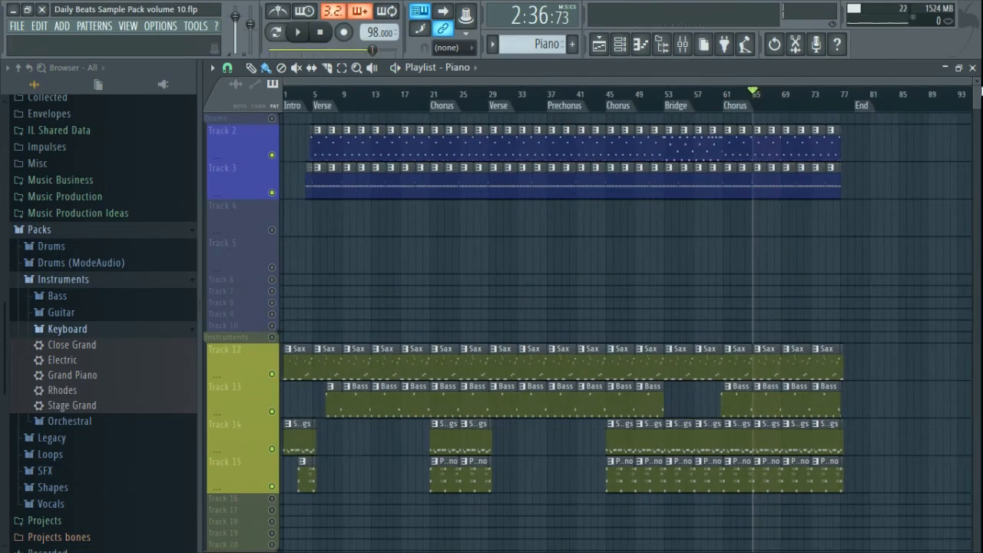
pyautogui.moveTo(965, 84); pyautogui.dragTo(384, 85)
pyautogui.click(557, 81)
pyautogui.scroll(5, 325, 139)
pyautogui.moveTo(326, 140); pyautogui.dragTo(519, 180)
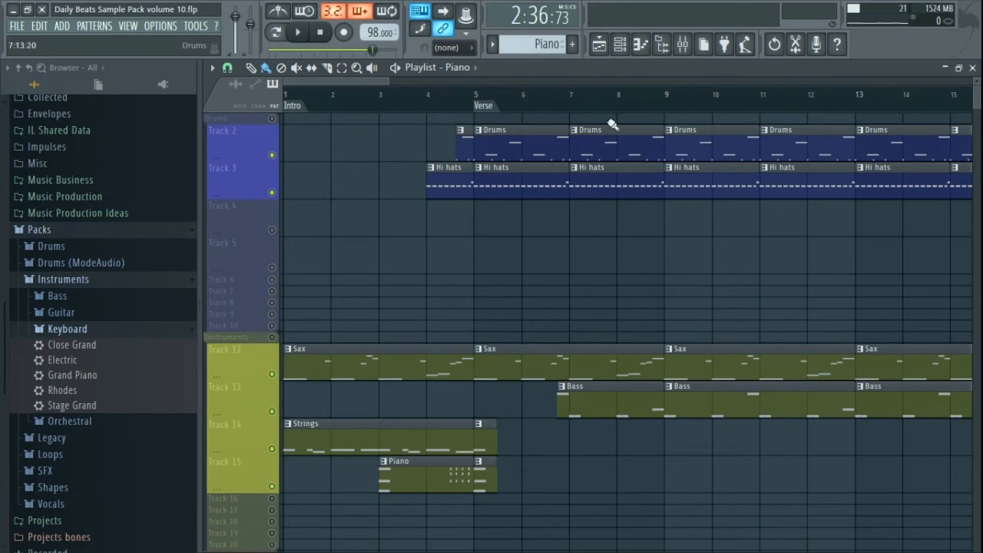
# - Copy the Drums clip to bar 3 on Track 2
pyautogui.moveTo(414, 141); pyautogui.dragTo(484, 184)
pyautogui.scroll(3, 457, 190)
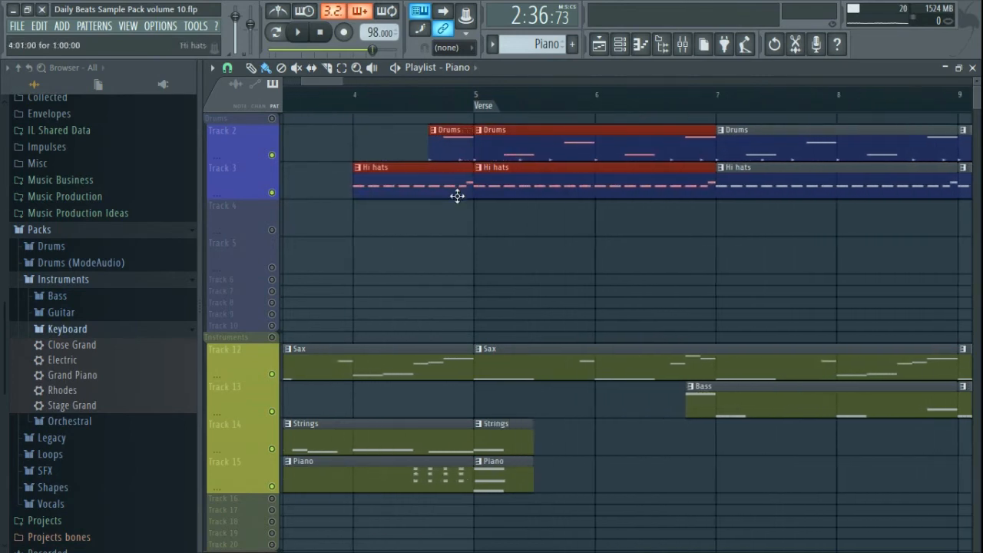
pyautogui.click(410, 240)
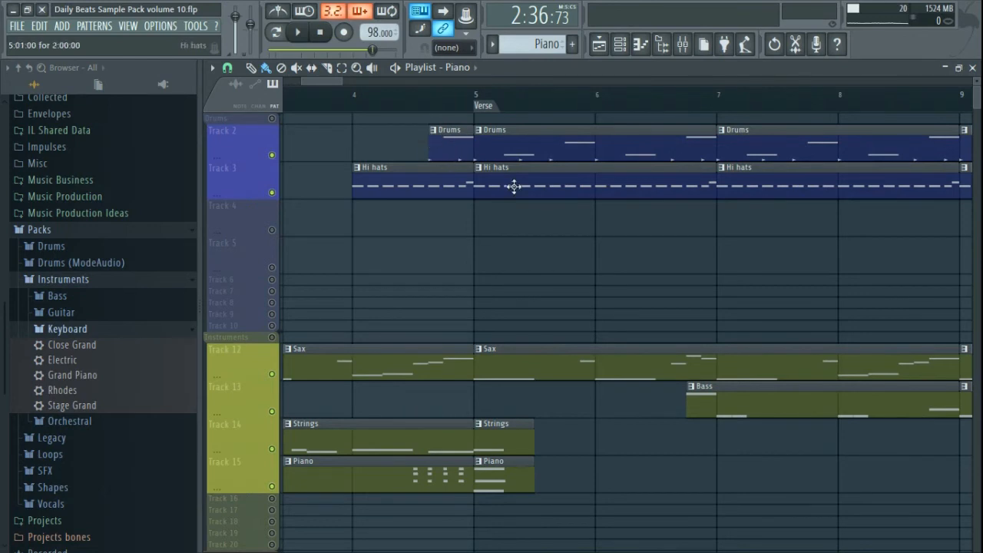
pyautogui.scroll(-5, 502, 291)
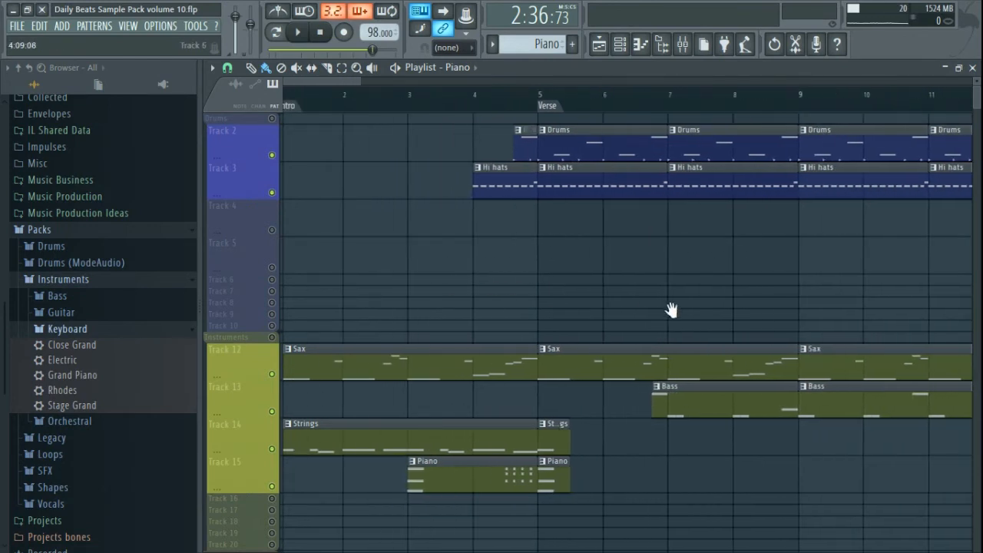
pyautogui.moveTo(610, 148); pyautogui.dragTo(491, 193)
pyautogui.scroll(5, 498, 201)
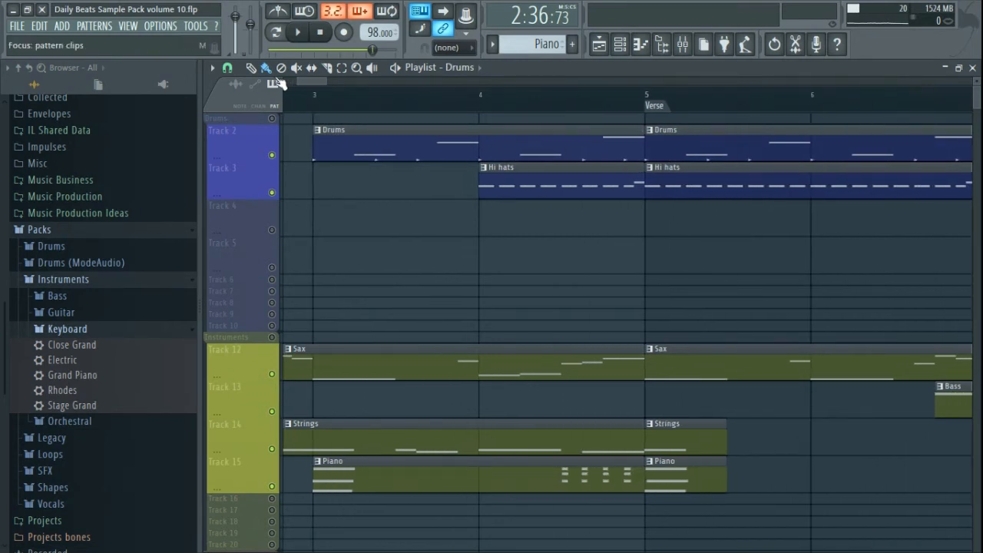
# - Set Snap to Step and trim the new Drums clip to start at bar 4.6
pyautogui.click(227, 67)
pyautogui.click(257, 204)
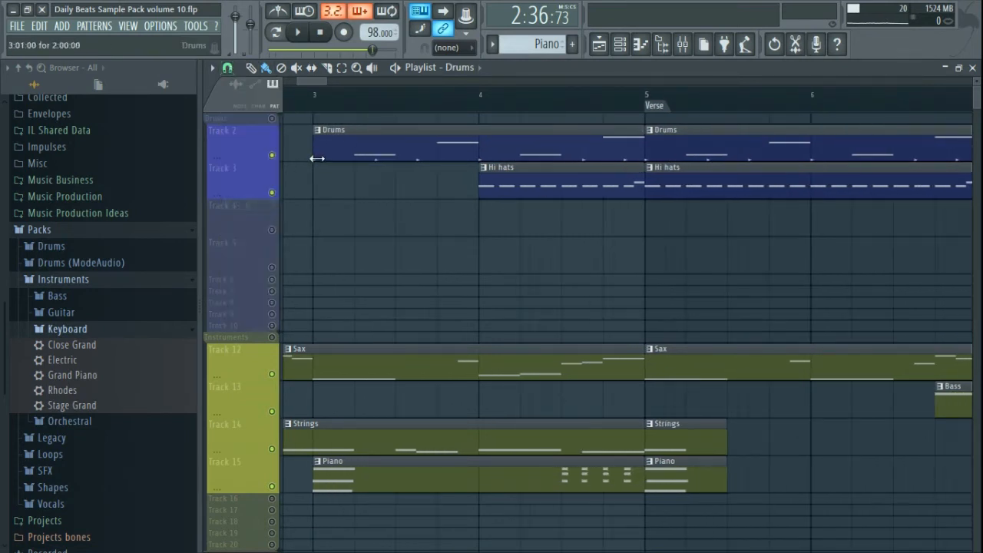
pyautogui.moveTo(317, 158); pyautogui.dragTo(585, 158)
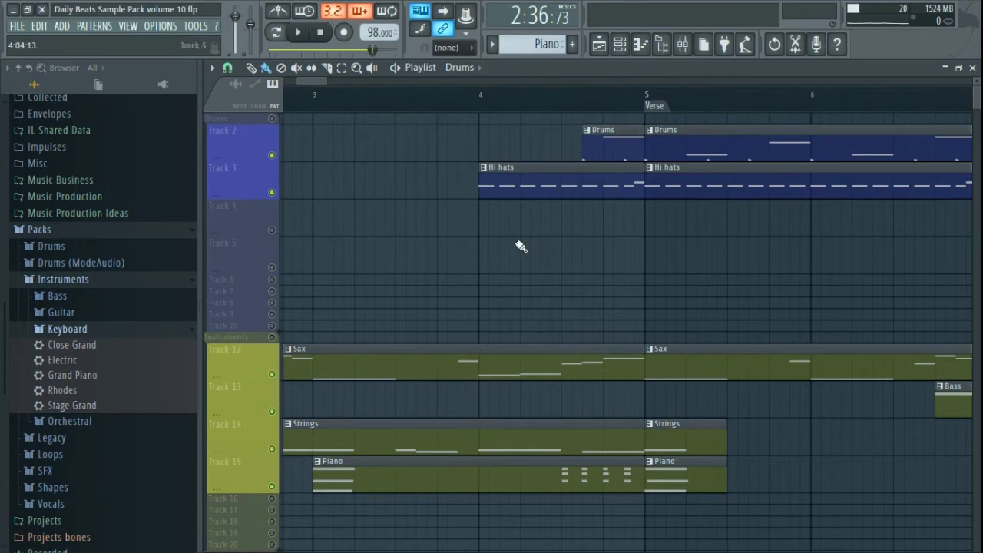
# - Play the intro from bar 3, stop, and save the project
pyautogui.click(324, 95)
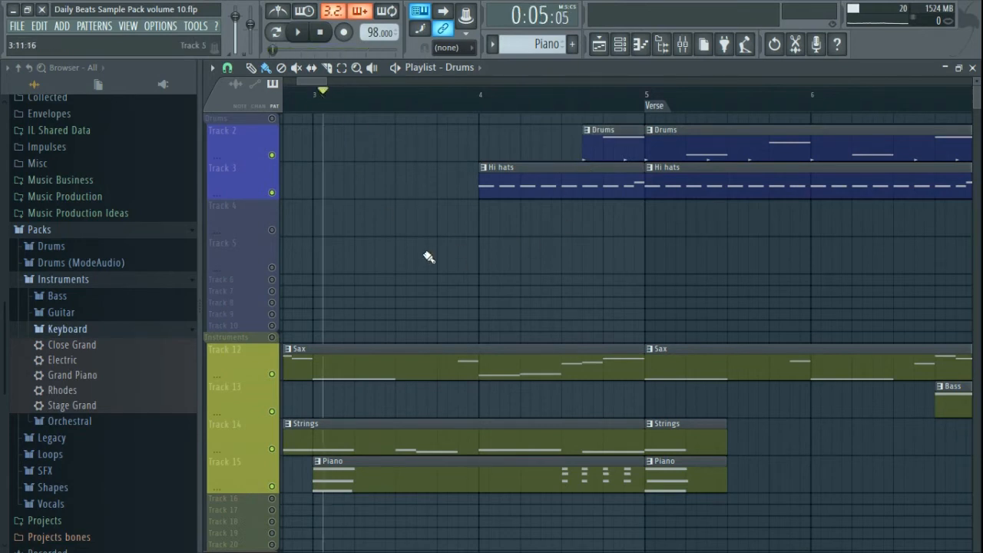
pyautogui.press('space')
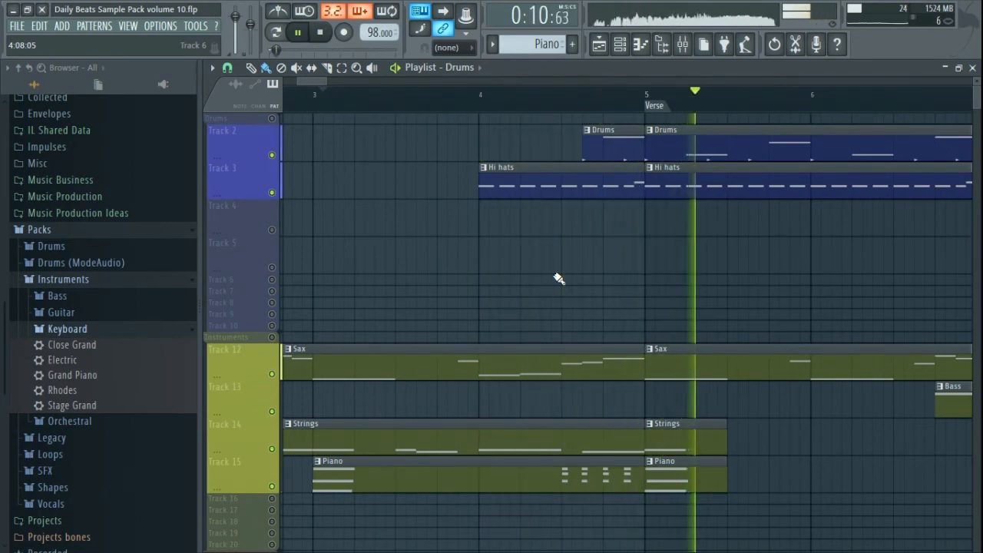
pyautogui.scroll(-5, 559, 279)
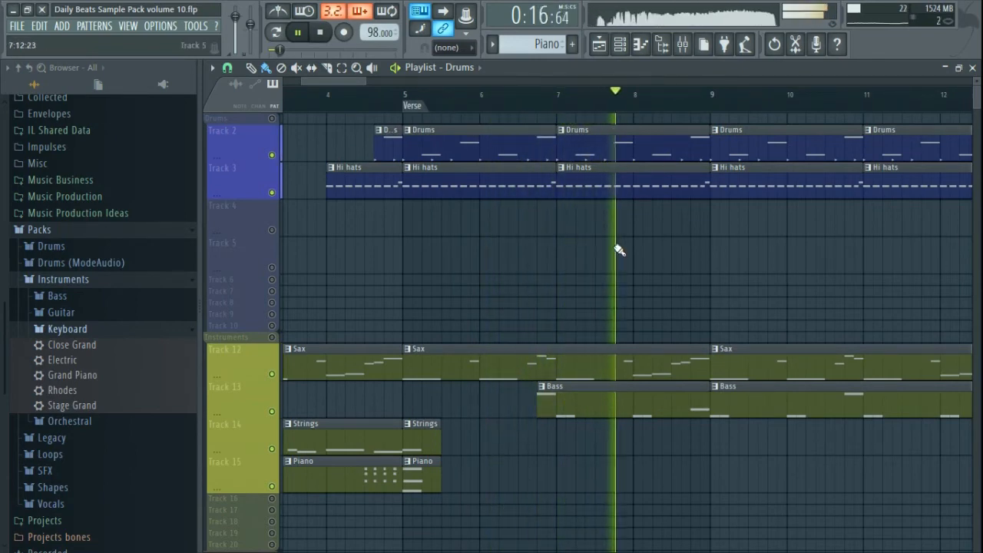
pyautogui.scroll(-5, 619, 249)
pyautogui.press('space')
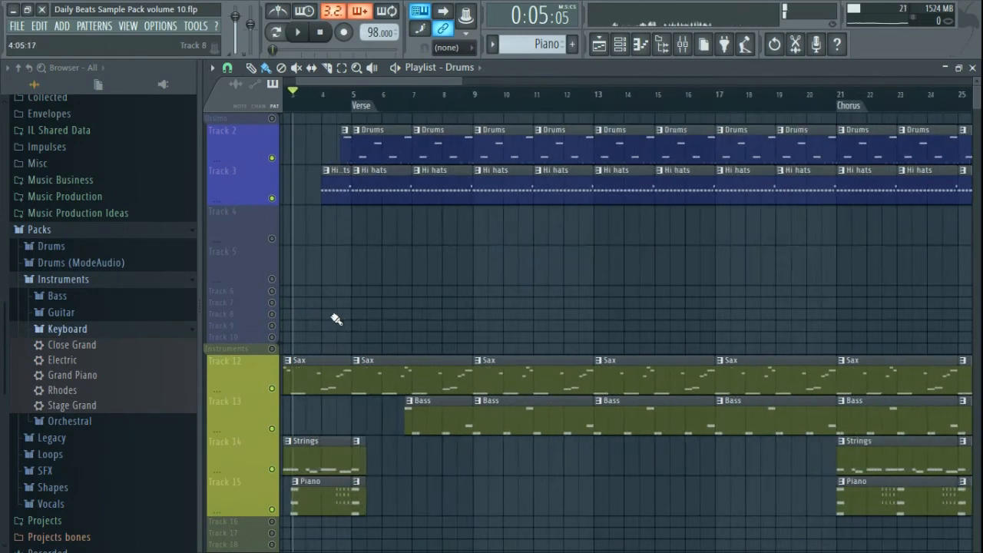
pyautogui.scroll(2, 336, 319)
pyautogui.hotkey('ctrl', 's')
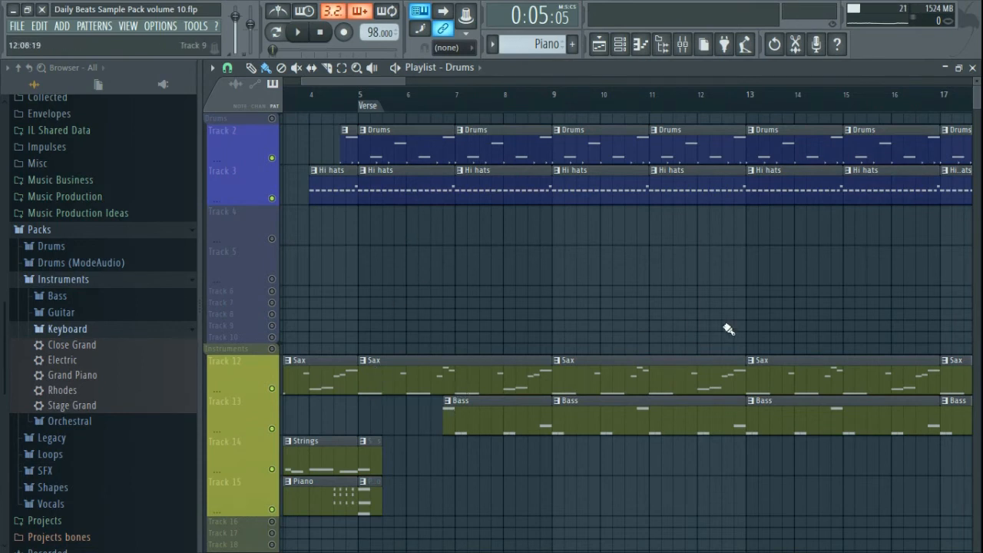
# - Pan and zoom the playlist to the Verse at bar 29
pyautogui.moveTo(743, 330)
pyautogui.mouseDown()
pyautogui.moveTo(403, 353)
pyautogui.moveTo(420, 351)
pyautogui.mouseUp()
pyautogui.moveTo(879, 328); pyautogui.dragTo(403, 355)
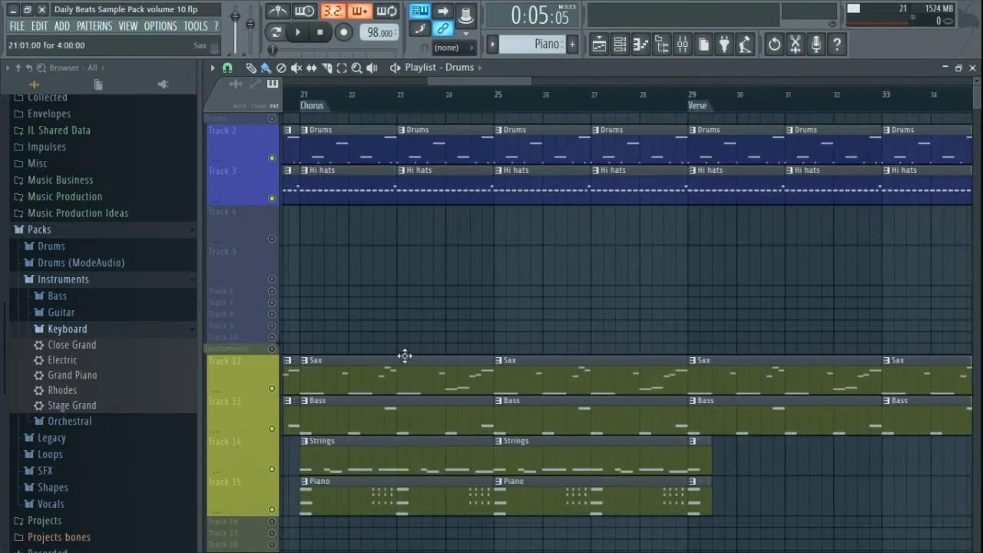
pyautogui.moveTo(502, 336); pyautogui.dragTo(577, 355)
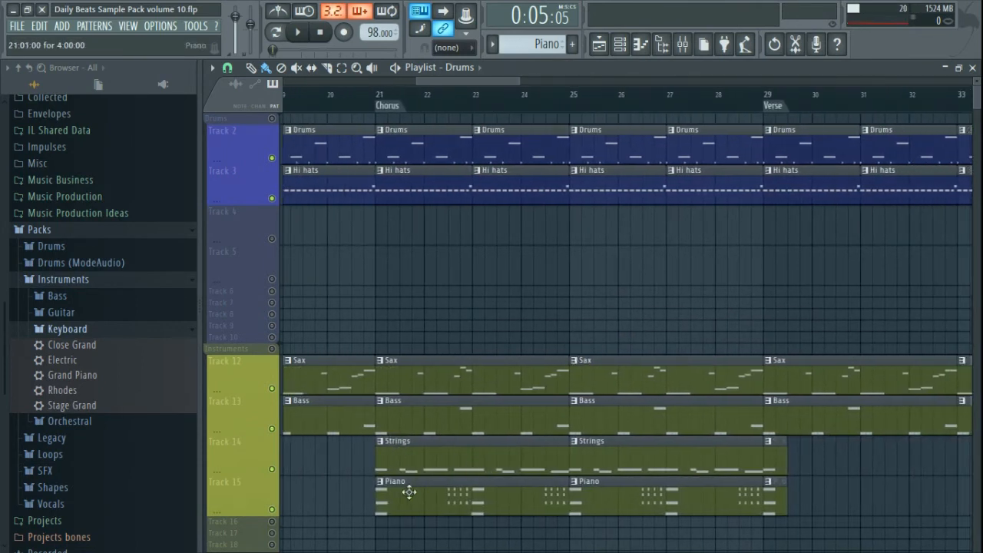
pyautogui.moveTo(753, 323); pyautogui.dragTo(452, 365)
pyautogui.scroll(3, 469, 344)
pyautogui.scroll(2, 470, 346)
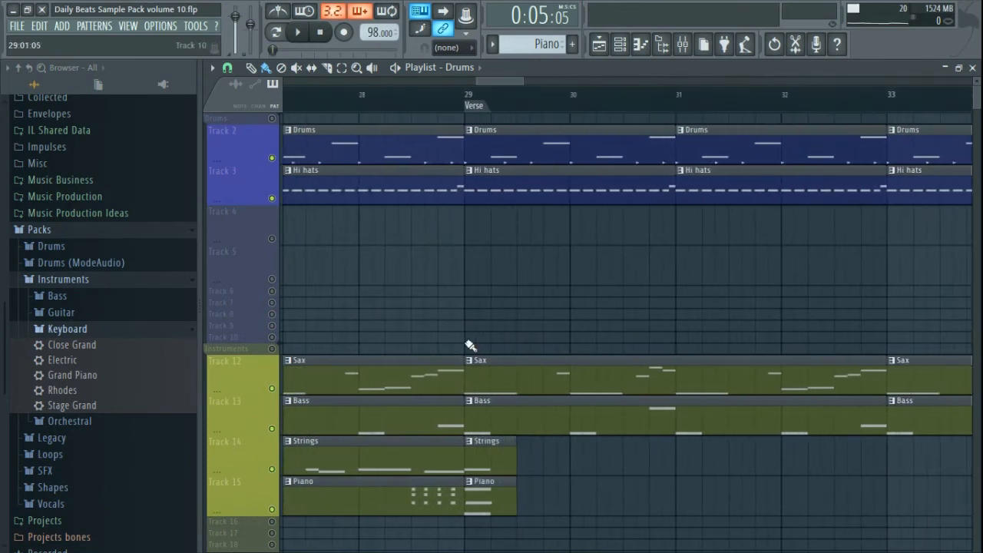
pyautogui.scroll(-3, 641, 394)
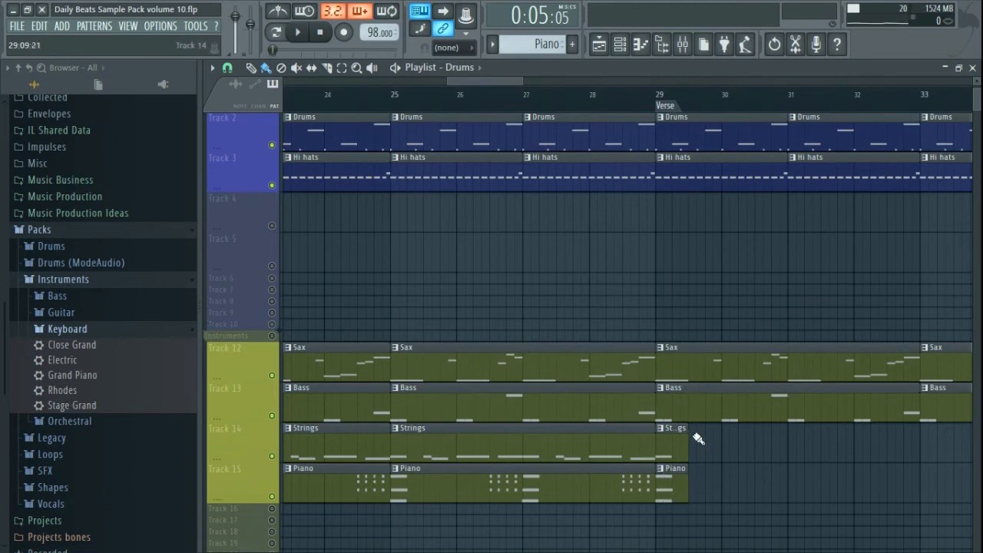
pyautogui.moveTo(783, 452); pyautogui.dragTo(622, 466)
pyautogui.scroll(-3, 526, 445)
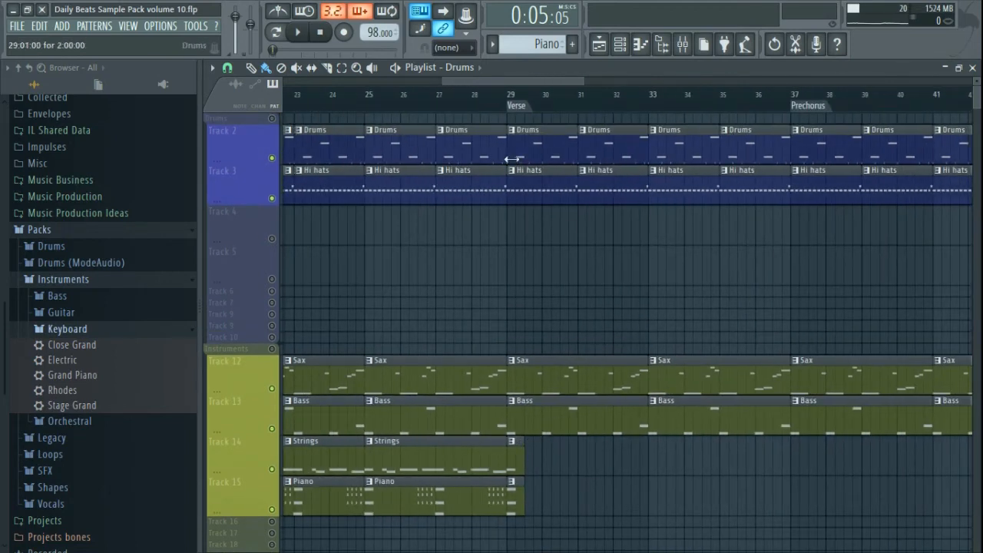
# - Cue playback at bar 27 and select the short Strings and Piano clips at bar 29
pyautogui.click(437, 93)
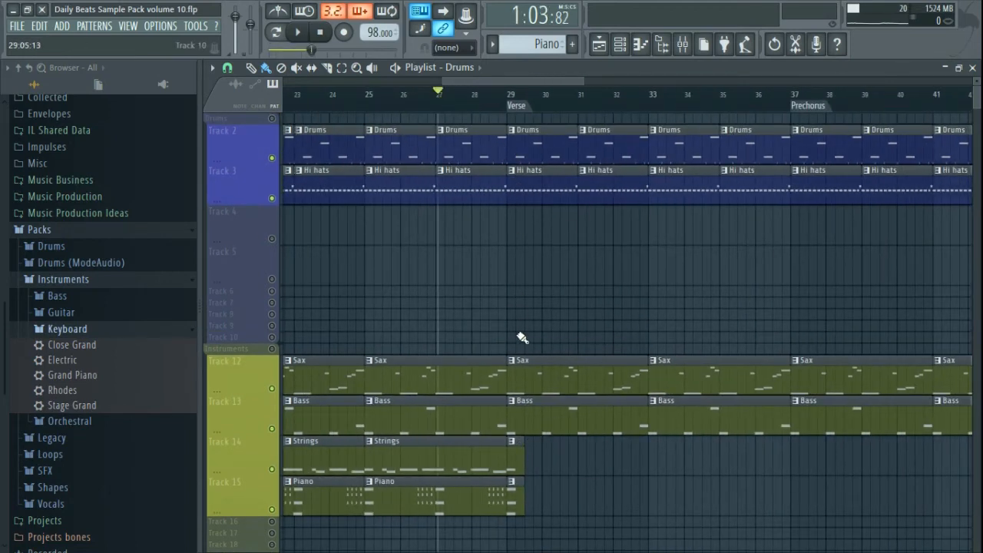
pyautogui.scroll(3, 521, 337)
pyautogui.moveTo(562, 460); pyautogui.dragTo(522, 506)
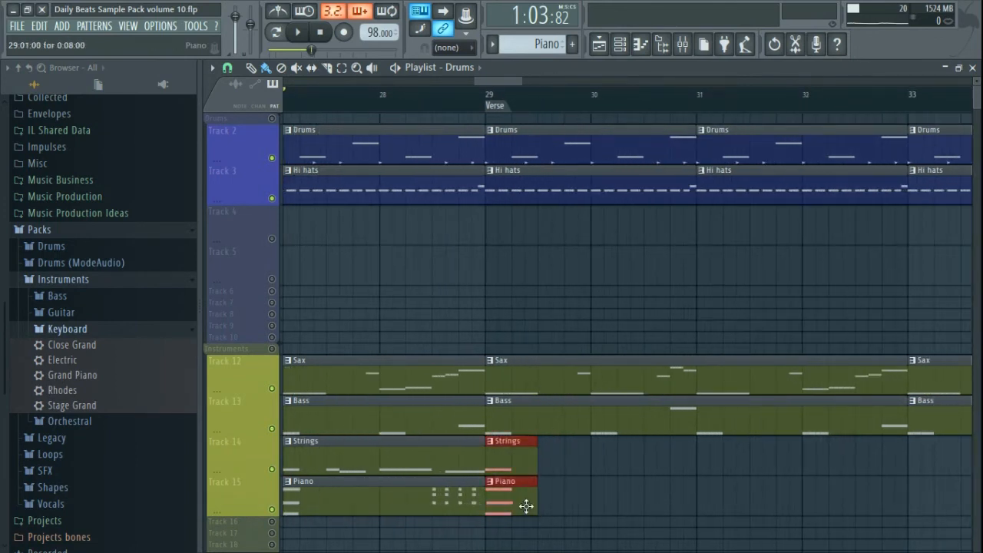
# - Delete the short Strings and Piano clips and play the transition from bar 27
pyautogui.press('Delete')
pyautogui.press('space')
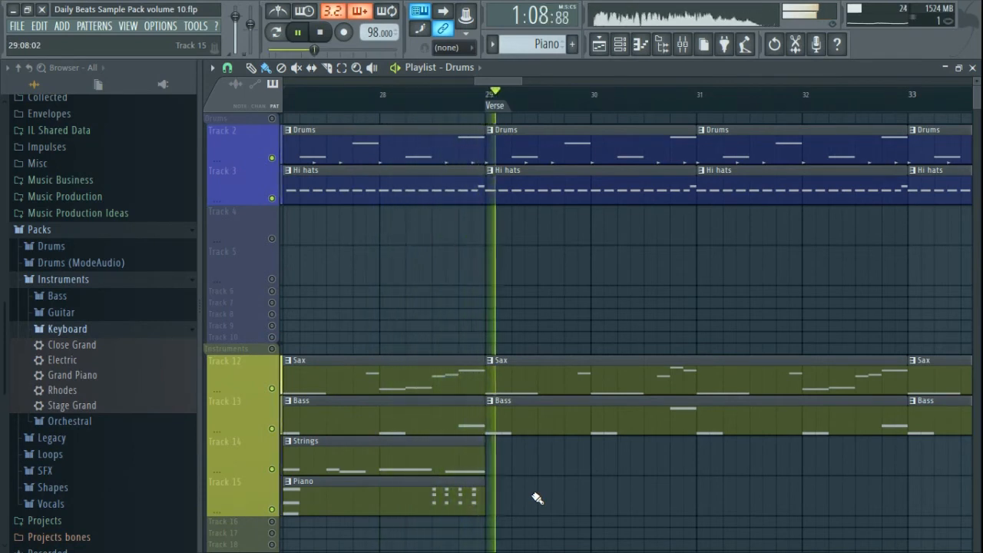
pyautogui.press('space')
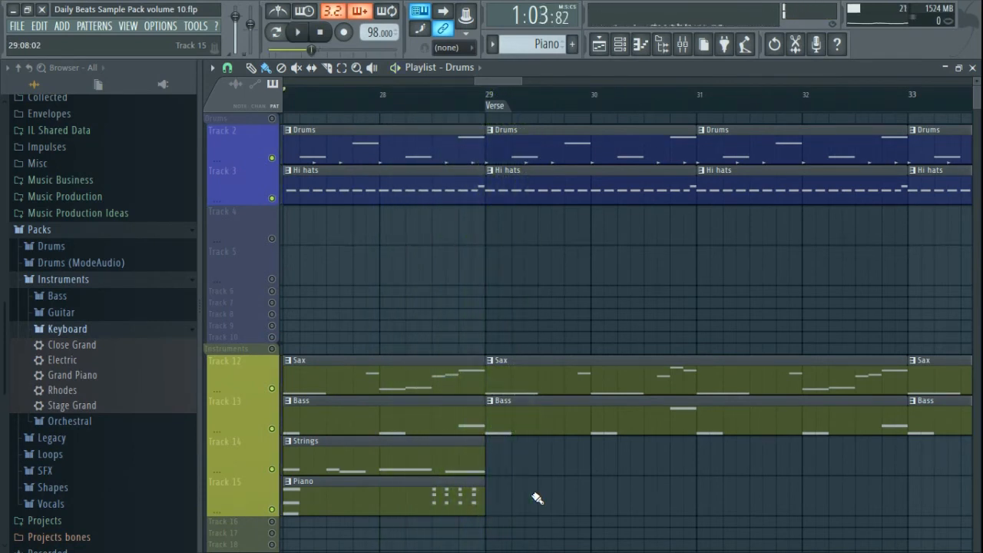
# - Copy the Strings and Piano clips from bar 25 to bar 29
pyautogui.hotkey('ctrl', 'v')
pyautogui.moveTo(414, 456); pyautogui.dragTo(512, 462)
pyautogui.scroll(-2, 512, 462)
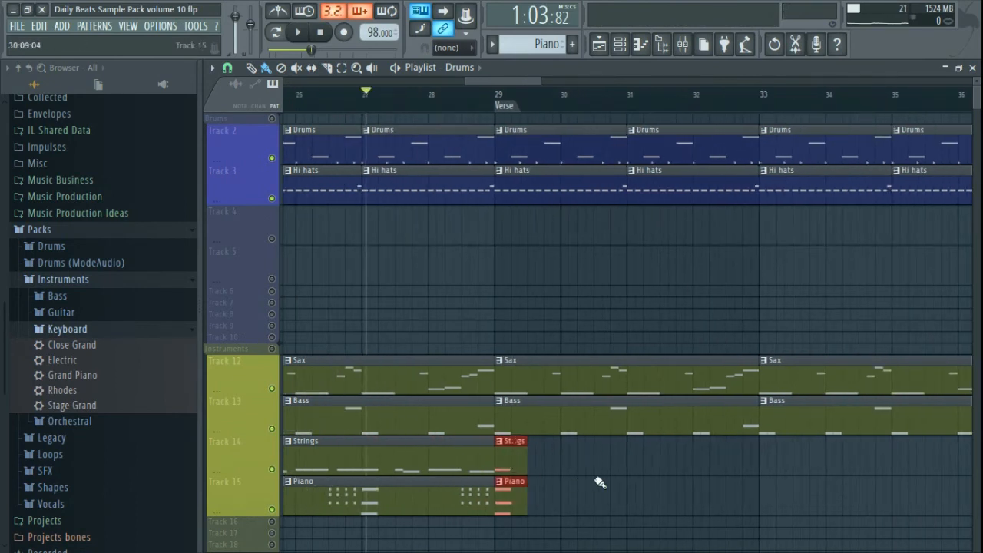
pyautogui.scroll(-1, 531, 492)
pyautogui.rightClick(522, 492)
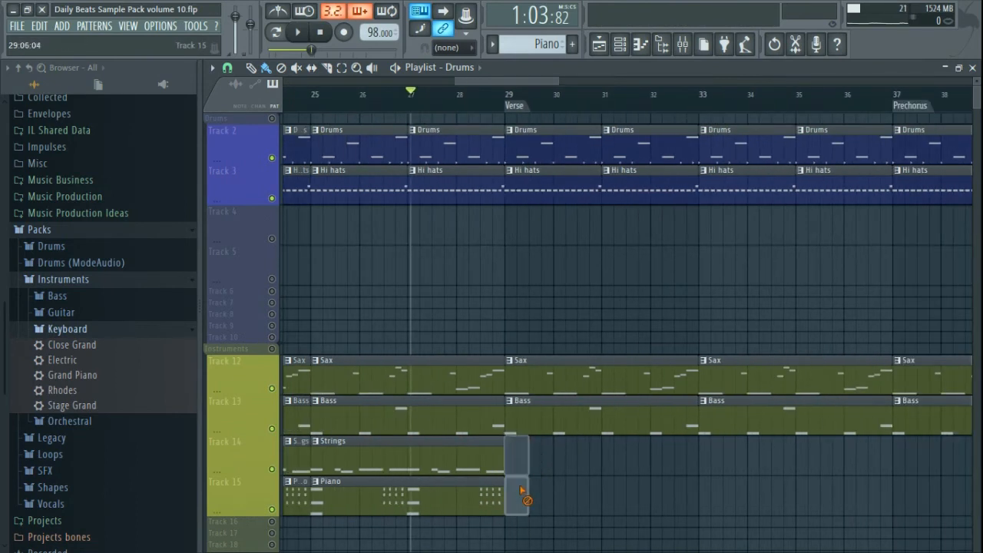
pyautogui.moveTo(520, 460); pyautogui.dragTo(397, 534)
pyautogui.moveTo(347, 472); pyautogui.dragTo(538, 469)
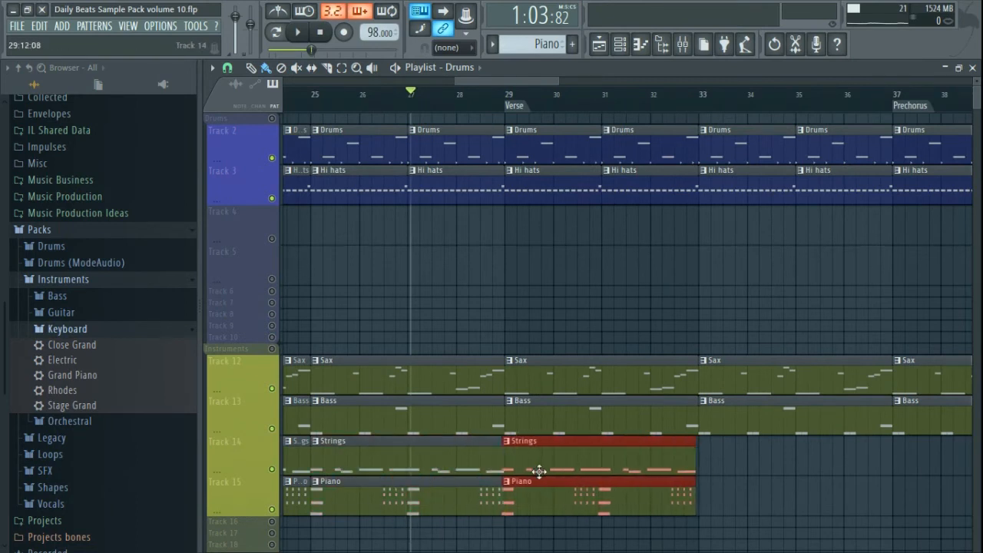
# - Shorten the copied clips to end just past bar 29, play the transition, and save
pyautogui.scroll(1, 498, 480)
pyautogui.scroll(3, 498, 480)
pyautogui.scroll(-2, 622, 494)
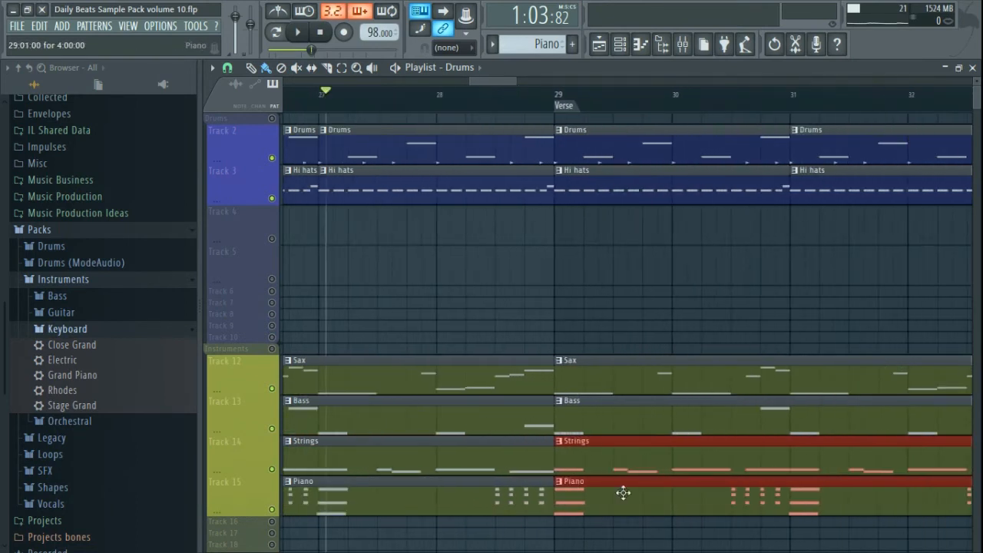
pyautogui.moveTo(805, 468); pyautogui.dragTo(405, 496)
pyautogui.keyDown('ctrl'); pyautogui.click(483, 465); pyautogui.keyUp('ctrl')
pyautogui.keyDown('ctrl'); pyautogui.click(461, 448); pyautogui.keyUp('ctrl')
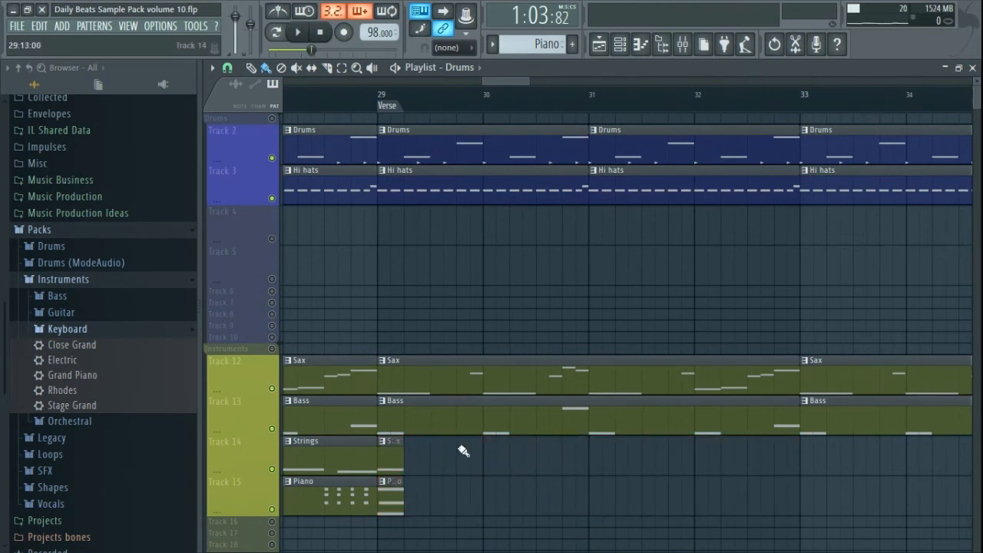
pyautogui.scroll(-2, 424, 471)
pyautogui.press('space')
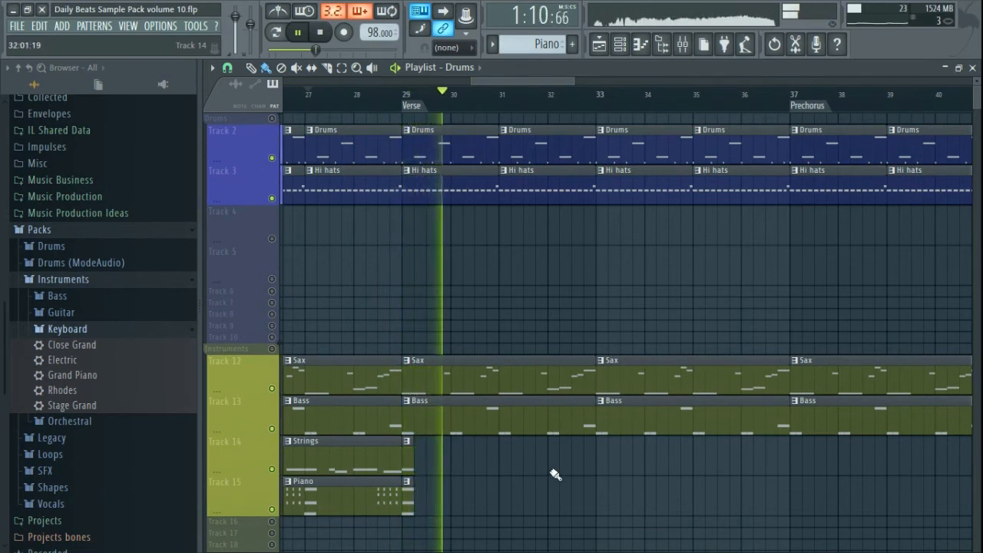
pyautogui.hotkey('ctrl', 's')
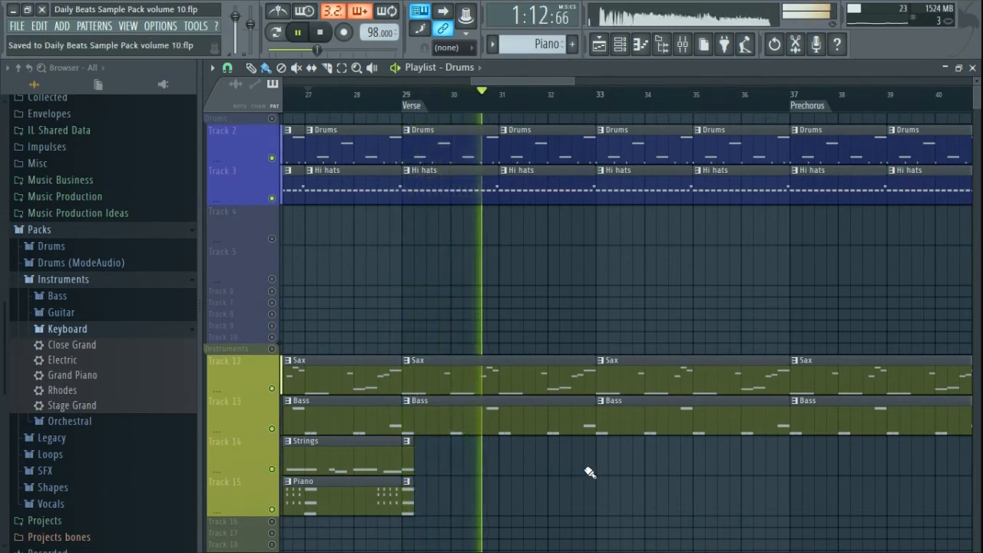
# - Stop playback, scroll the playlist to bars 51–64, and cue the song position near bar 52
pyautogui.press('space')
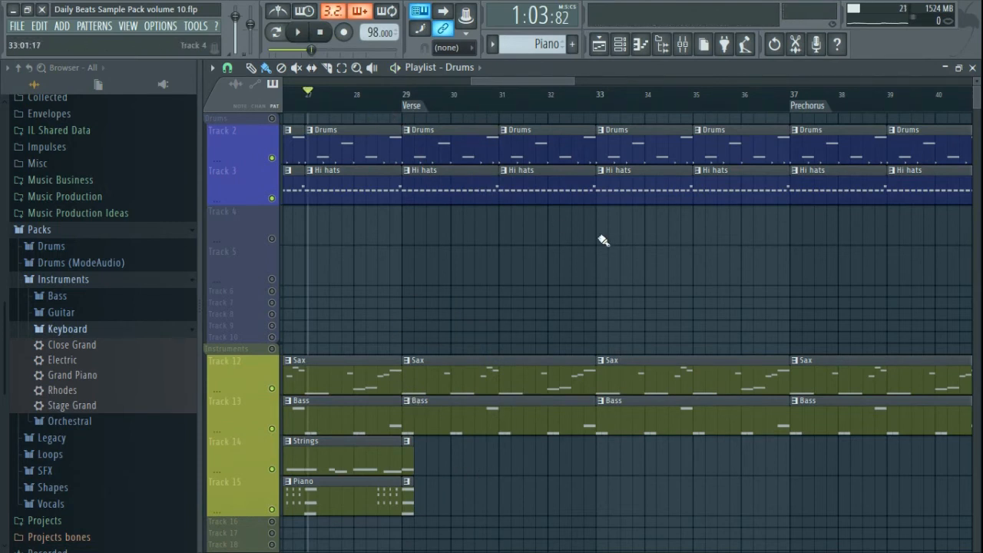
pyautogui.moveTo(786, 257); pyautogui.dragTo(482, 307)
pyautogui.moveTo(826, 276); pyautogui.dragTo(423, 303)
pyautogui.moveTo(746, 290); pyautogui.dragTo(629, 315)
pyautogui.moveTo(709, 301); pyautogui.dragTo(456, 315)
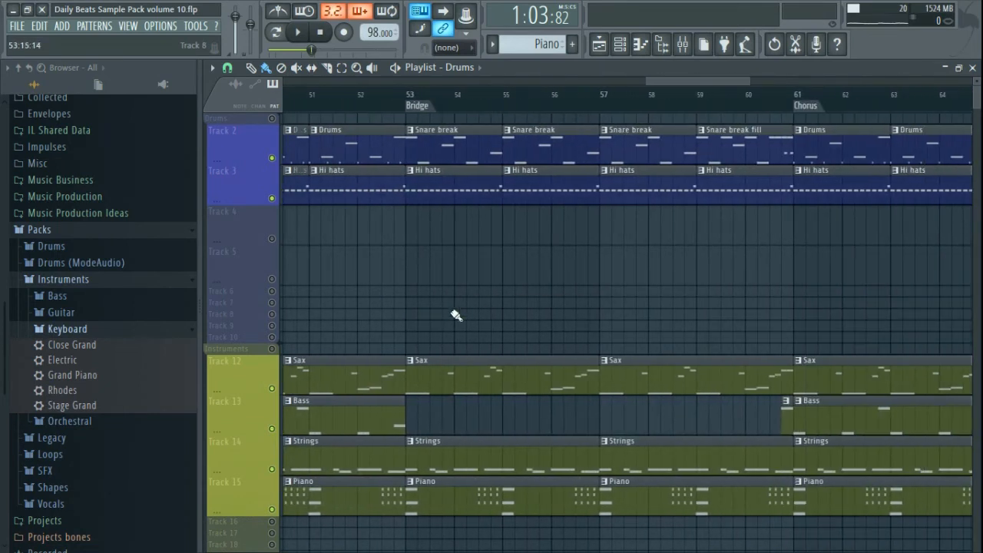
pyautogui.click(346, 95)
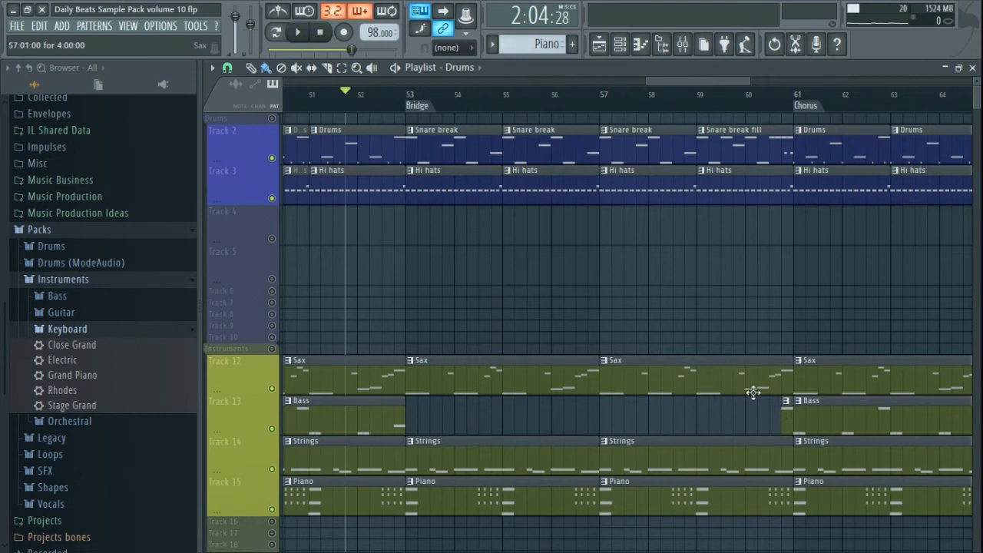
# - Nudge the short Bass slice before the Chorus, select Snare break, and check its Smile drum loop channel
pyautogui.moveTo(786, 425)
pyautogui.mouseDown()
pyautogui.moveTo(688, 434)
pyautogui.moveTo(785, 433)
pyautogui.mouseUp()
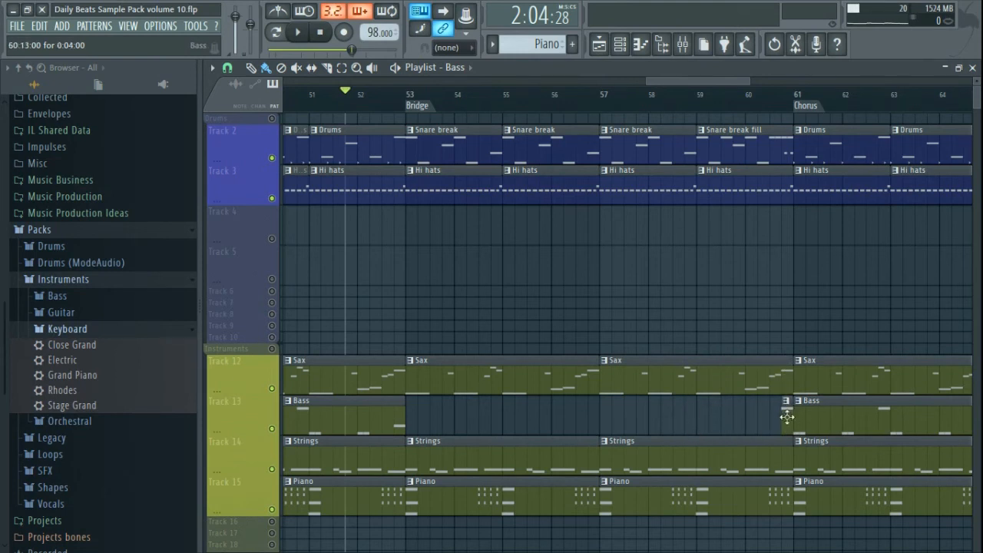
pyautogui.click(434, 148)
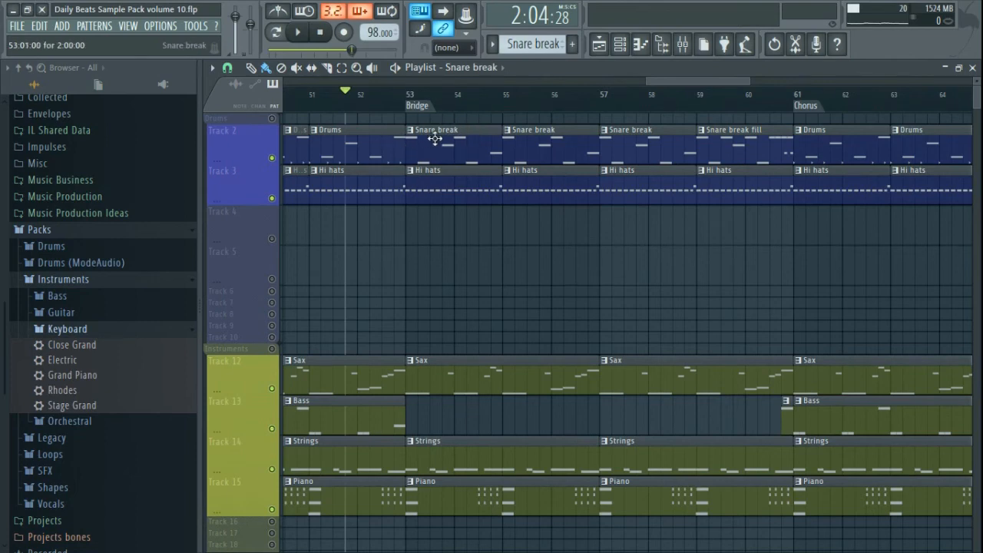
pyautogui.click(620, 45)
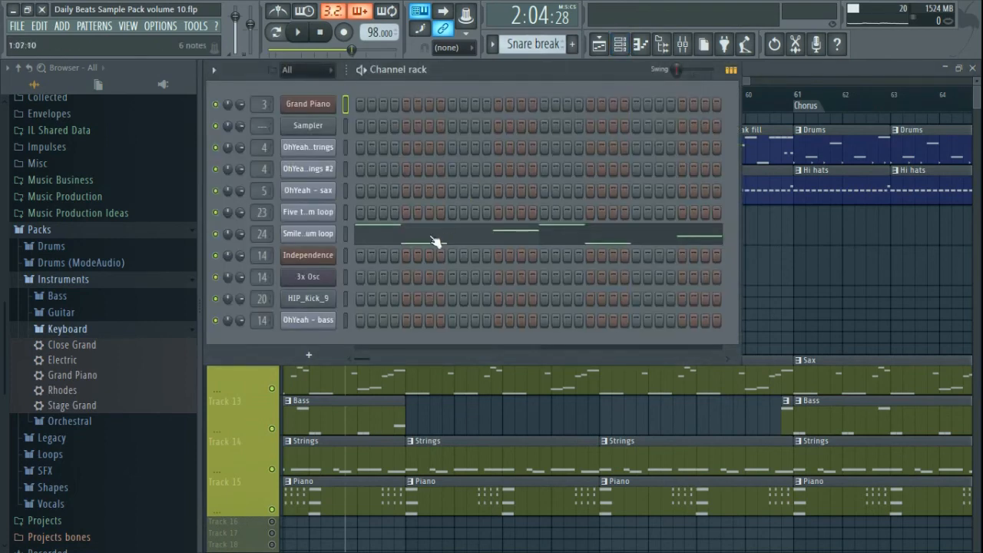
pyautogui.click(308, 233)
pyautogui.press('Escape')
# - Inspect a Marker #18 note in Snare break's Smile drum loop piano roll, leaving it unchanged
pyautogui.click(519, 238)
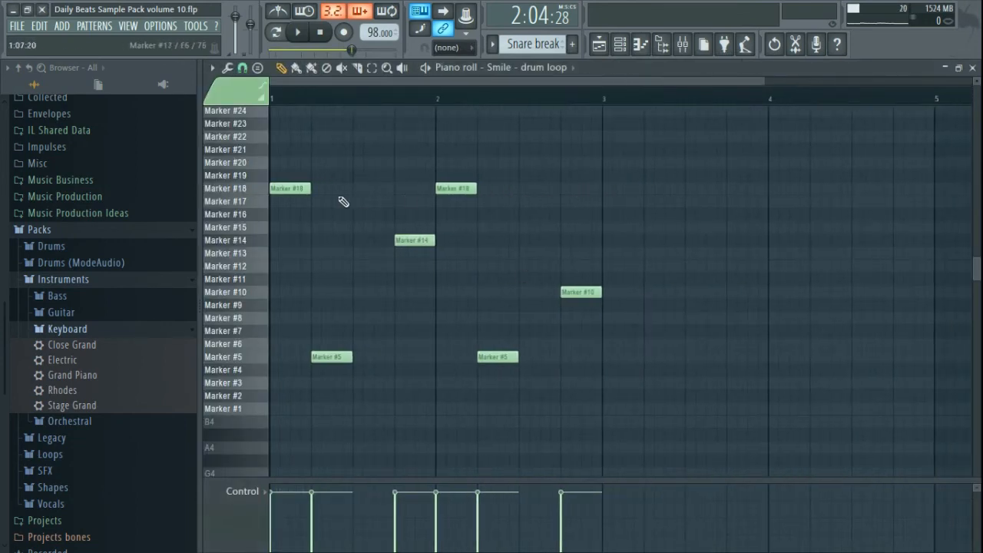
pyautogui.doubleClick(289, 188)
pyautogui.press('Escape')
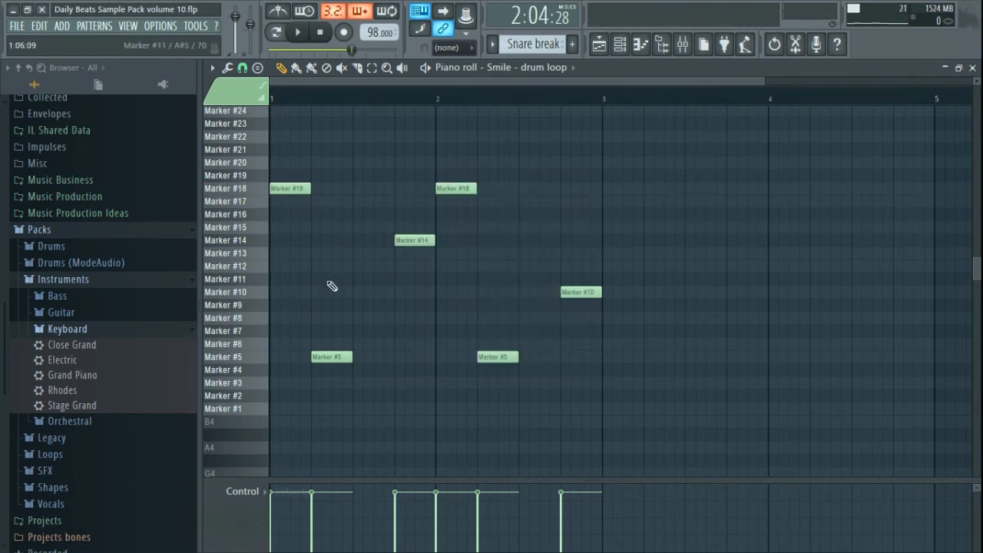
pyautogui.click(972, 68)
pyautogui.click(800, 67)
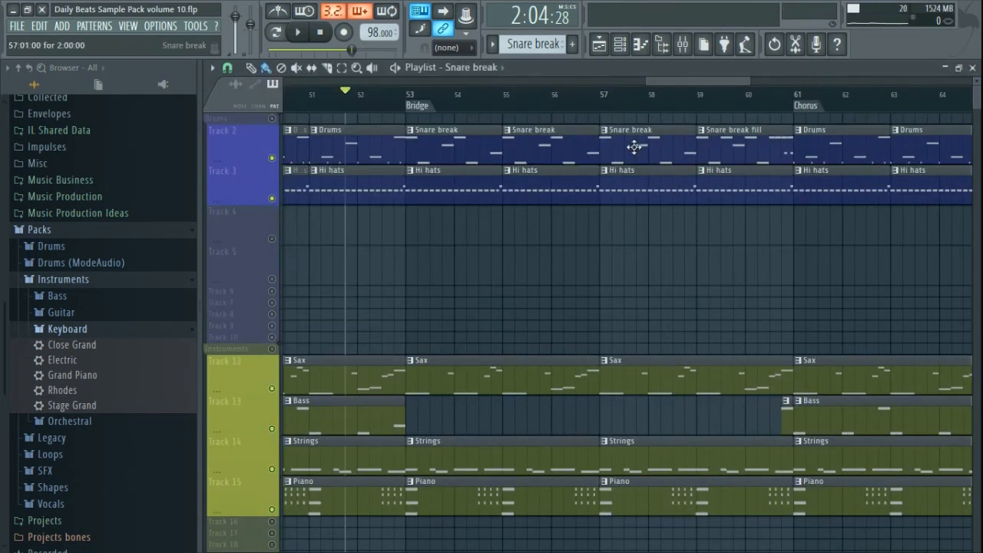
# - Select Snare break fill and inspect its last six Smile drum loop notes without changing them
pyautogui.click(767, 147)
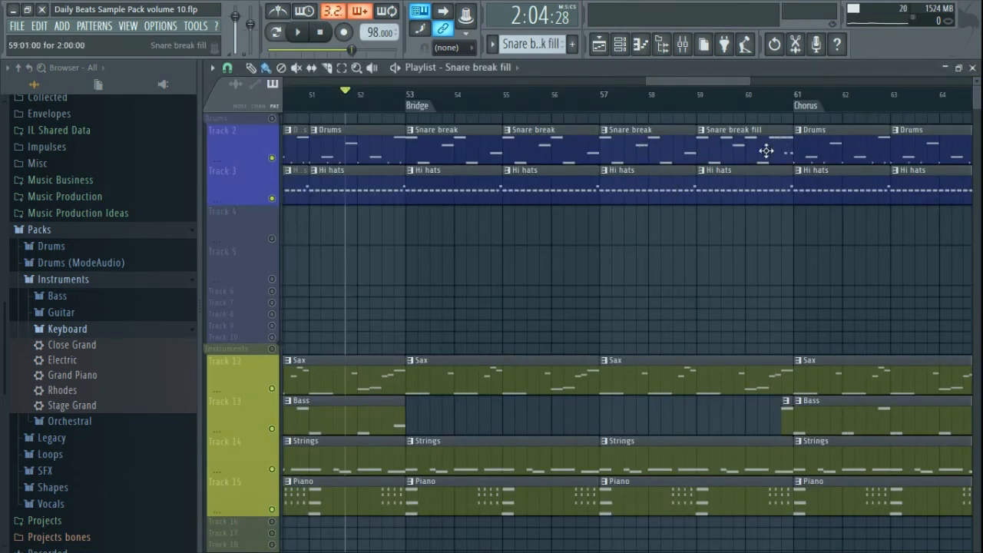
pyautogui.click(629, 44)
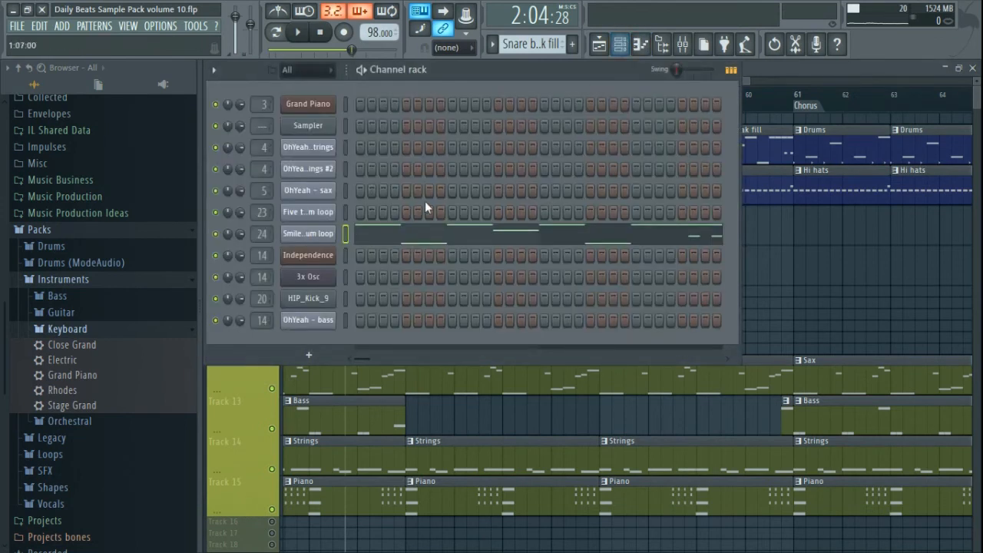
pyautogui.click(568, 245)
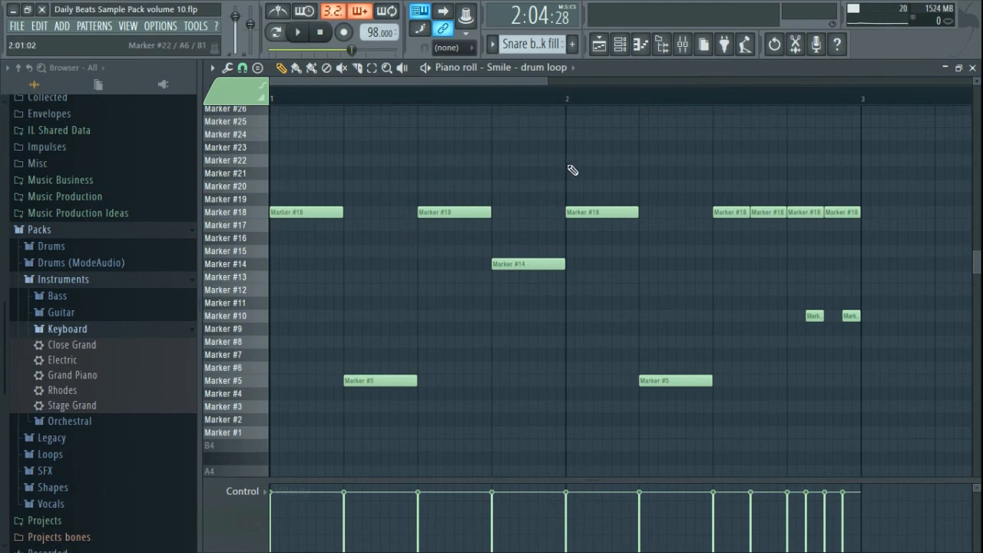
pyautogui.moveTo(883, 167); pyautogui.dragTo(715, 334)
pyautogui.rightClick(749, 263)
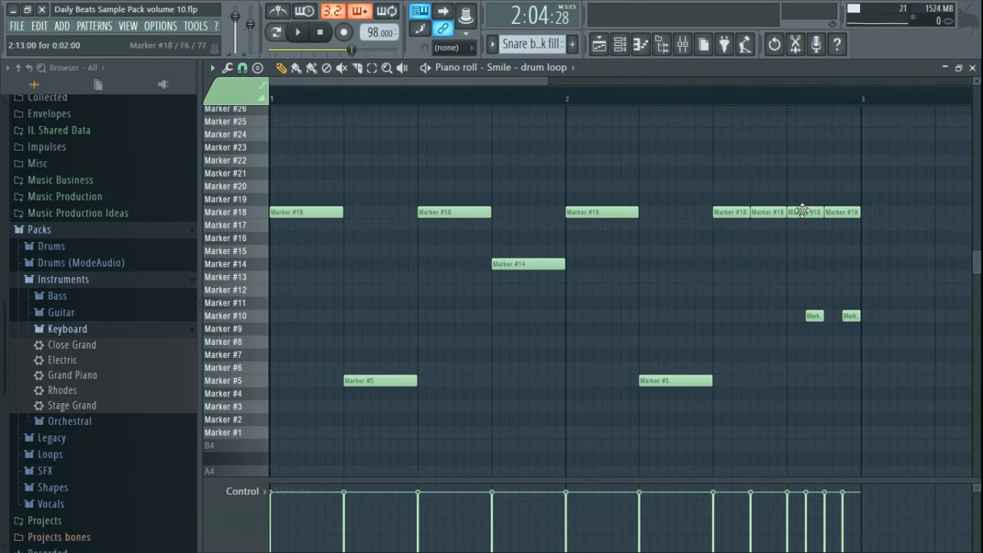
pyautogui.click(972, 67)
pyautogui.click(798, 71)
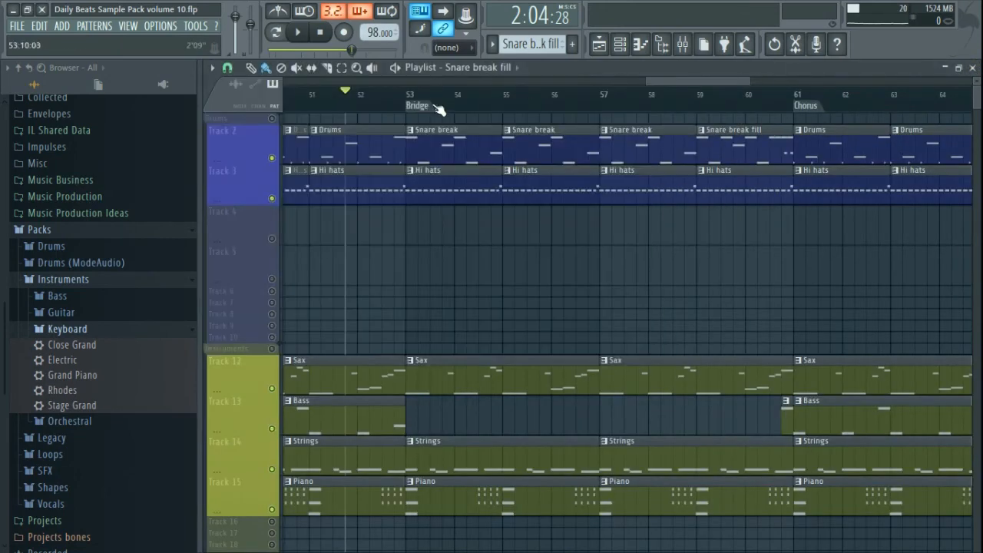
# - Play the Bridge from bar 52 while browsing into Daily Beats Sample Pack Volume 10, then stop
pyautogui.click(299, 36)
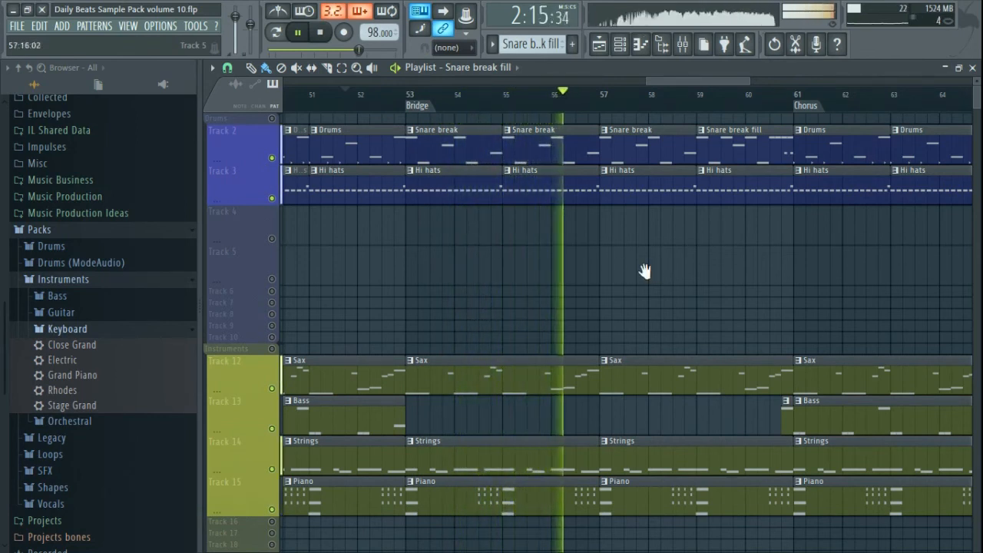
pyautogui.moveTo(642, 269); pyautogui.dragTo(576, 298)
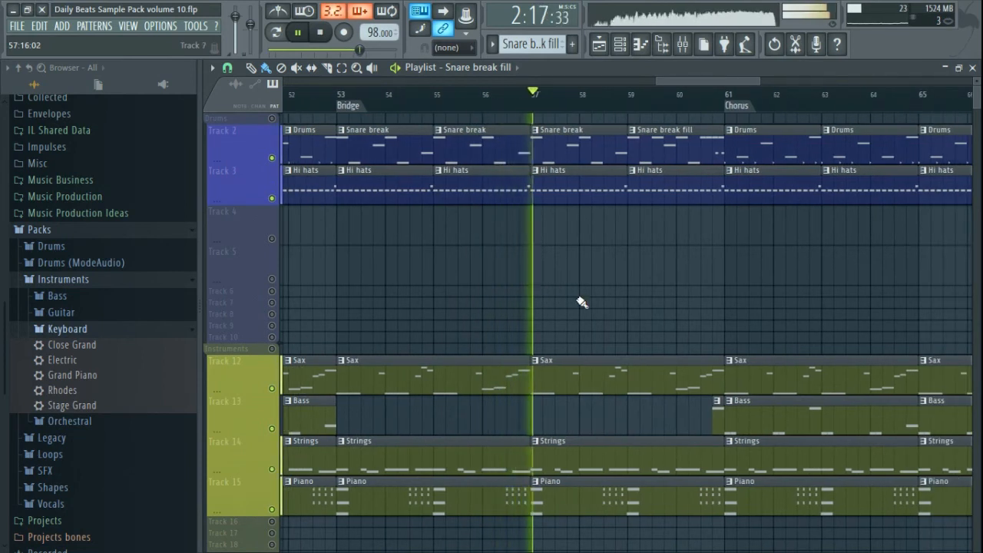
pyautogui.click(60, 234)
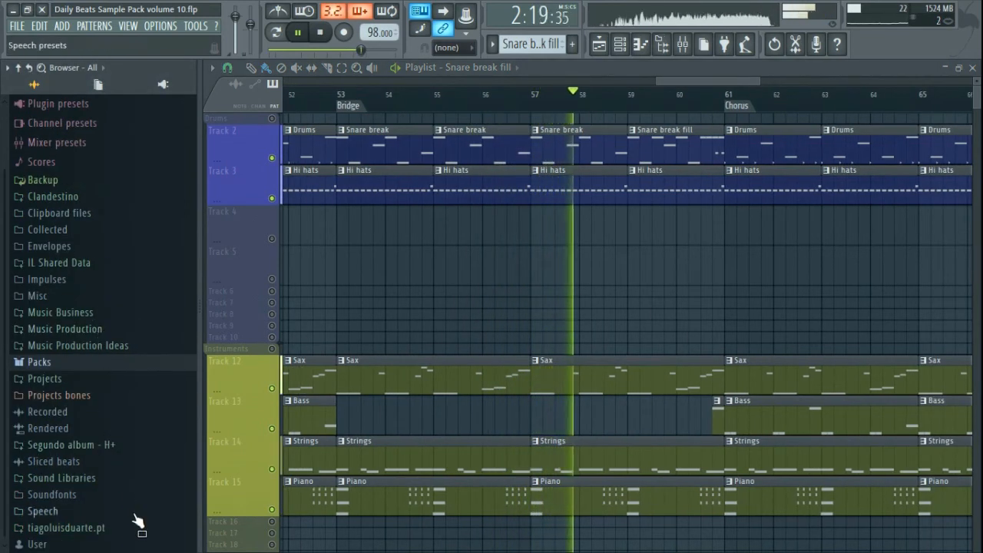
pyautogui.click(113, 530)
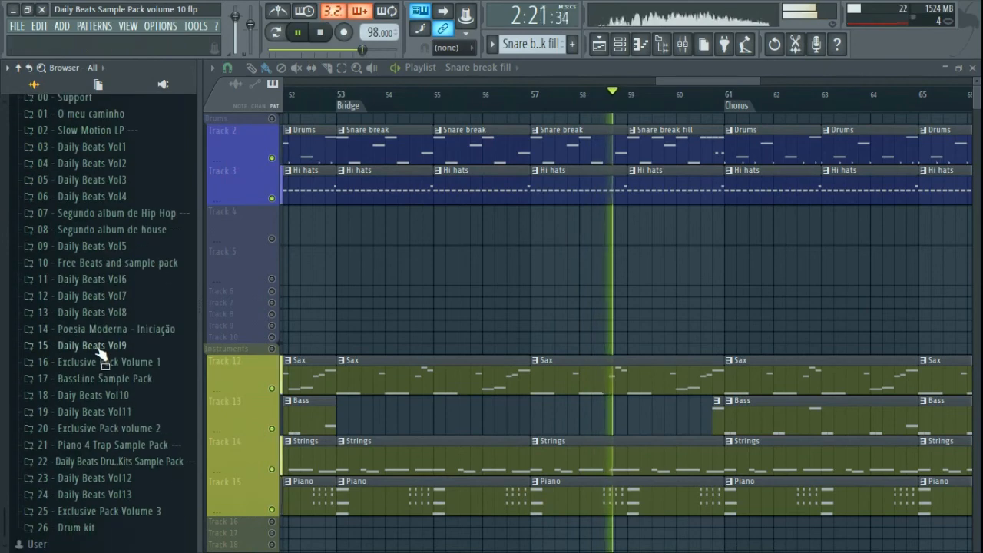
pyautogui.click(117, 397)
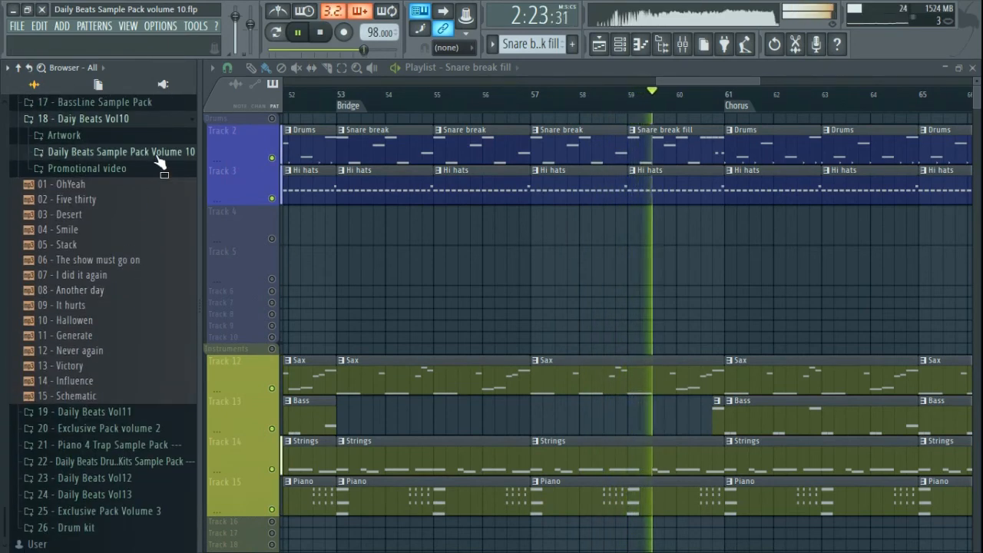
pyautogui.click(157, 153)
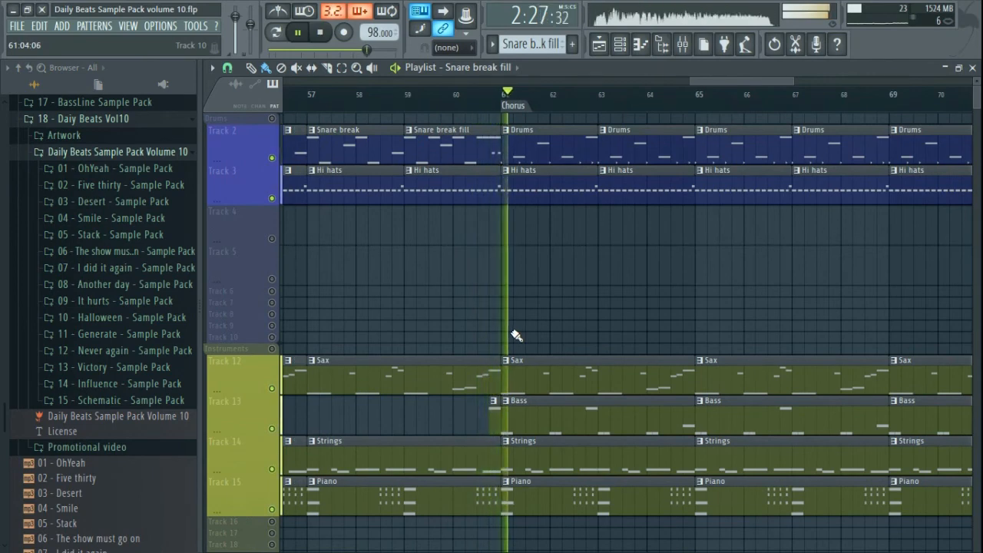
pyautogui.scroll(-3, 516, 336)
pyautogui.scroll(-2, 514, 335)
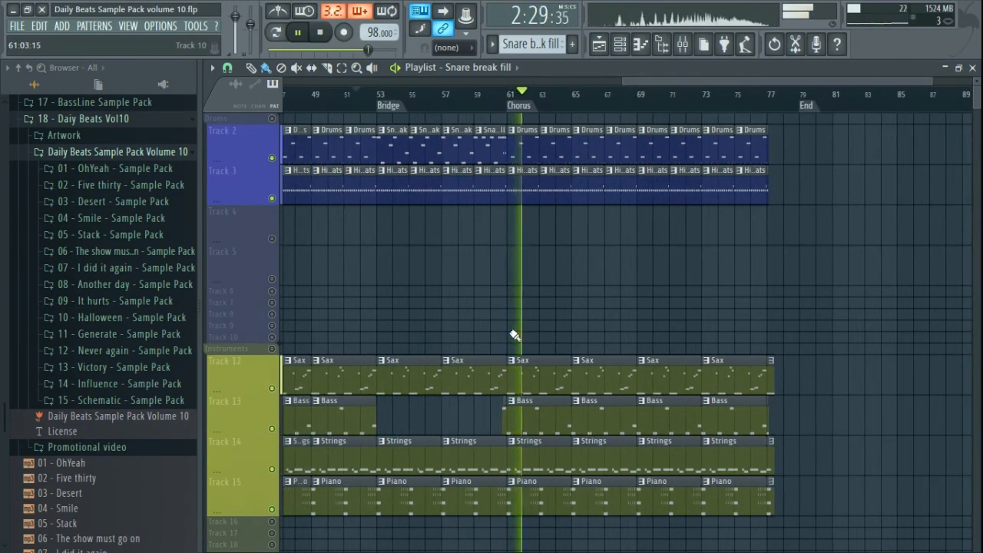
pyautogui.press('space')
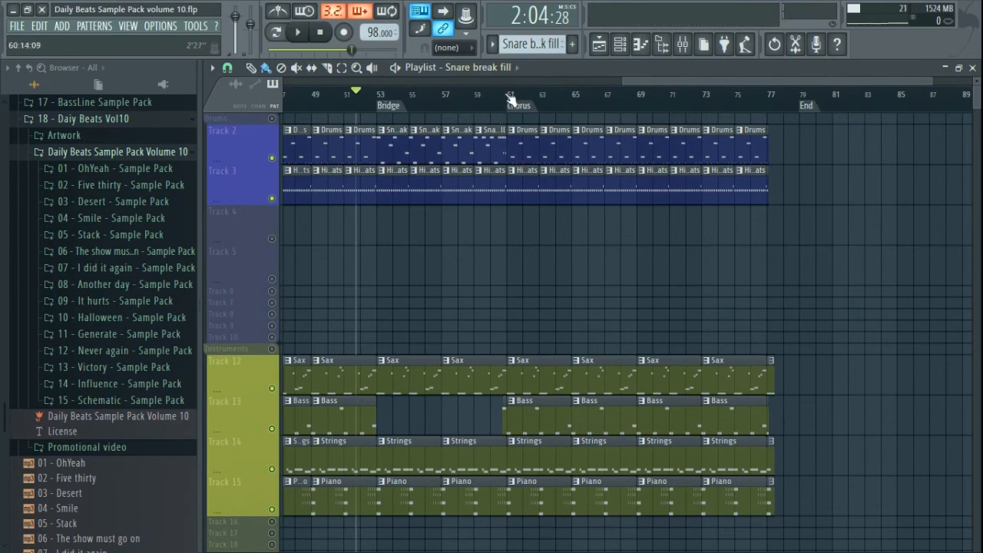
pyautogui.scroll(6, 764, 247)
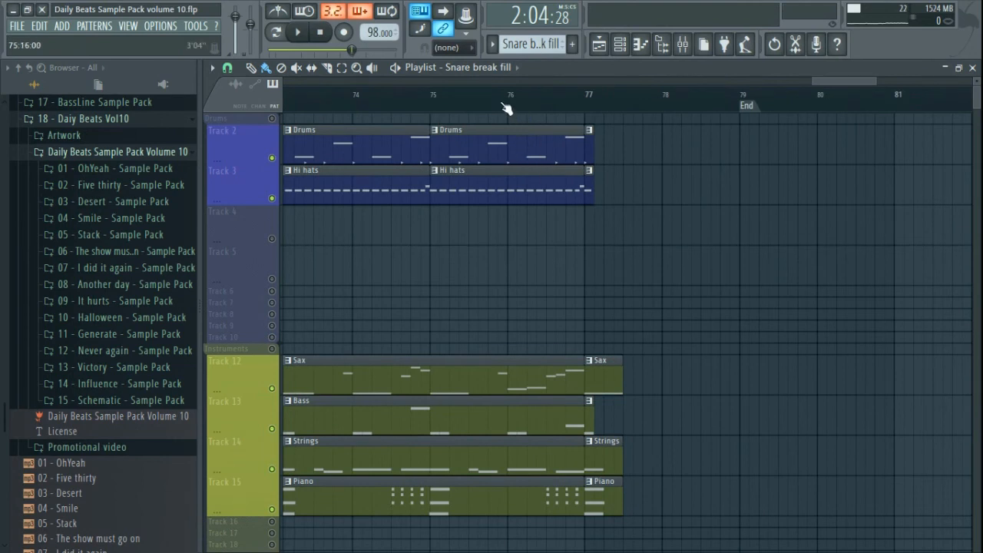
# - Audition the song's ending from bar 75 with the last Drums and Hi hats clips selected
pyautogui.click(436, 96)
pyautogui.moveTo(443, 96); pyautogui.dragTo(435, 98)
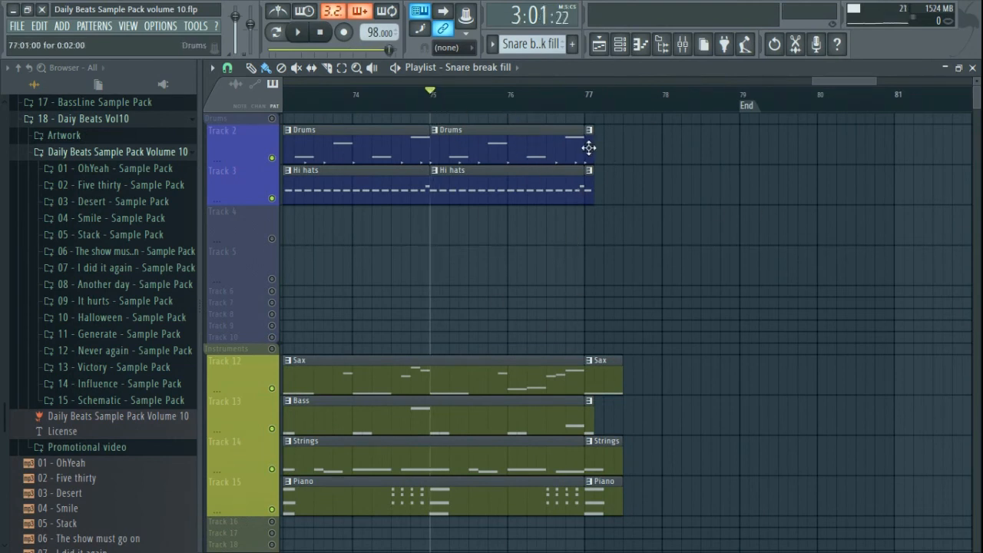
pyautogui.moveTo(607, 222); pyautogui.dragTo(604, 189)
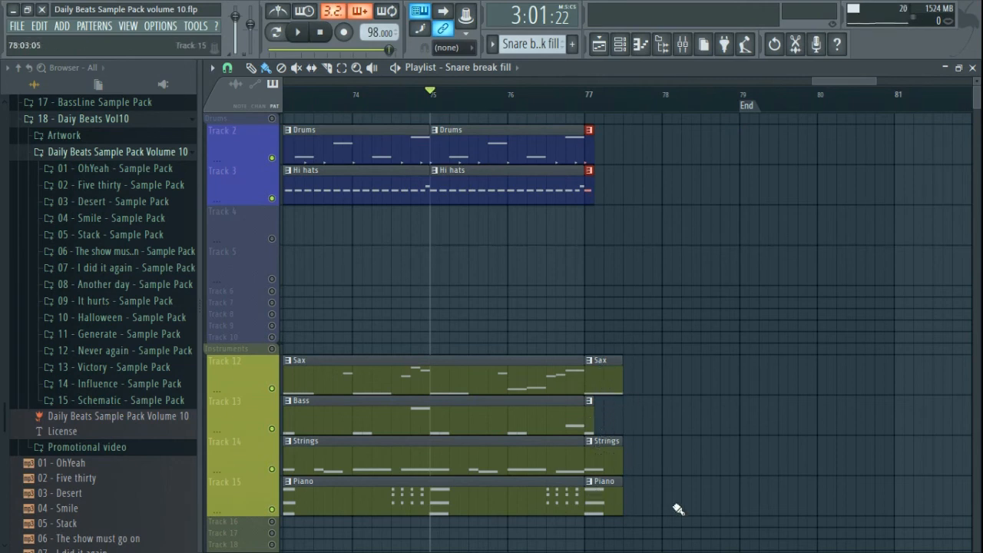
pyautogui.press('space')
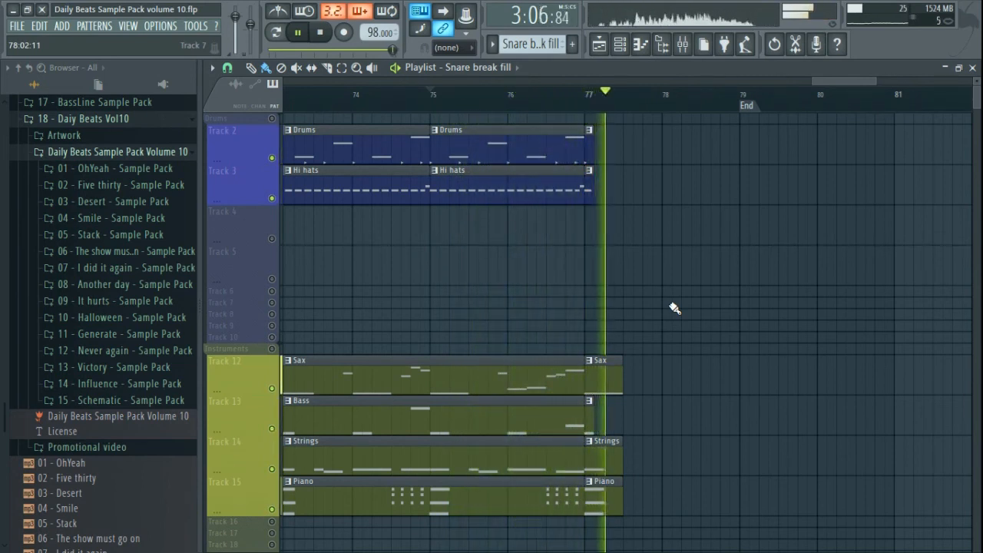
pyautogui.press('space')
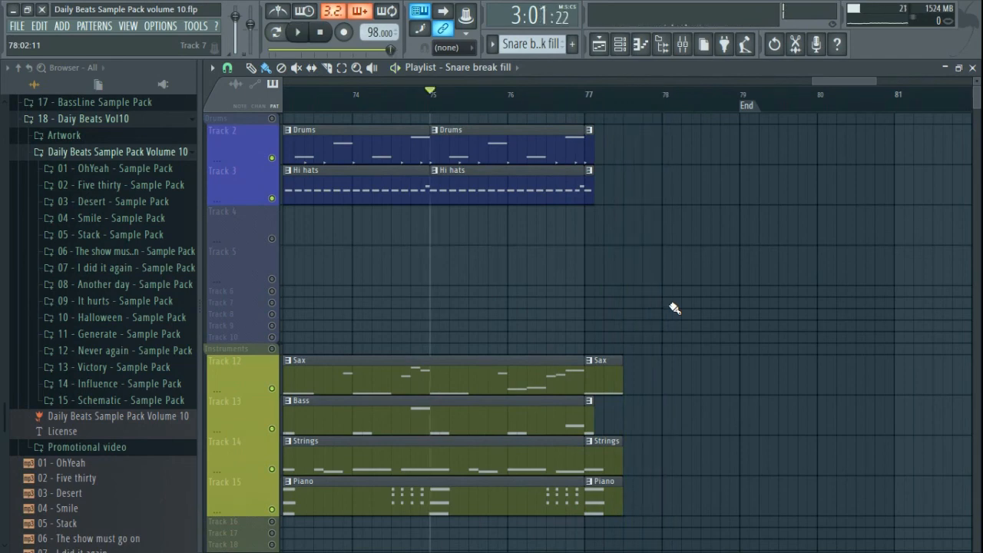
pyautogui.scroll(-5, 670, 298)
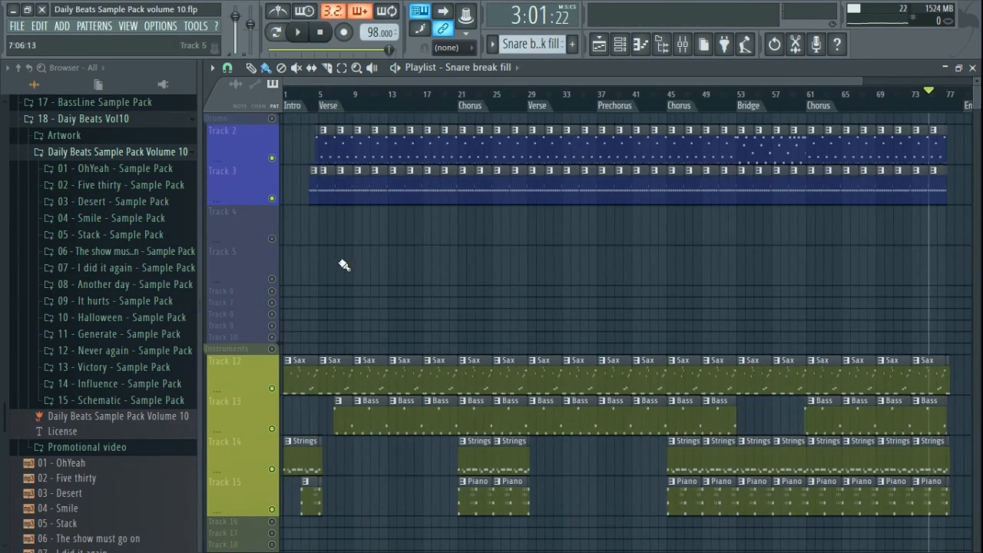
# - Close the Playlist, Mixer and Channel rack windows
pyautogui.click(973, 68)
pyautogui.click(971, 196)
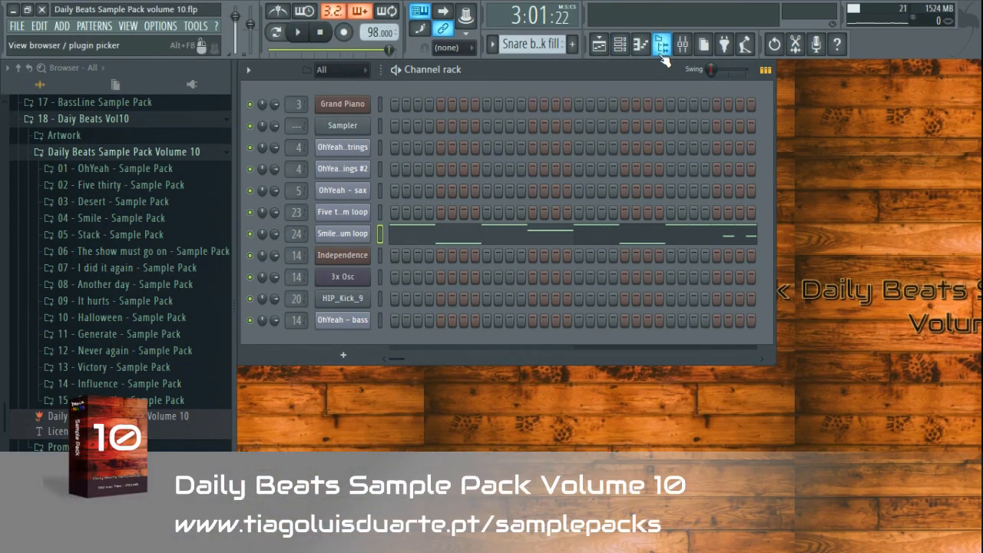
pyautogui.click(626, 52)
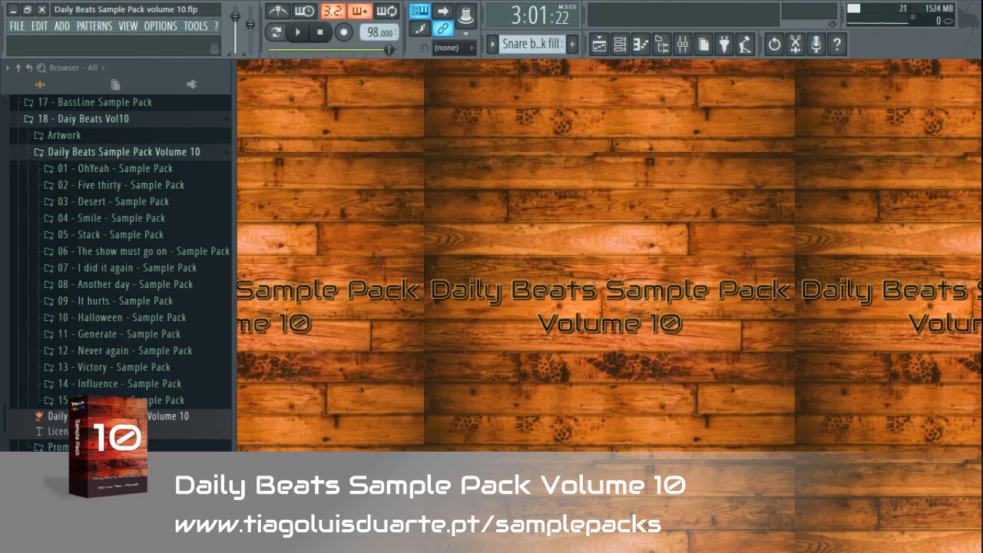
# - Preview the OhYeah pack's all instruments, drum loop, sax, strings, vocal fx and bass samples
pyautogui.click(121, 171)
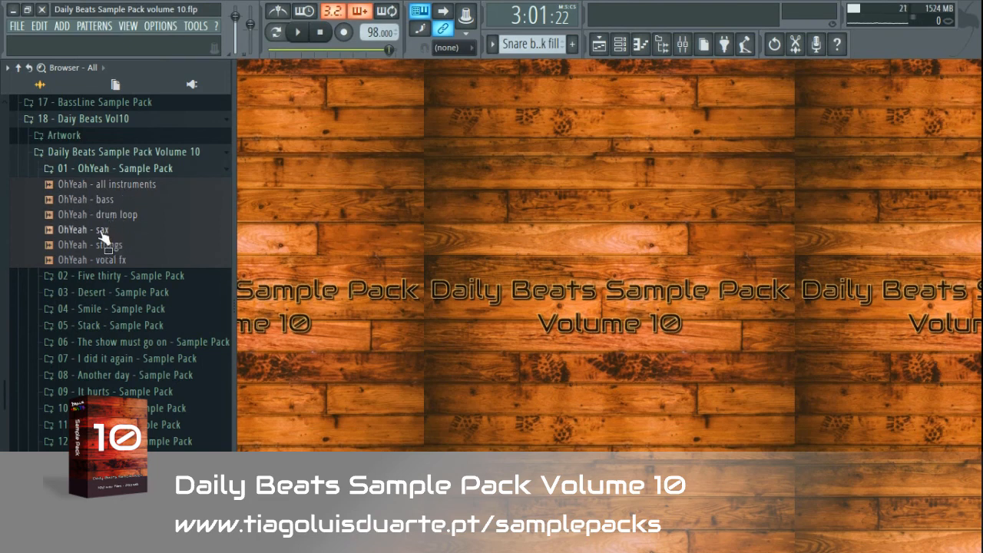
pyautogui.click(127, 186)
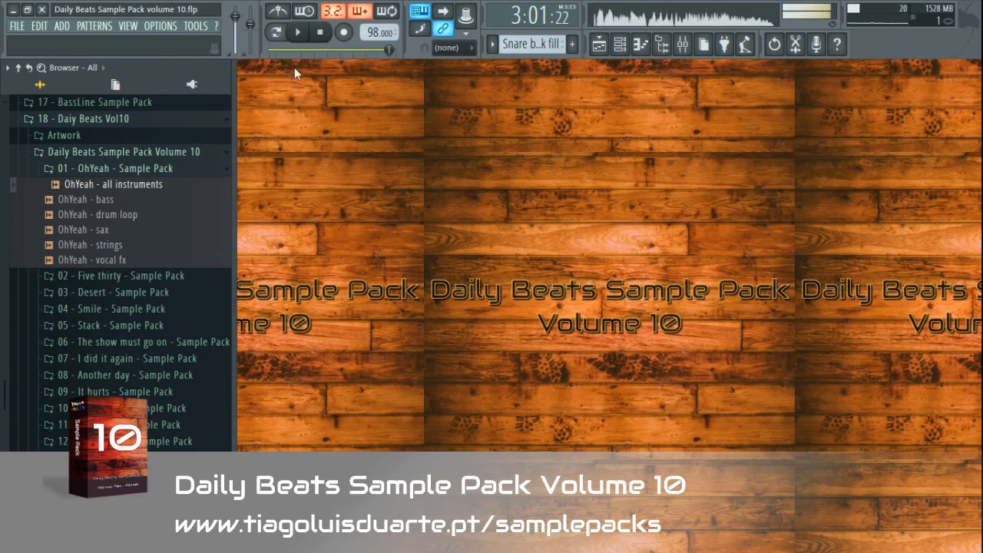
pyautogui.click(120, 218)
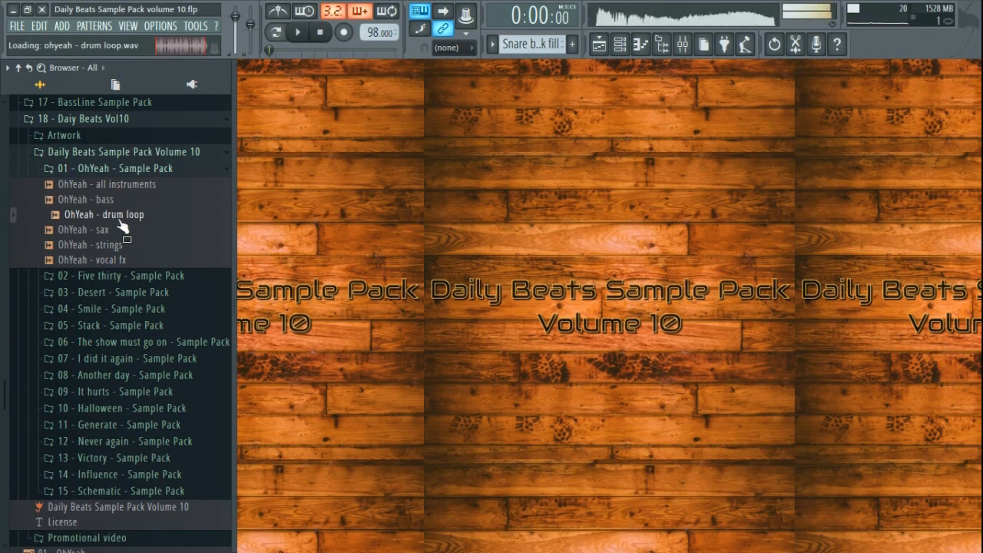
pyautogui.click(120, 230)
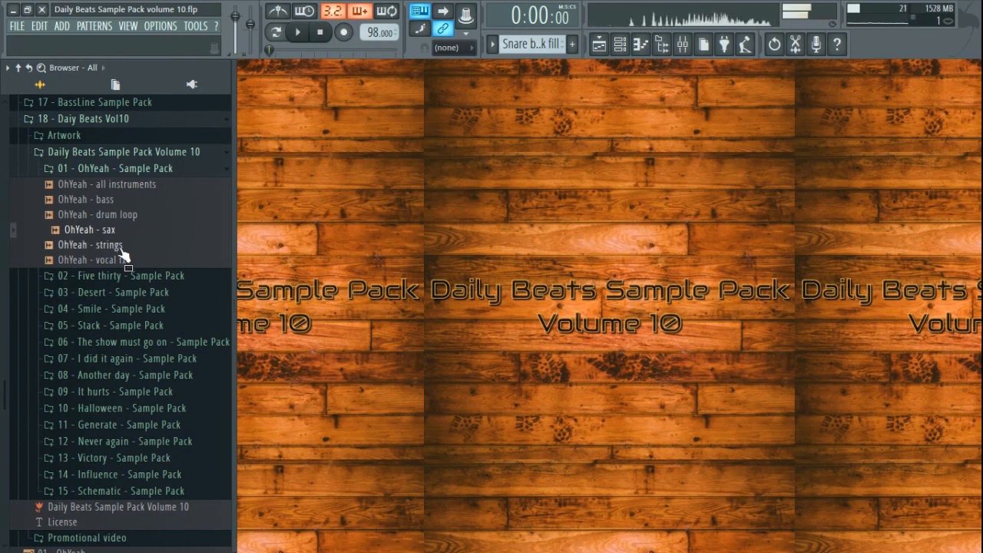
pyautogui.click(123, 246)
pyautogui.click(123, 261)
pyautogui.click(125, 201)
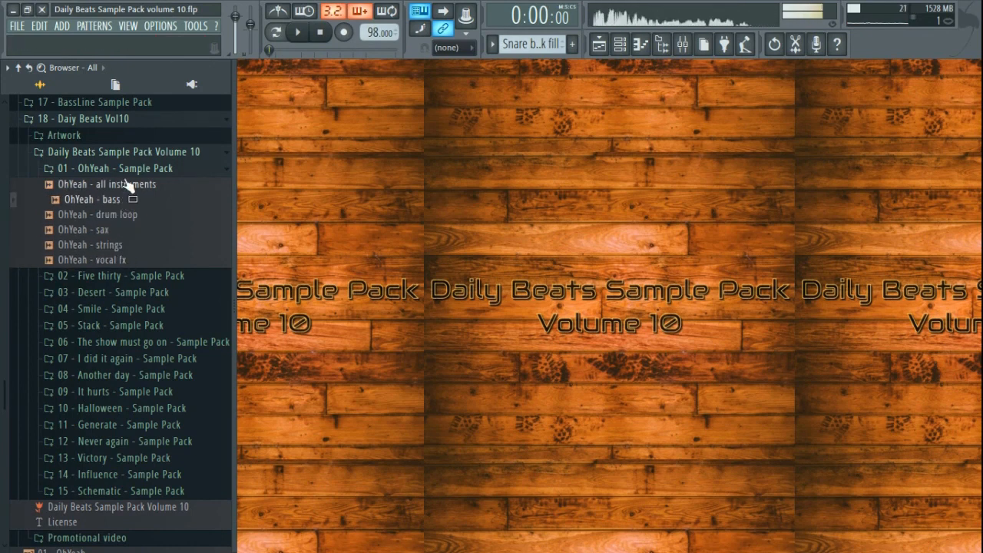
pyautogui.click(132, 174)
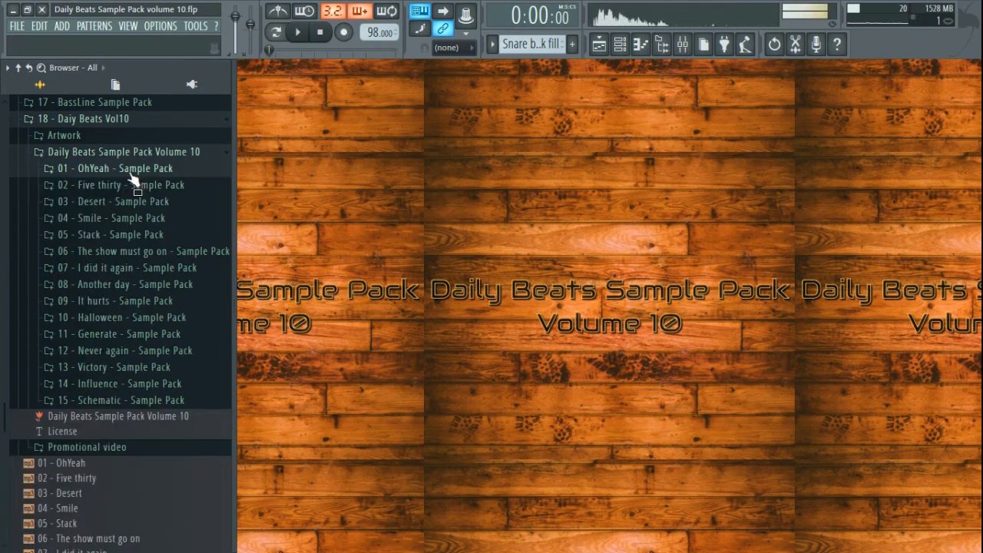
# - Preview the It hurts bass, cello strings, drum loop, electric gtr, epiano, piano and no-guitar mix, then stop
pyautogui.click(123, 300)
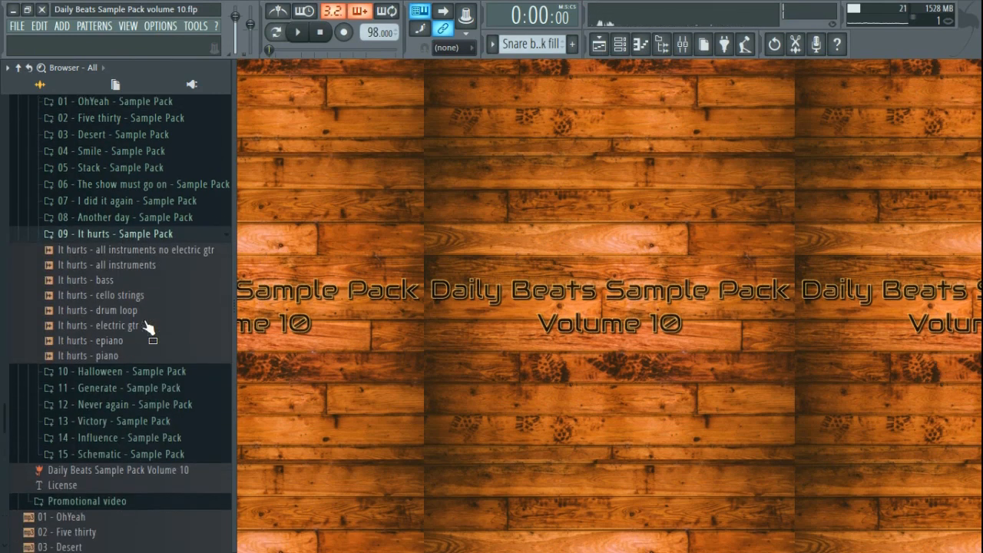
pyautogui.click(116, 259)
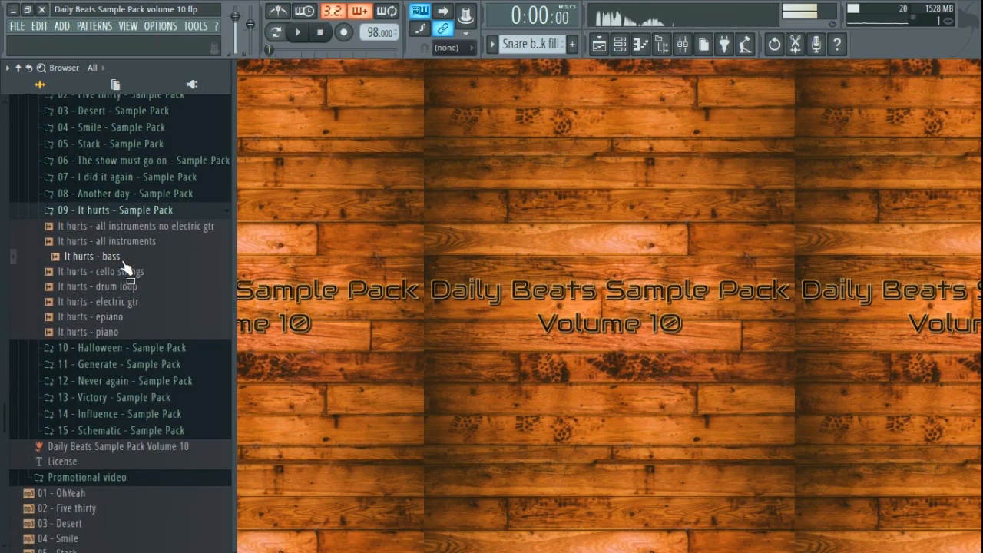
pyautogui.click(129, 274)
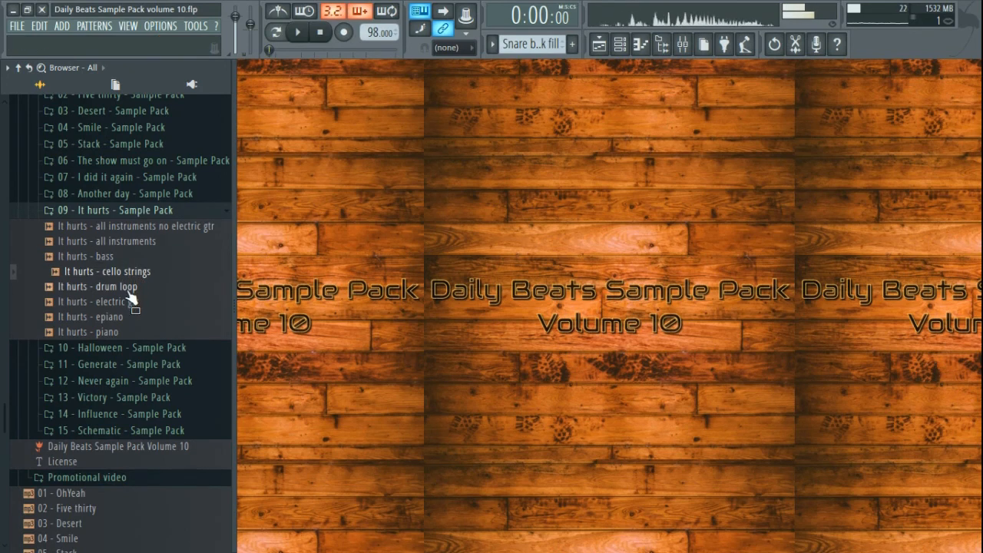
pyautogui.click(130, 289)
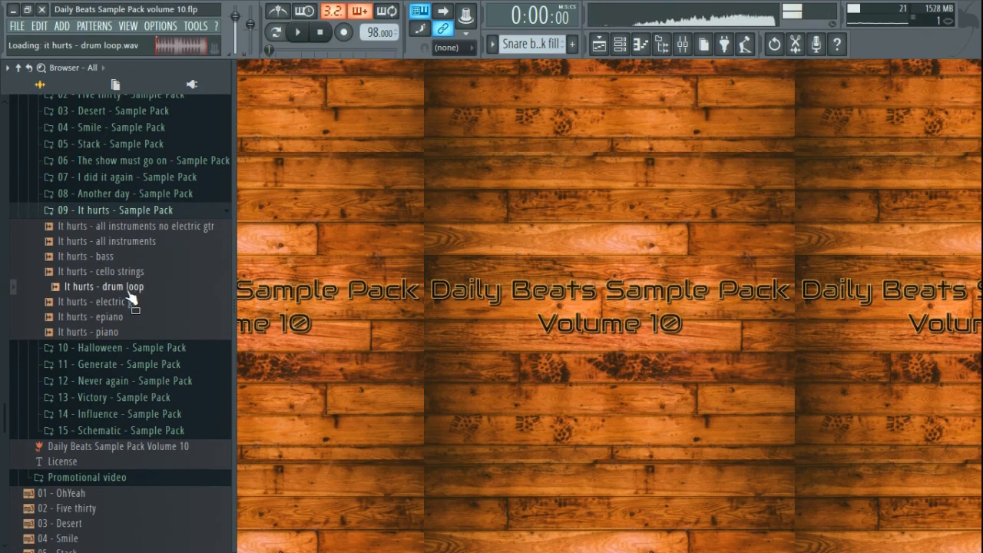
pyautogui.click(127, 303)
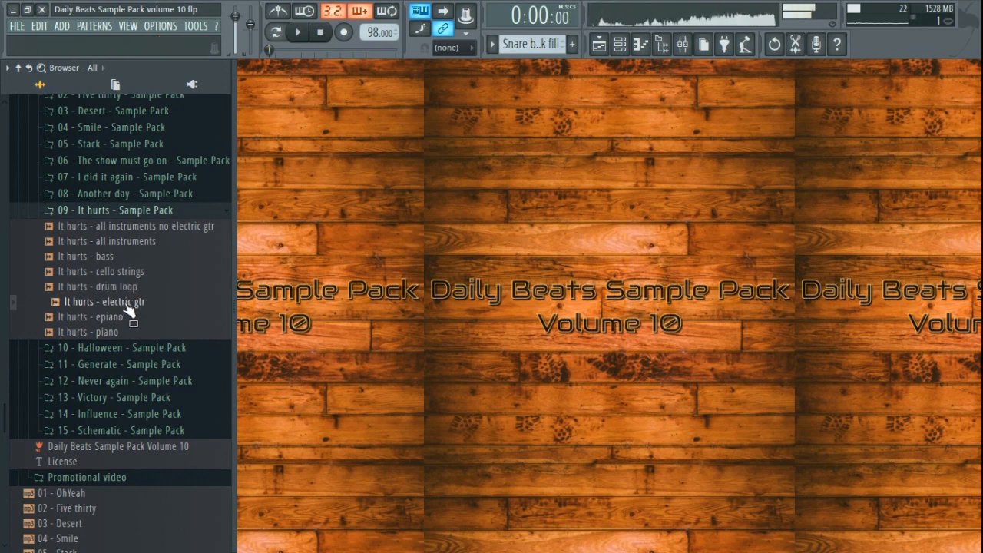
pyautogui.click(120, 320)
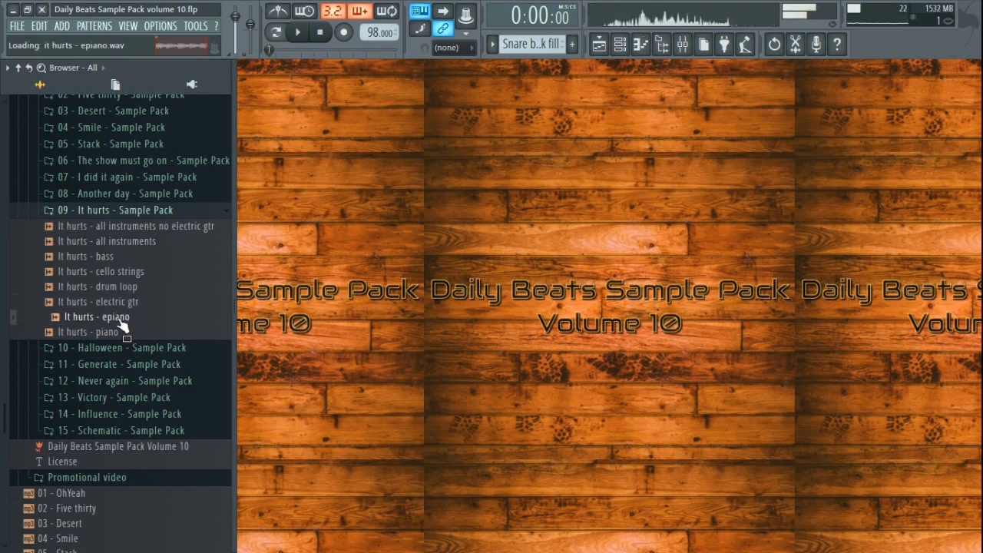
pyautogui.click(119, 334)
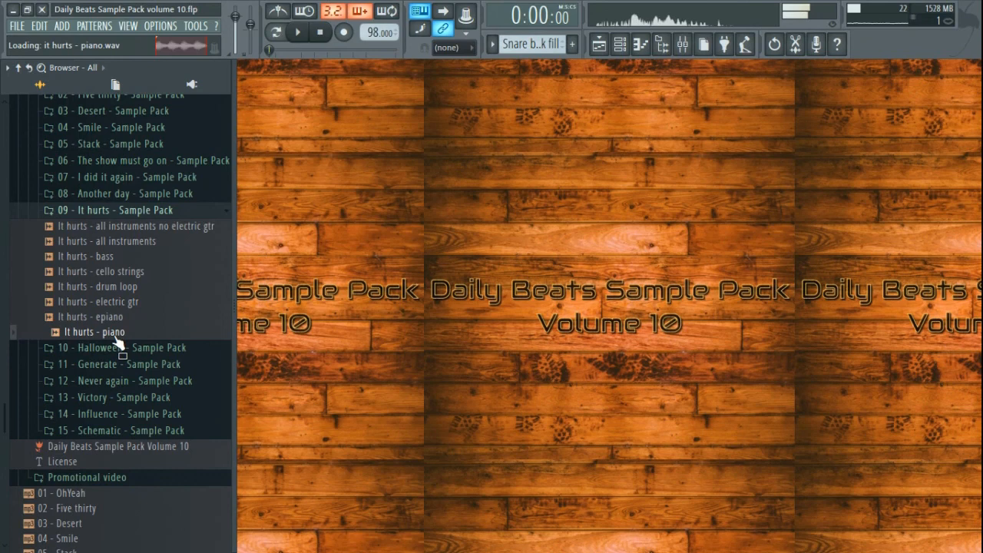
pyautogui.click(136, 228)
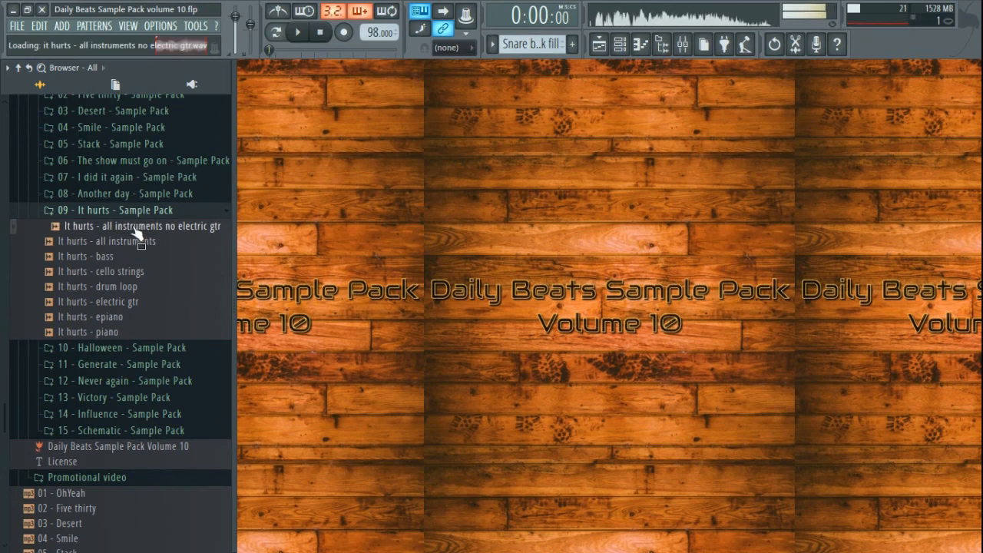
pyautogui.click(325, 33)
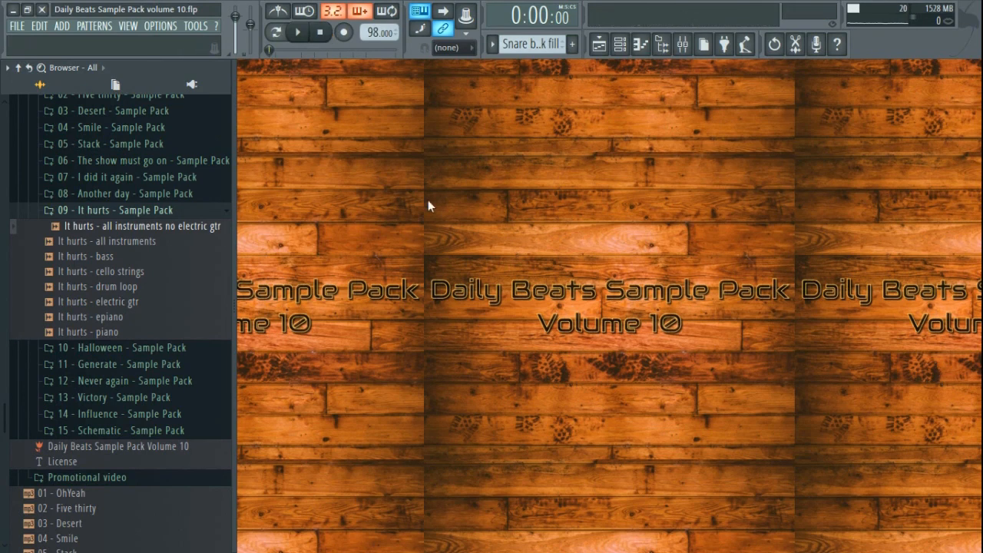